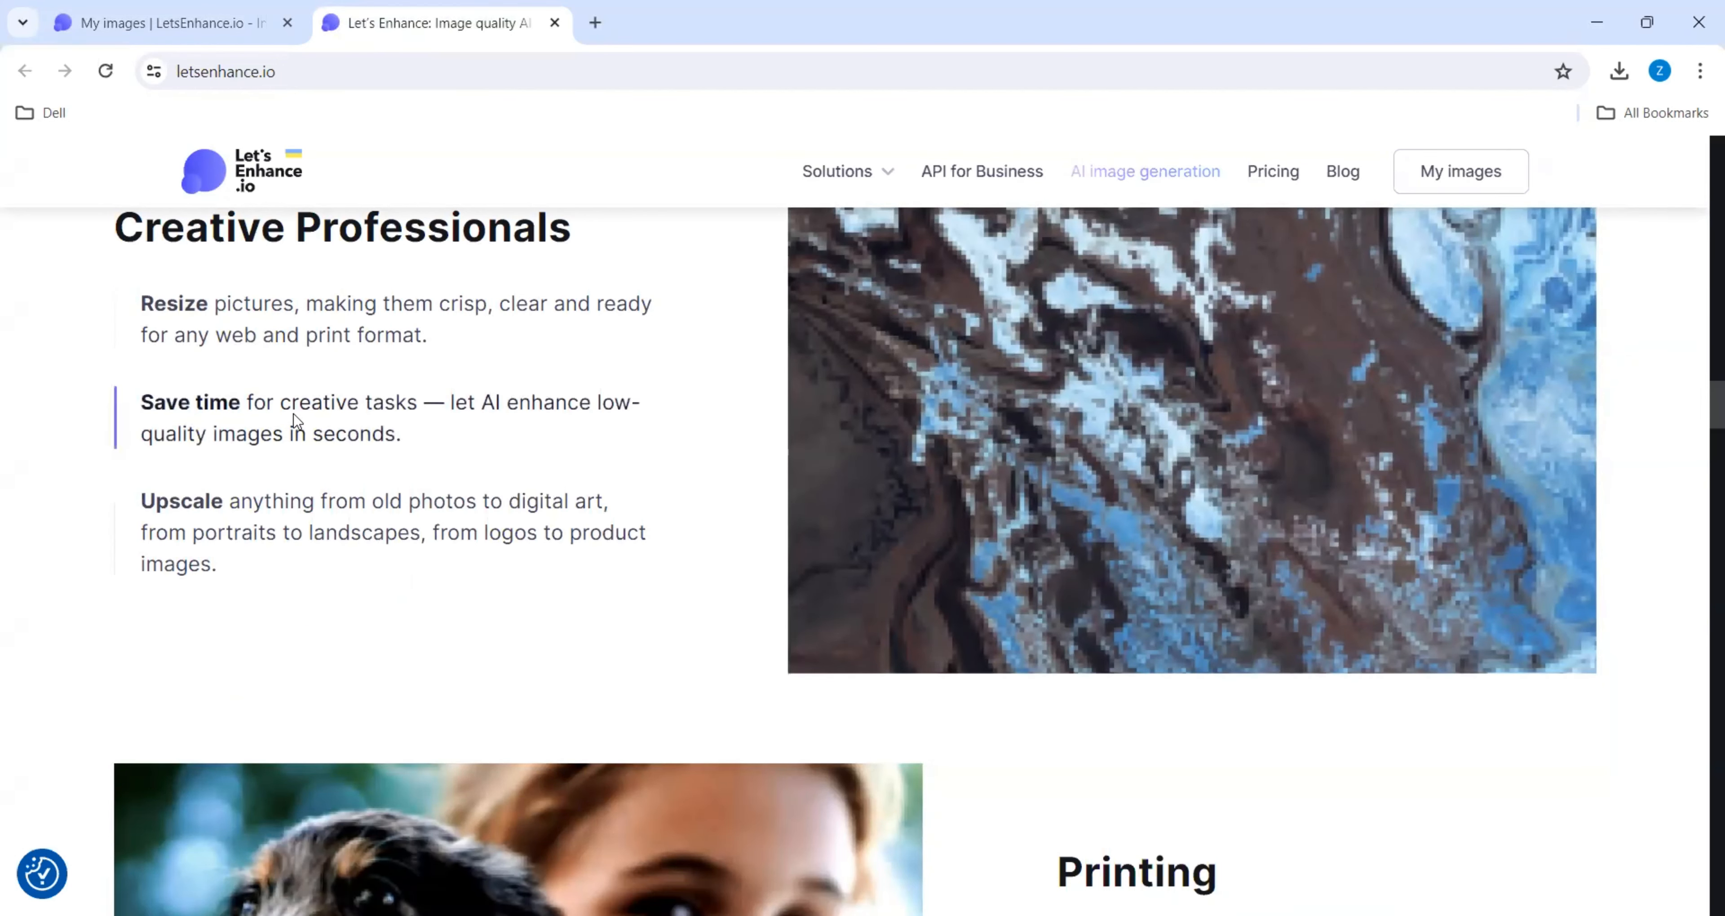
- Read through the homepage's use cases for creative professionals, printing, AI-generated art and user-generated content
{"action": "scroll", "coordinate": [297, 424], "scroll_direction": "down", "scroll_amount": 6}
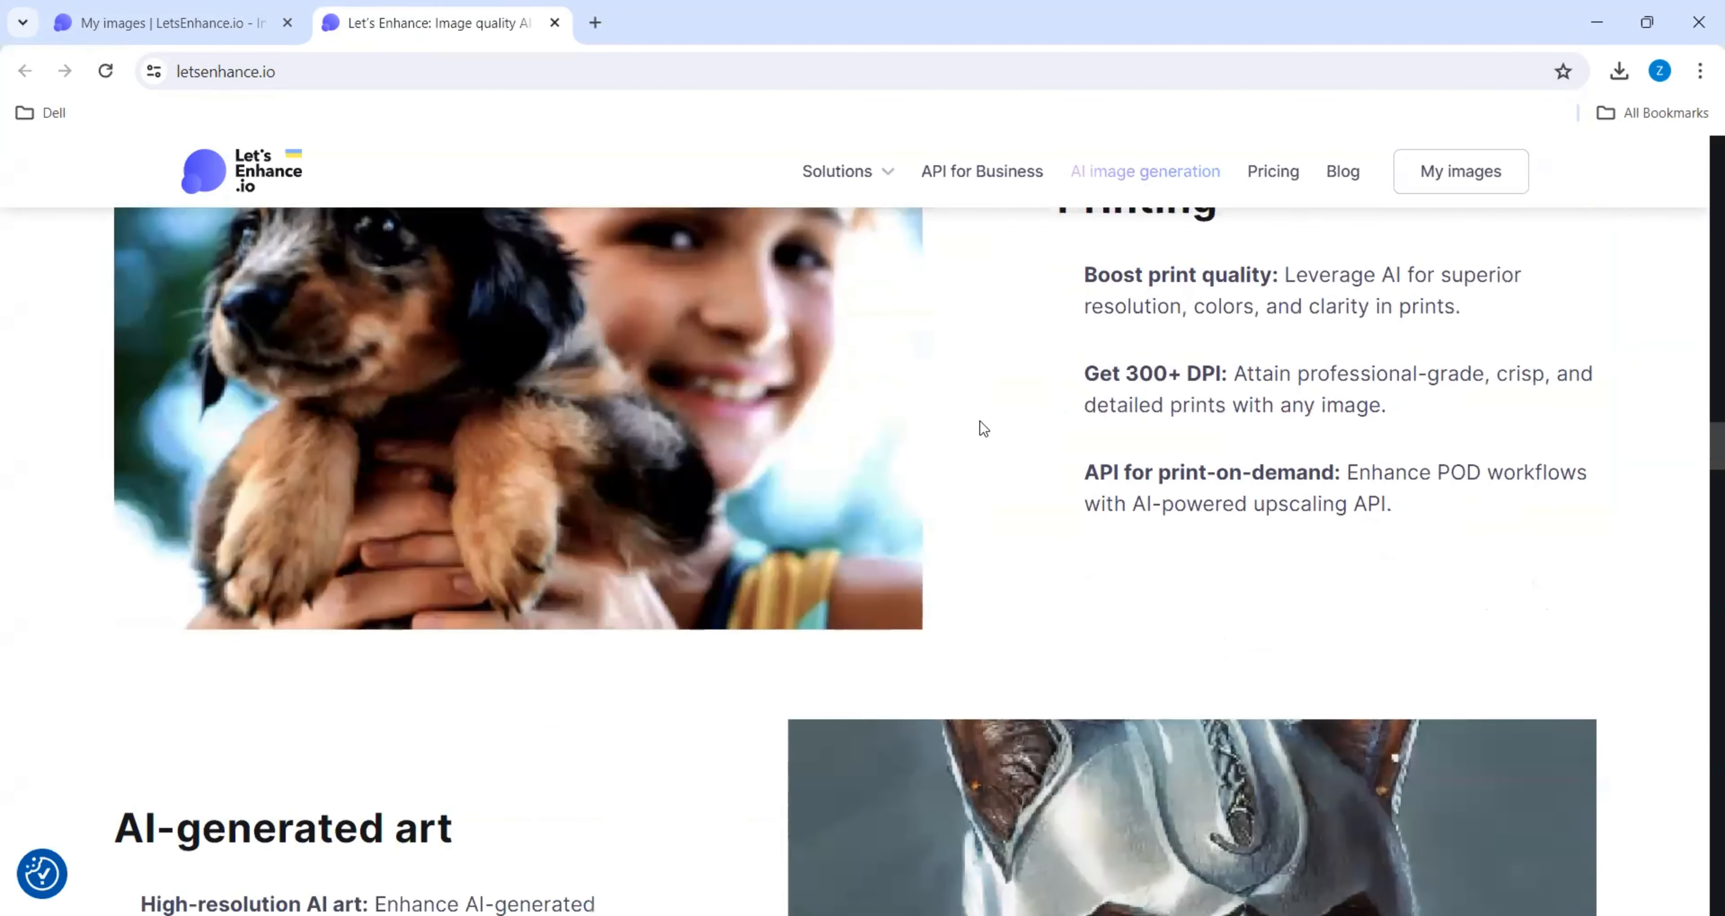
{"action": "scroll", "coordinate": [984, 429], "scroll_direction": "down", "scroll_amount": 2}
{"action": "scroll", "coordinate": [979, 427], "scroll_direction": "down", "scroll_amount": 3}
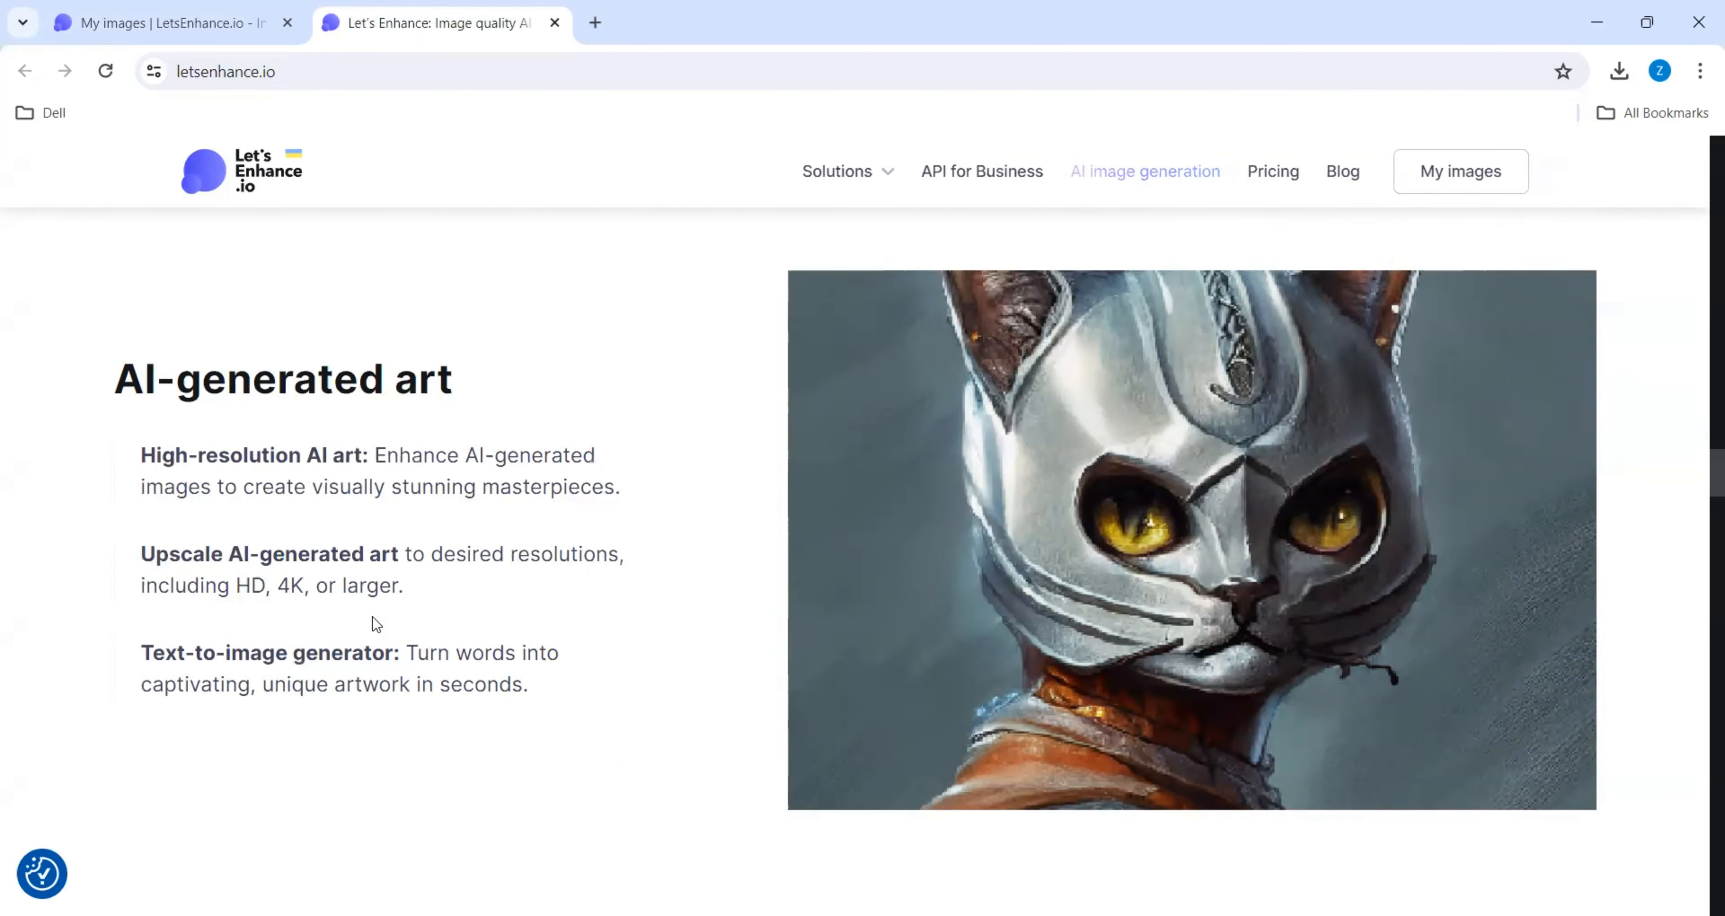
{"action": "scroll", "coordinate": [375, 623], "scroll_direction": "down", "scroll_amount": 10}
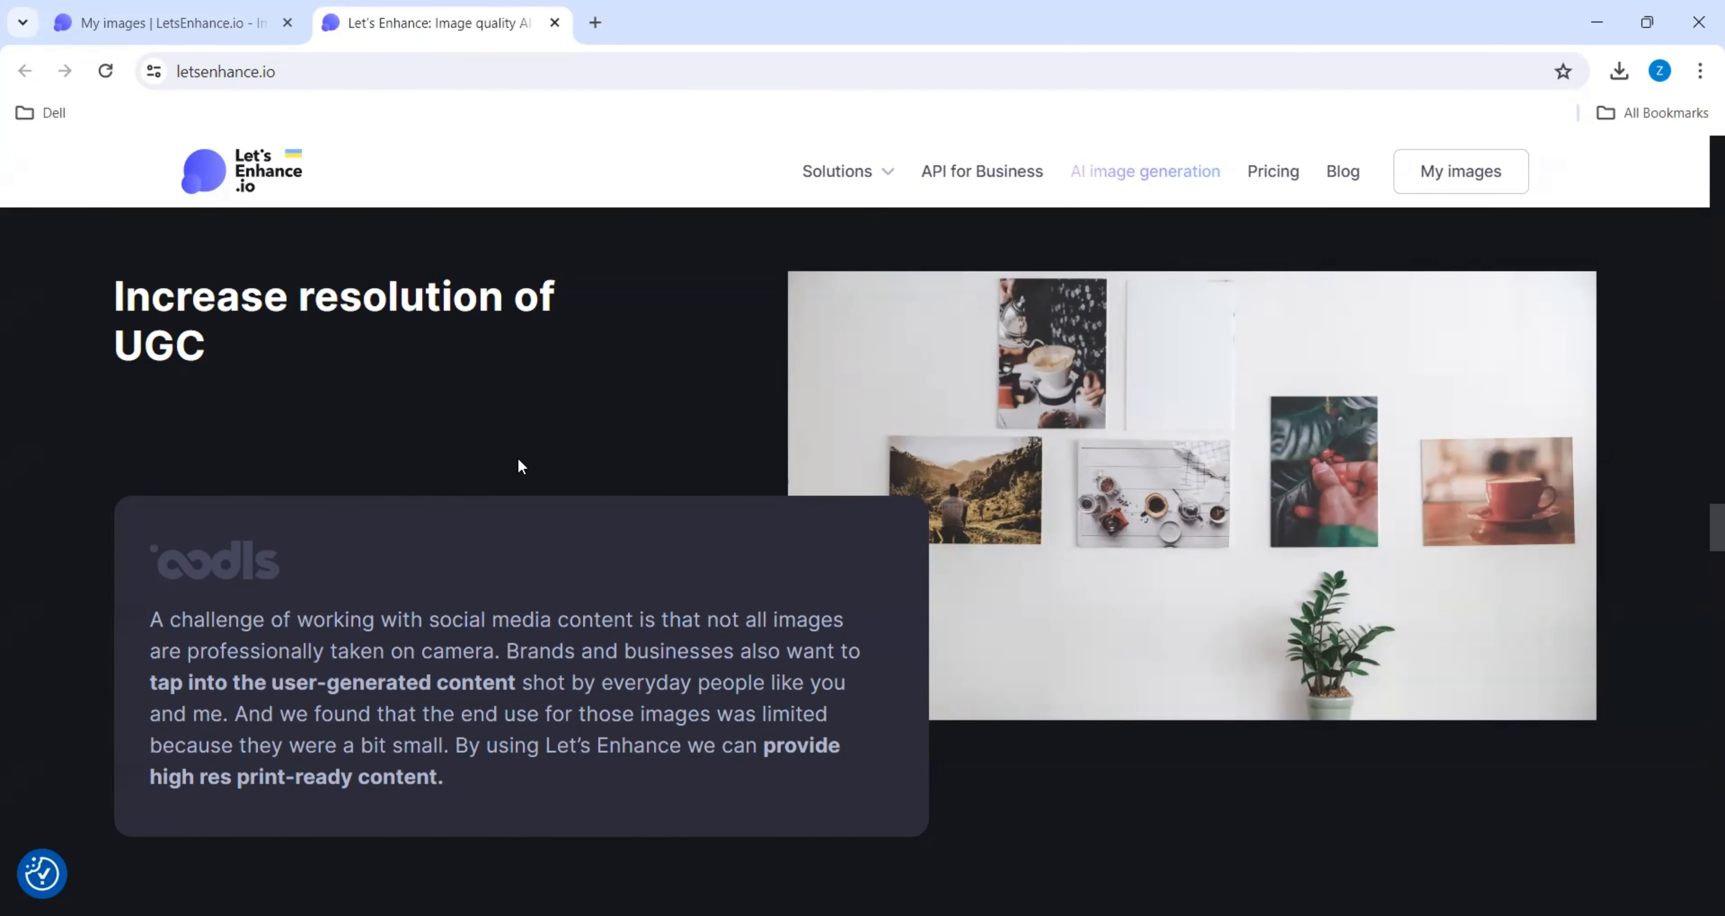
{"action": "scroll", "coordinate": [519, 461], "scroll_direction": "down", "scroll_amount": 4}
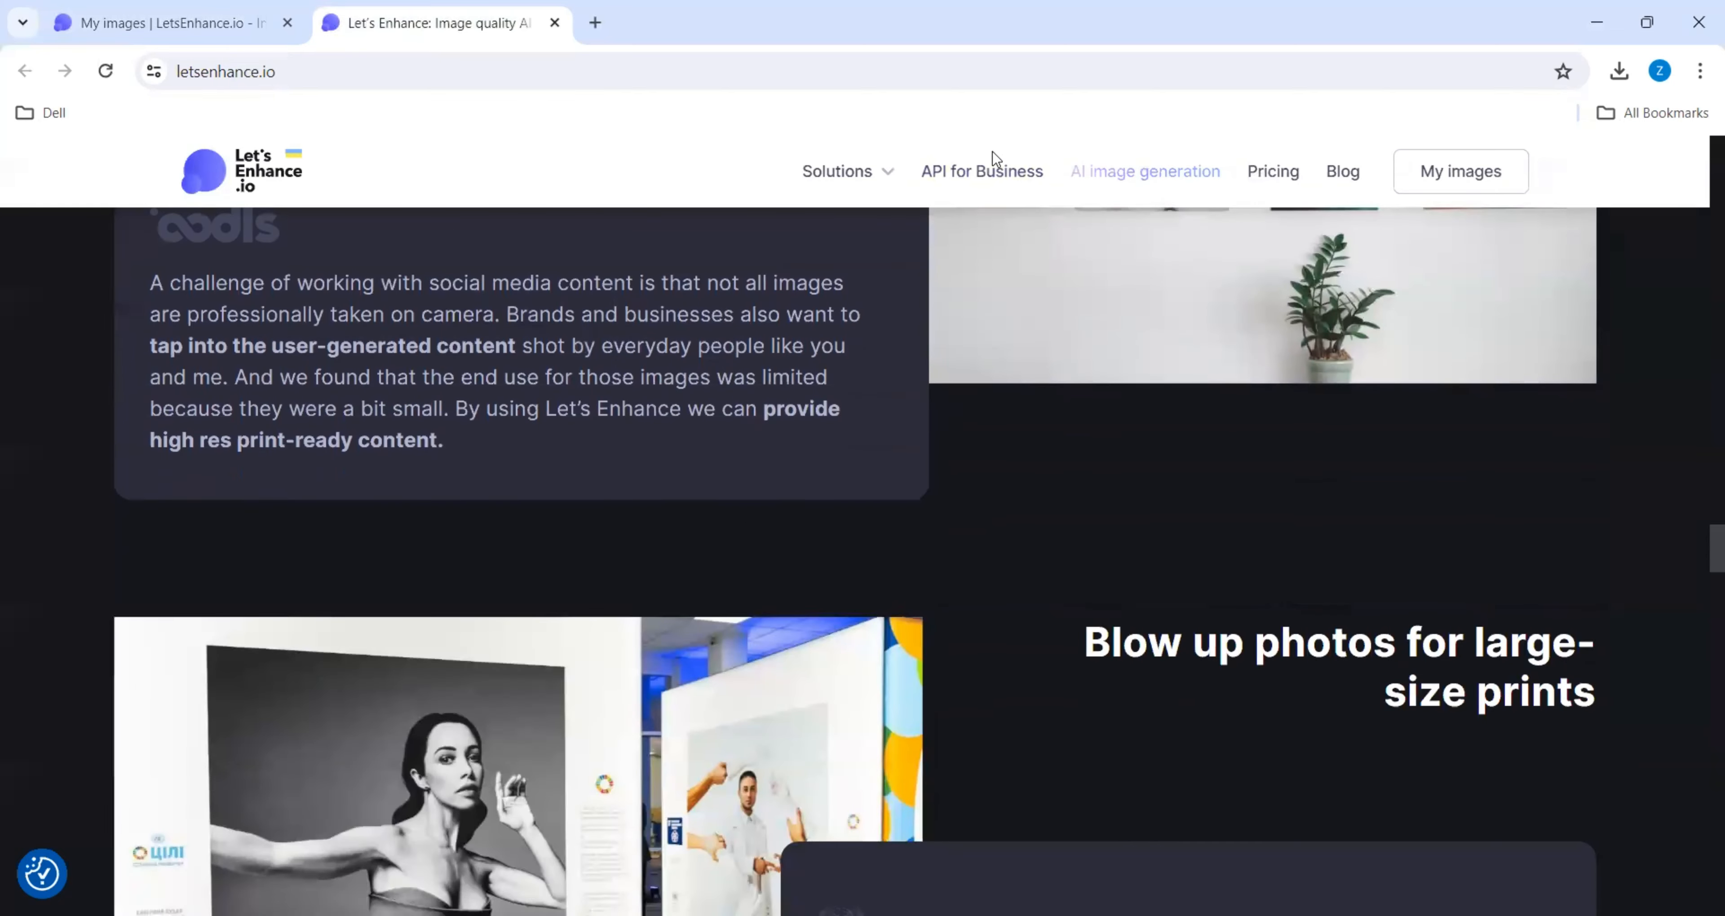
- Examine the list of offered solutions and the homepage's case studies, features, testimonials and popular questions
{"action": "left_click", "coordinate": [878, 180]}
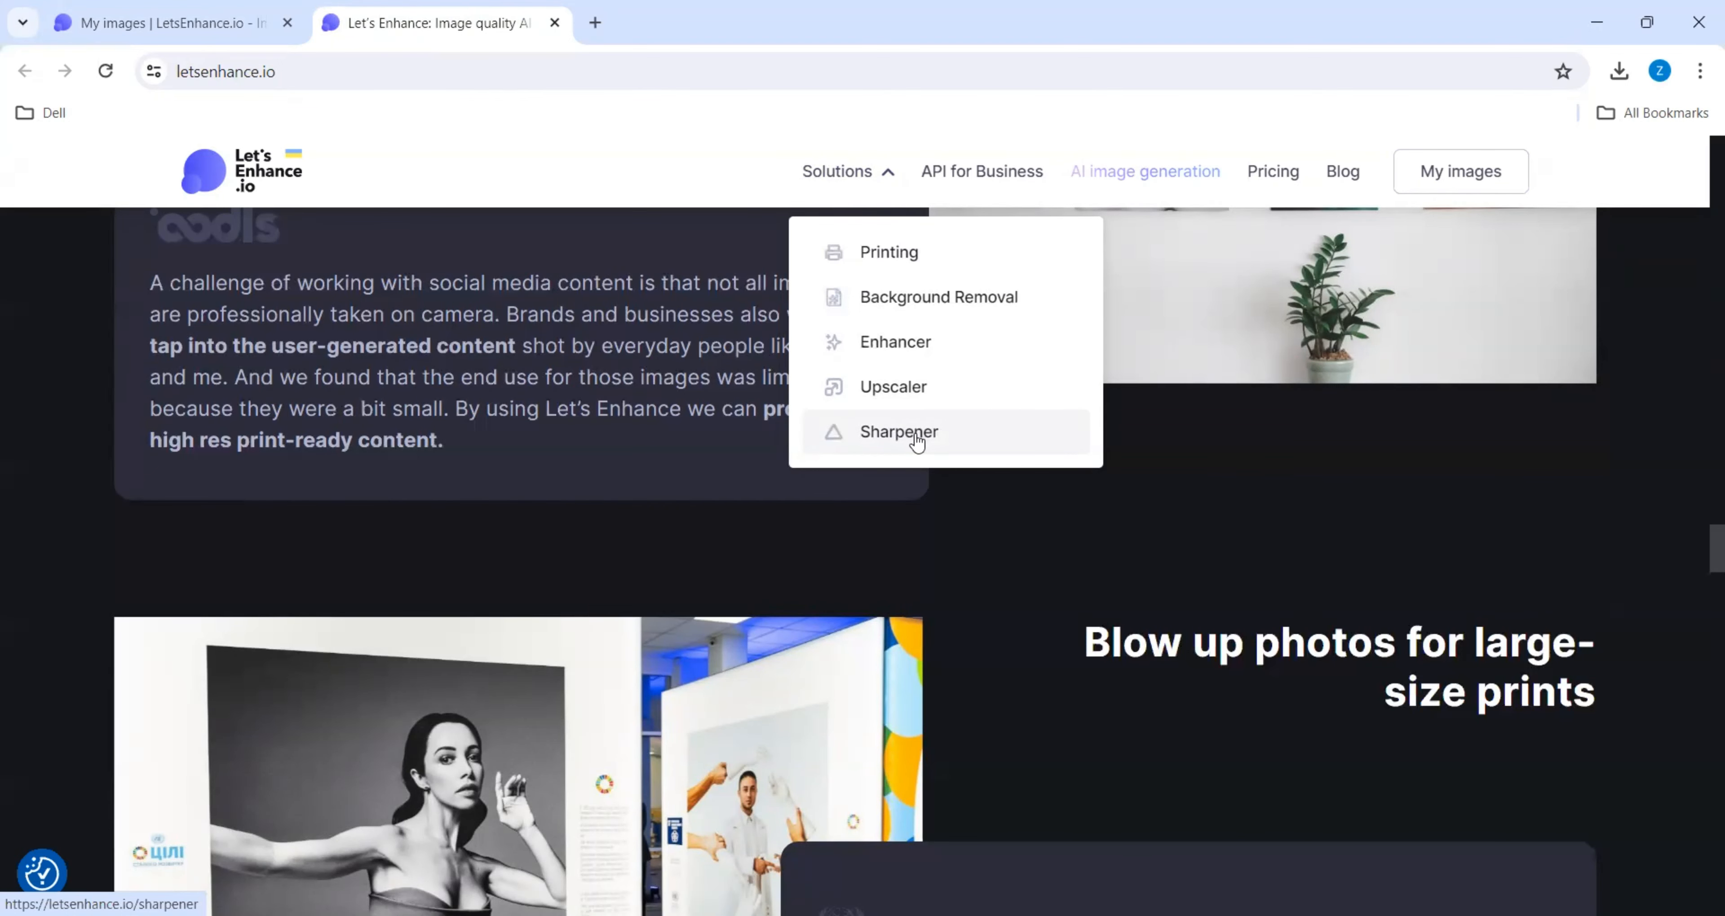
{"action": "scroll", "coordinate": [712, 506], "scroll_direction": "down", "scroll_amount": 8}
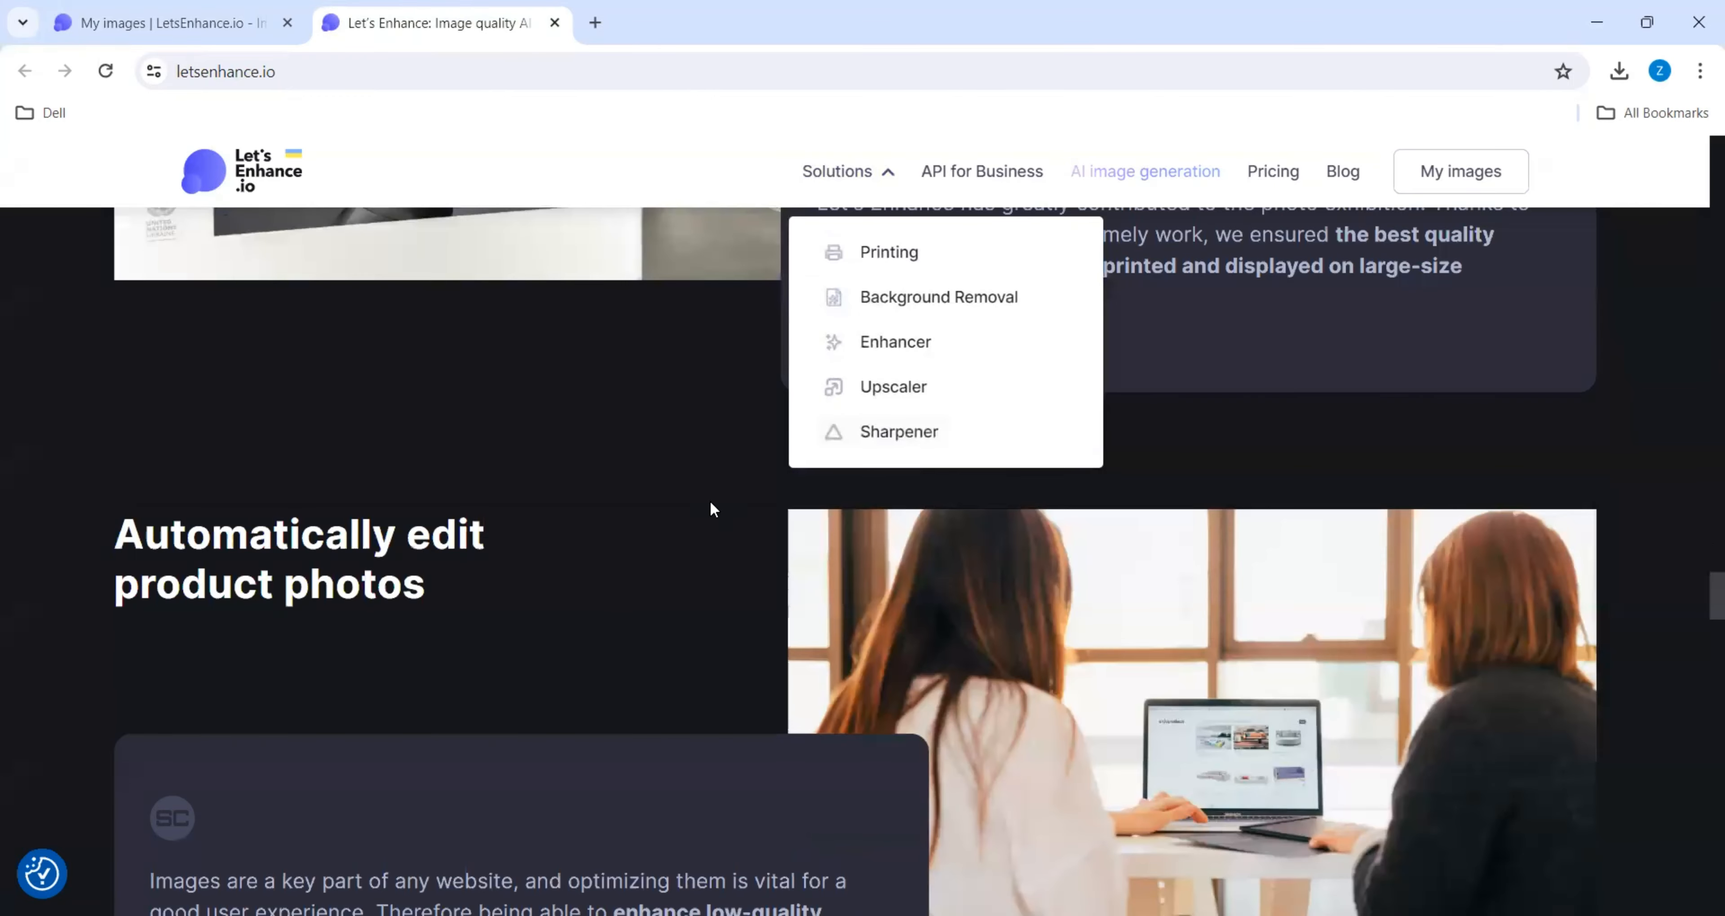
{"action": "scroll", "coordinate": [711, 503], "scroll_direction": "down", "scroll_amount": 12}
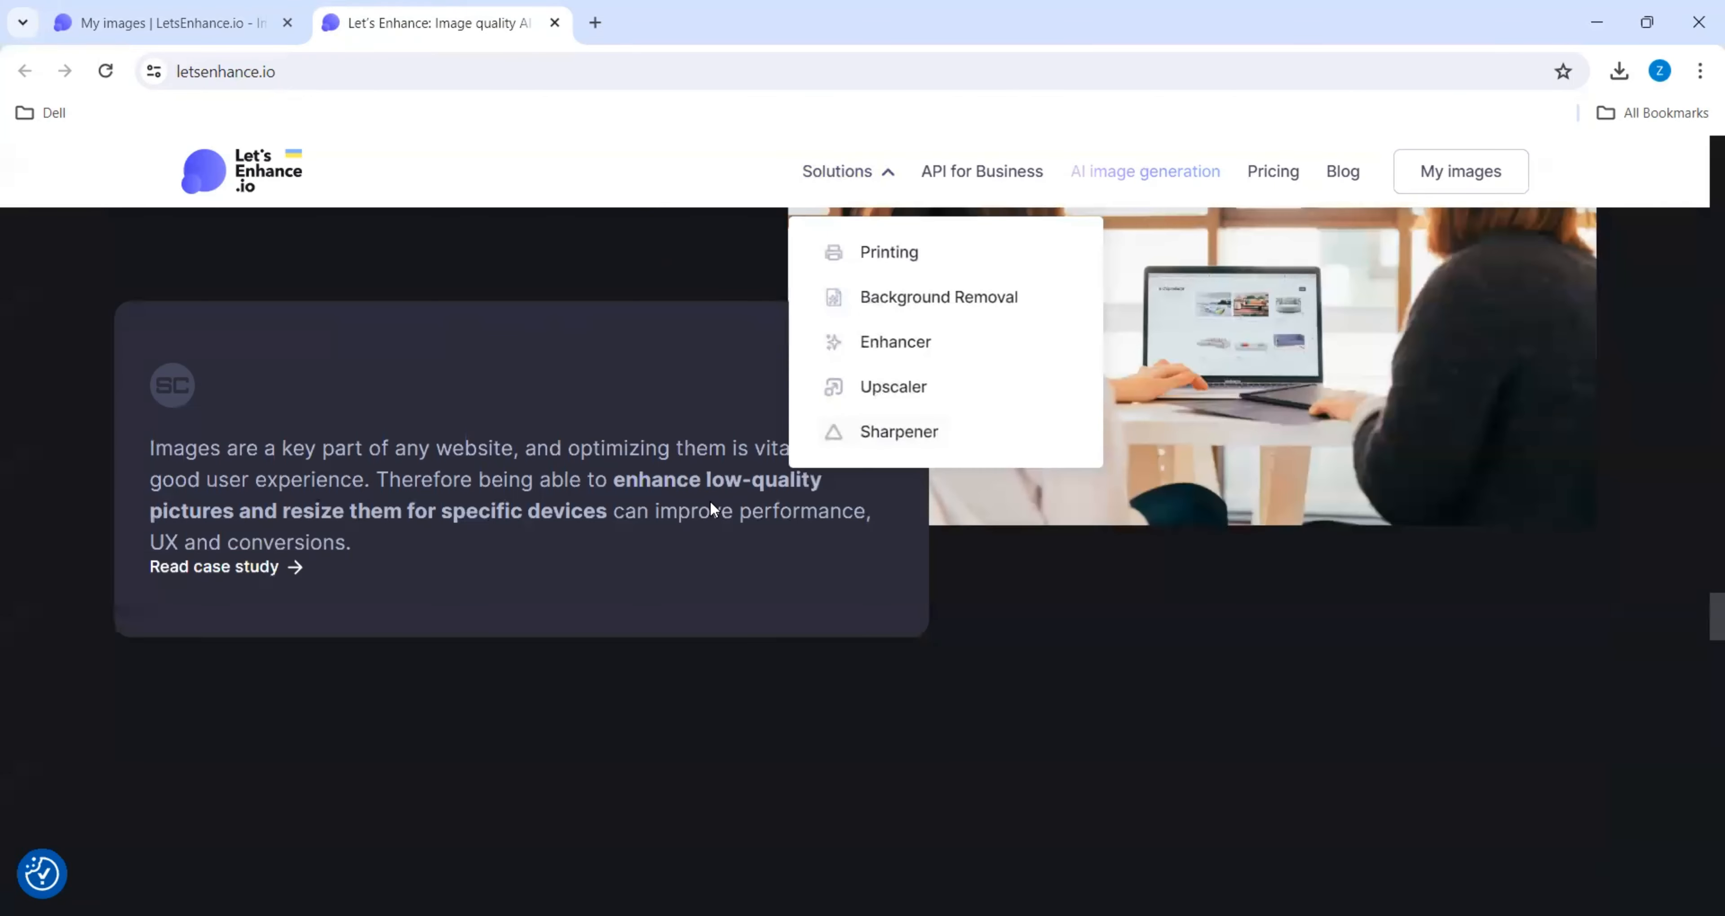
{"action": "scroll", "coordinate": [714, 496], "scroll_direction": "up", "scroll_amount": 3}
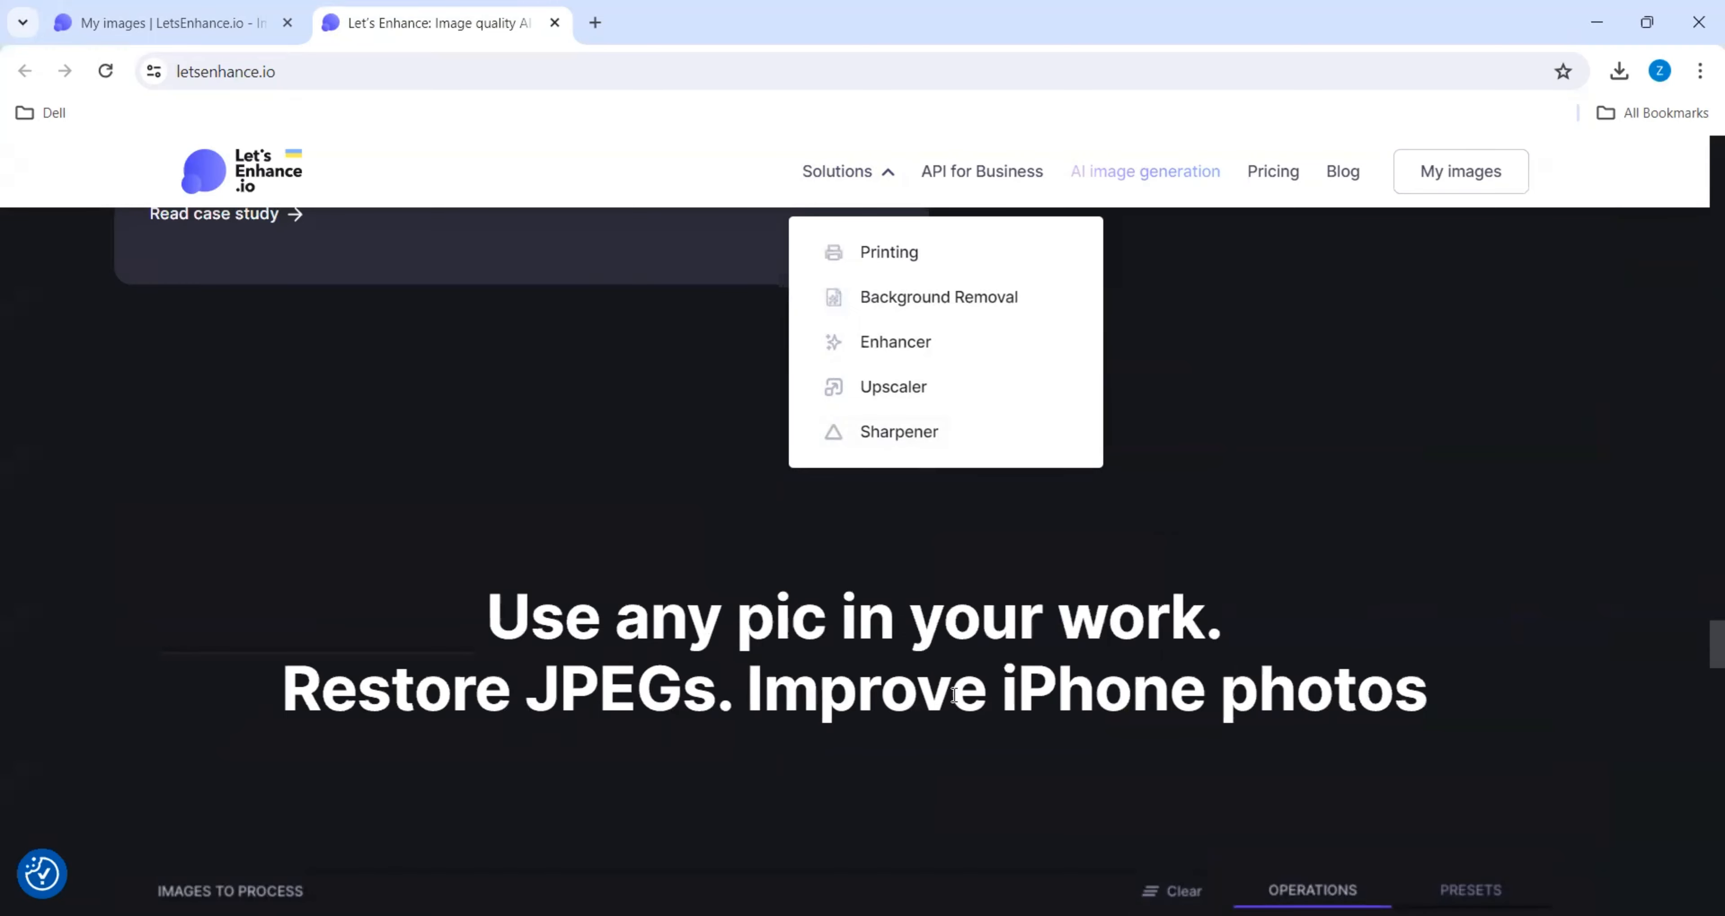
{"action": "scroll", "coordinate": [954, 694], "scroll_direction": "down", "scroll_amount": 5}
{"action": "scroll", "coordinate": [611, 641], "scroll_direction": "down", "scroll_amount": 6}
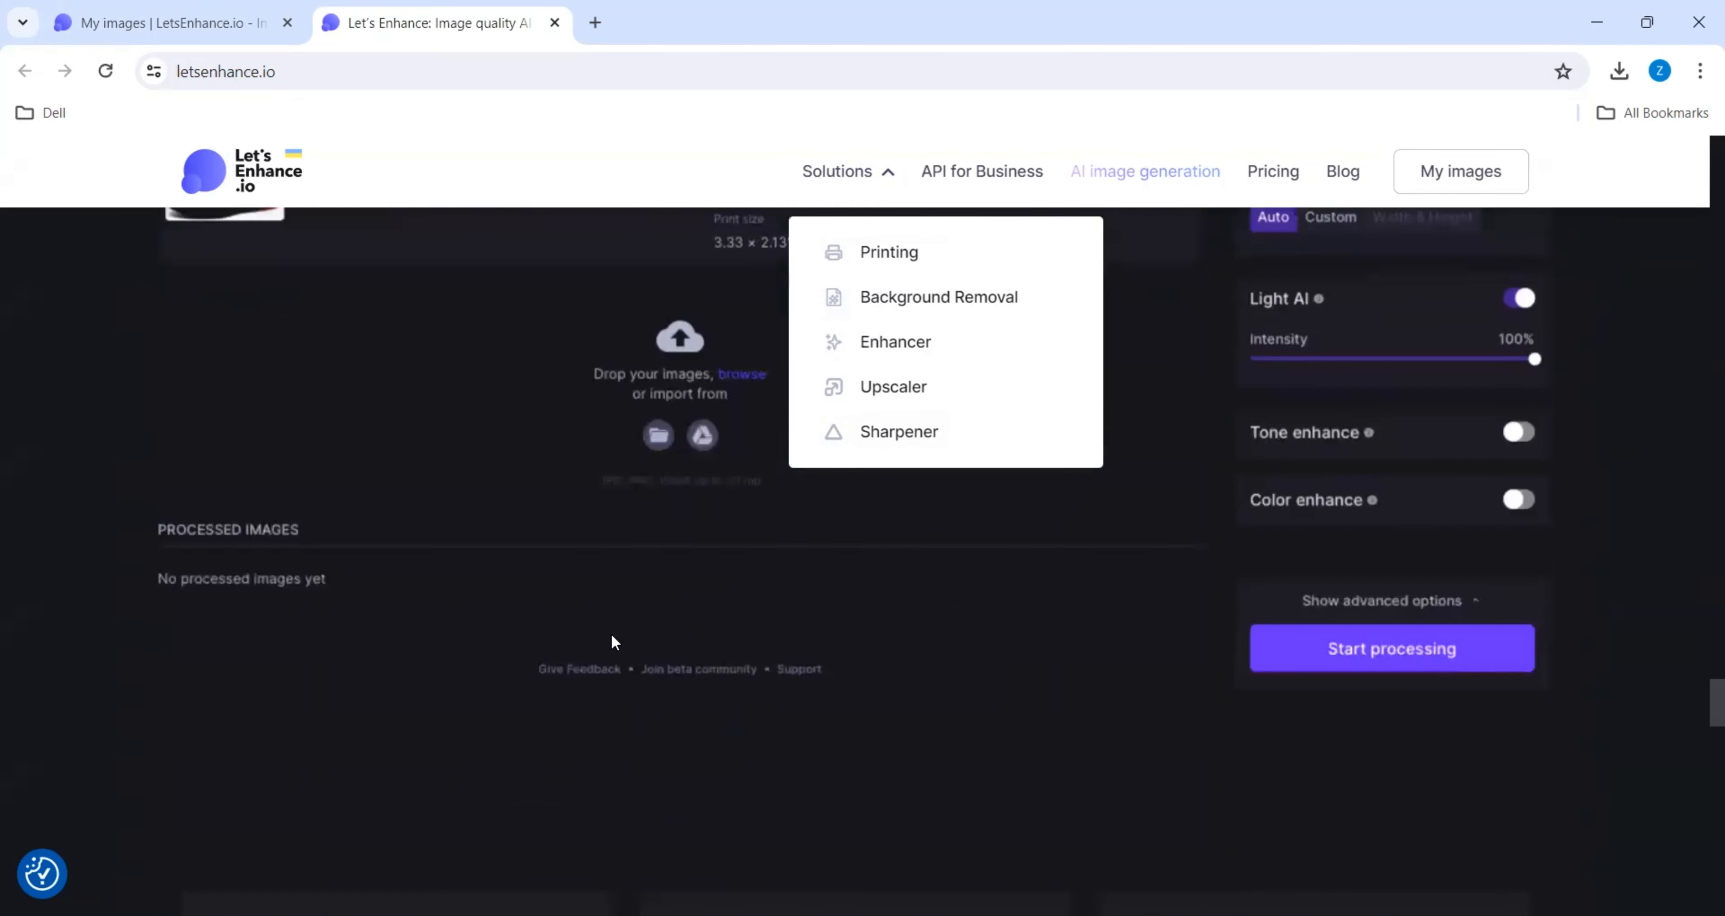
{"action": "scroll", "coordinate": [611, 642], "scroll_direction": "down", "scroll_amount": 8}
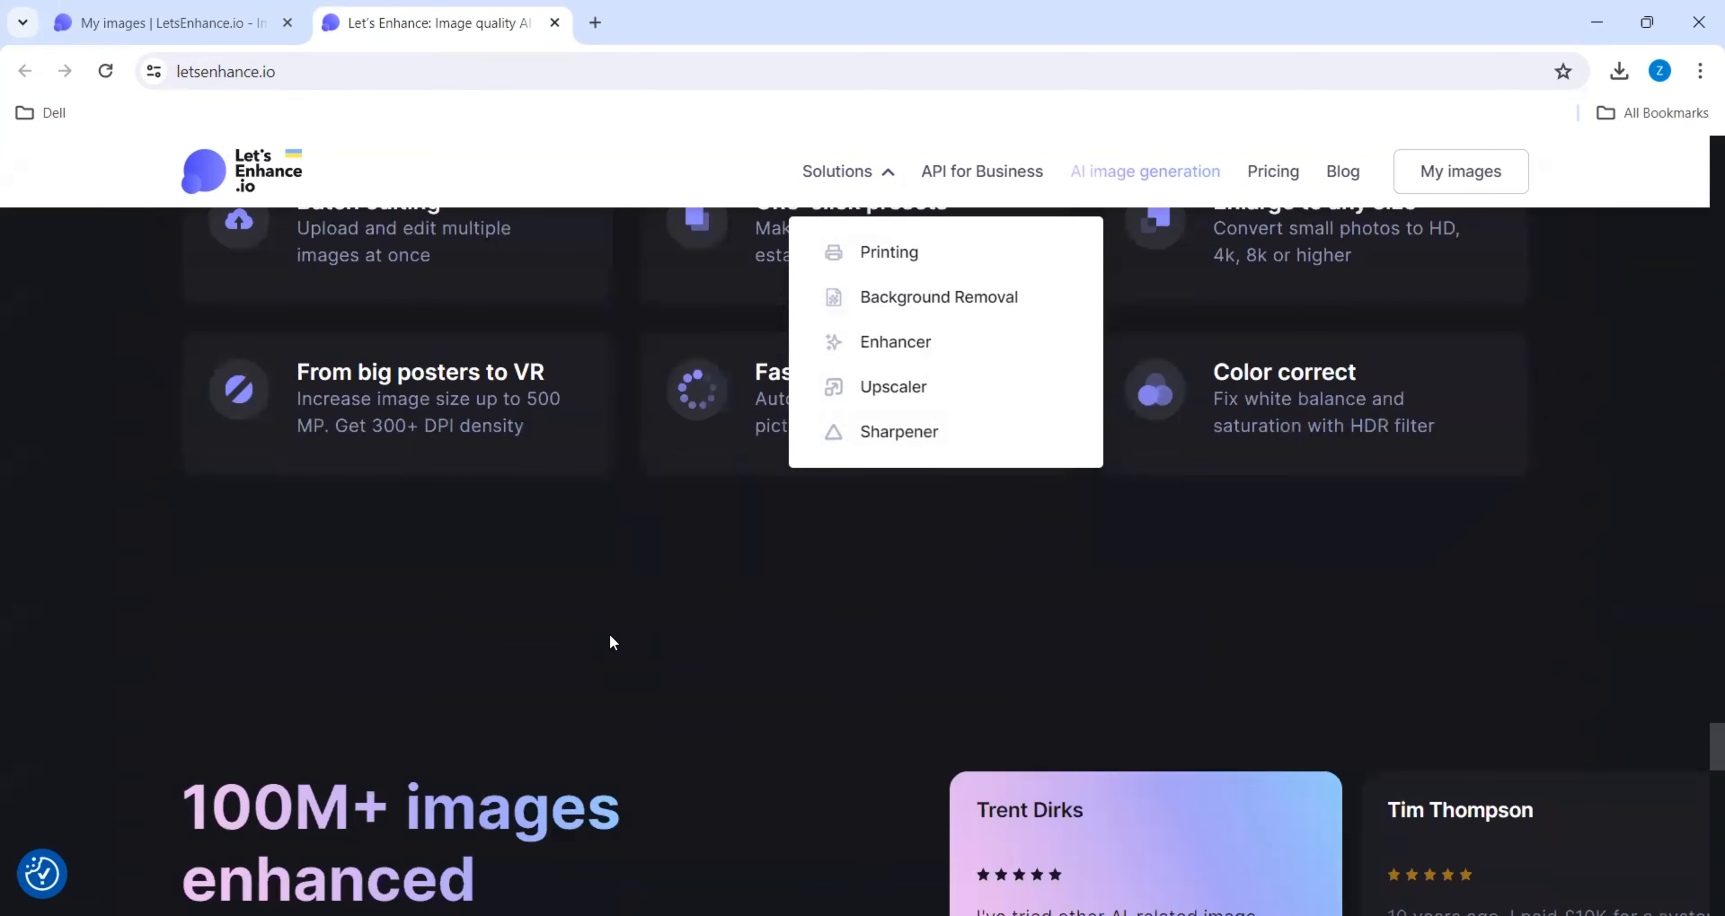
{"action": "scroll", "coordinate": [610, 637], "scroll_direction": "down", "scroll_amount": 10}
{"action": "scroll", "coordinate": [609, 634], "scroll_direction": "down", "scroll_amount": 5}
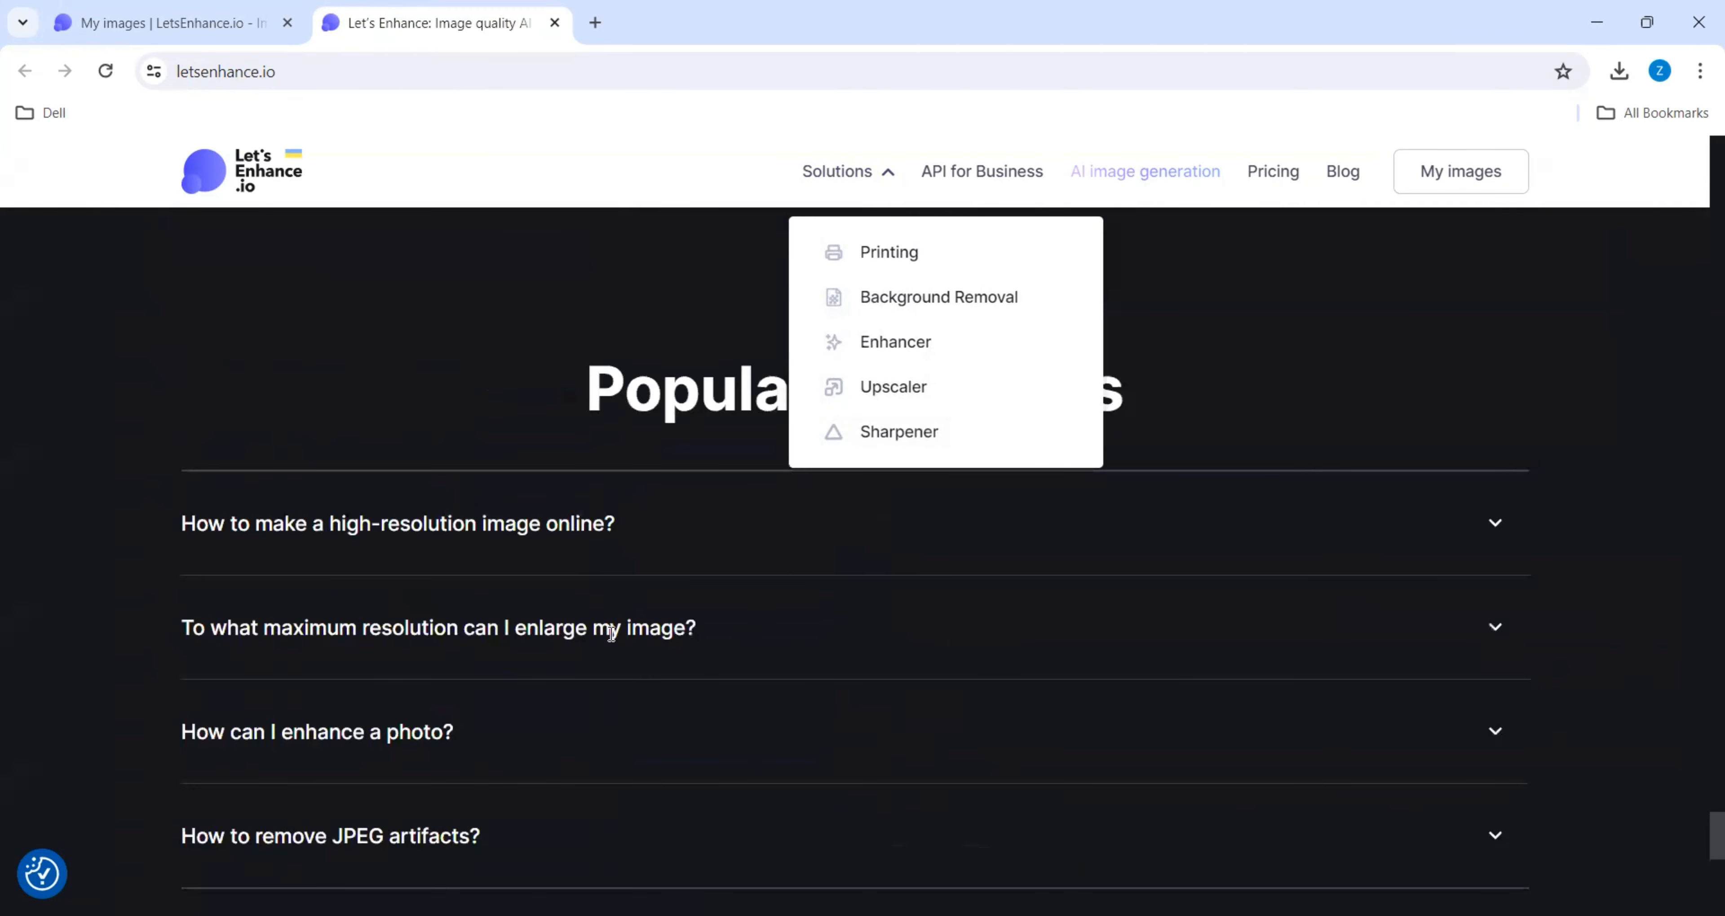
{"action": "scroll", "coordinate": [554, 643], "scroll_direction": "down", "scroll_amount": 10}
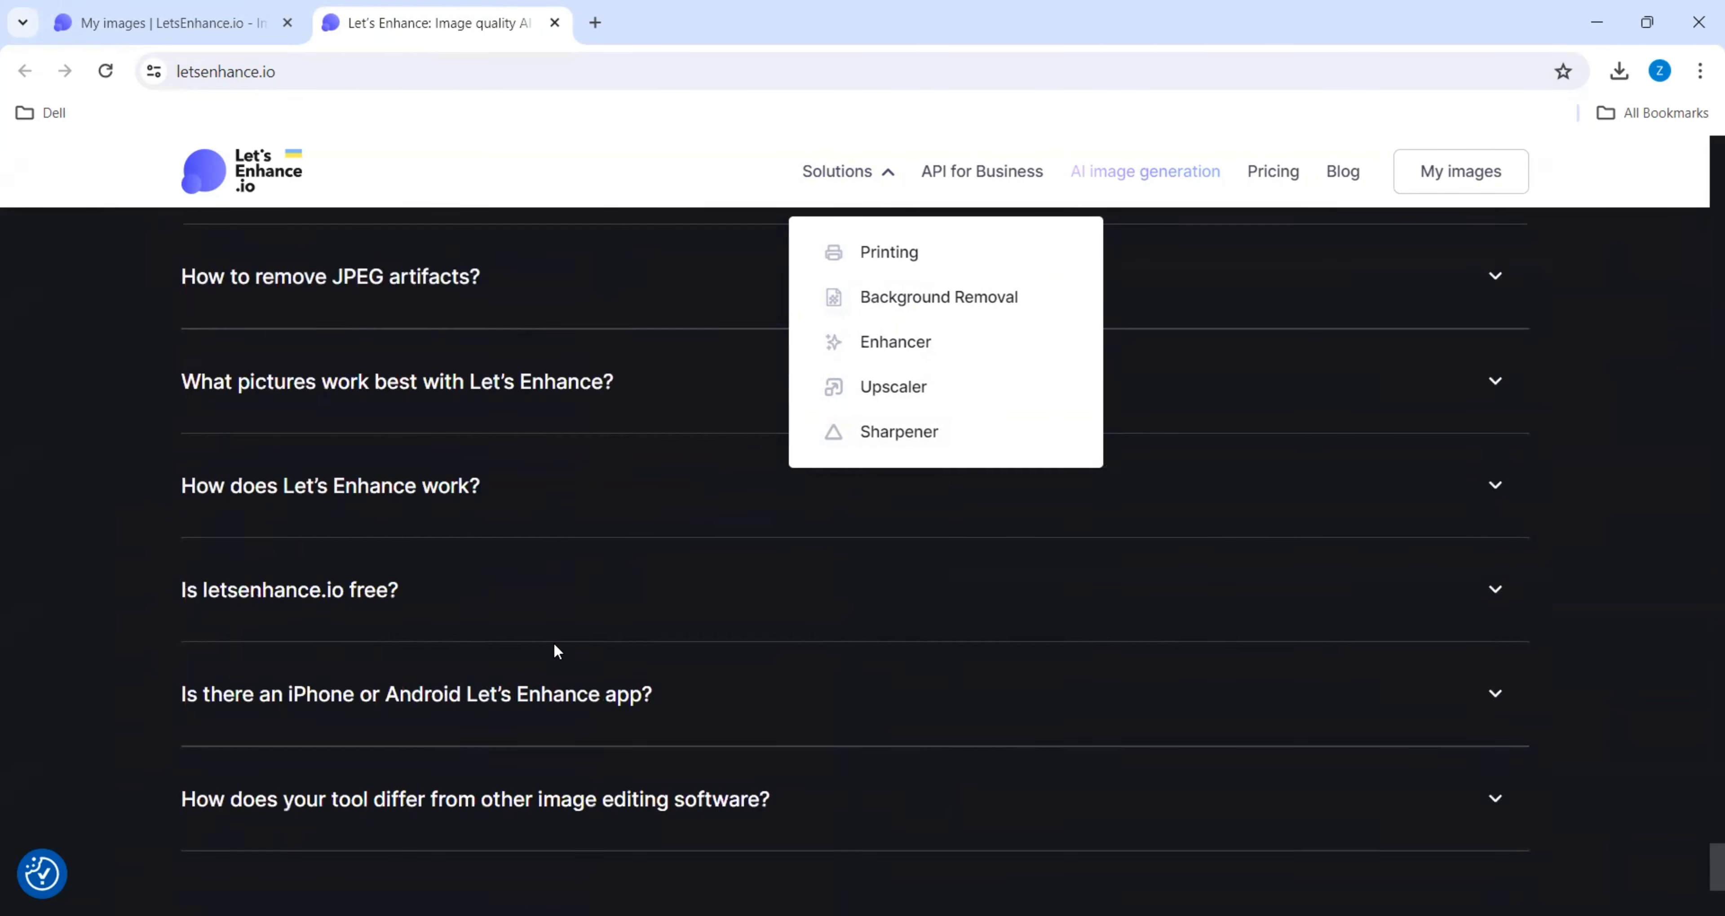
{"action": "scroll", "coordinate": [553, 638], "scroll_direction": "up", "scroll_amount": 8}
{"action": "scroll", "coordinate": [555, 642], "scroll_direction": "up", "scroll_amount": 8}
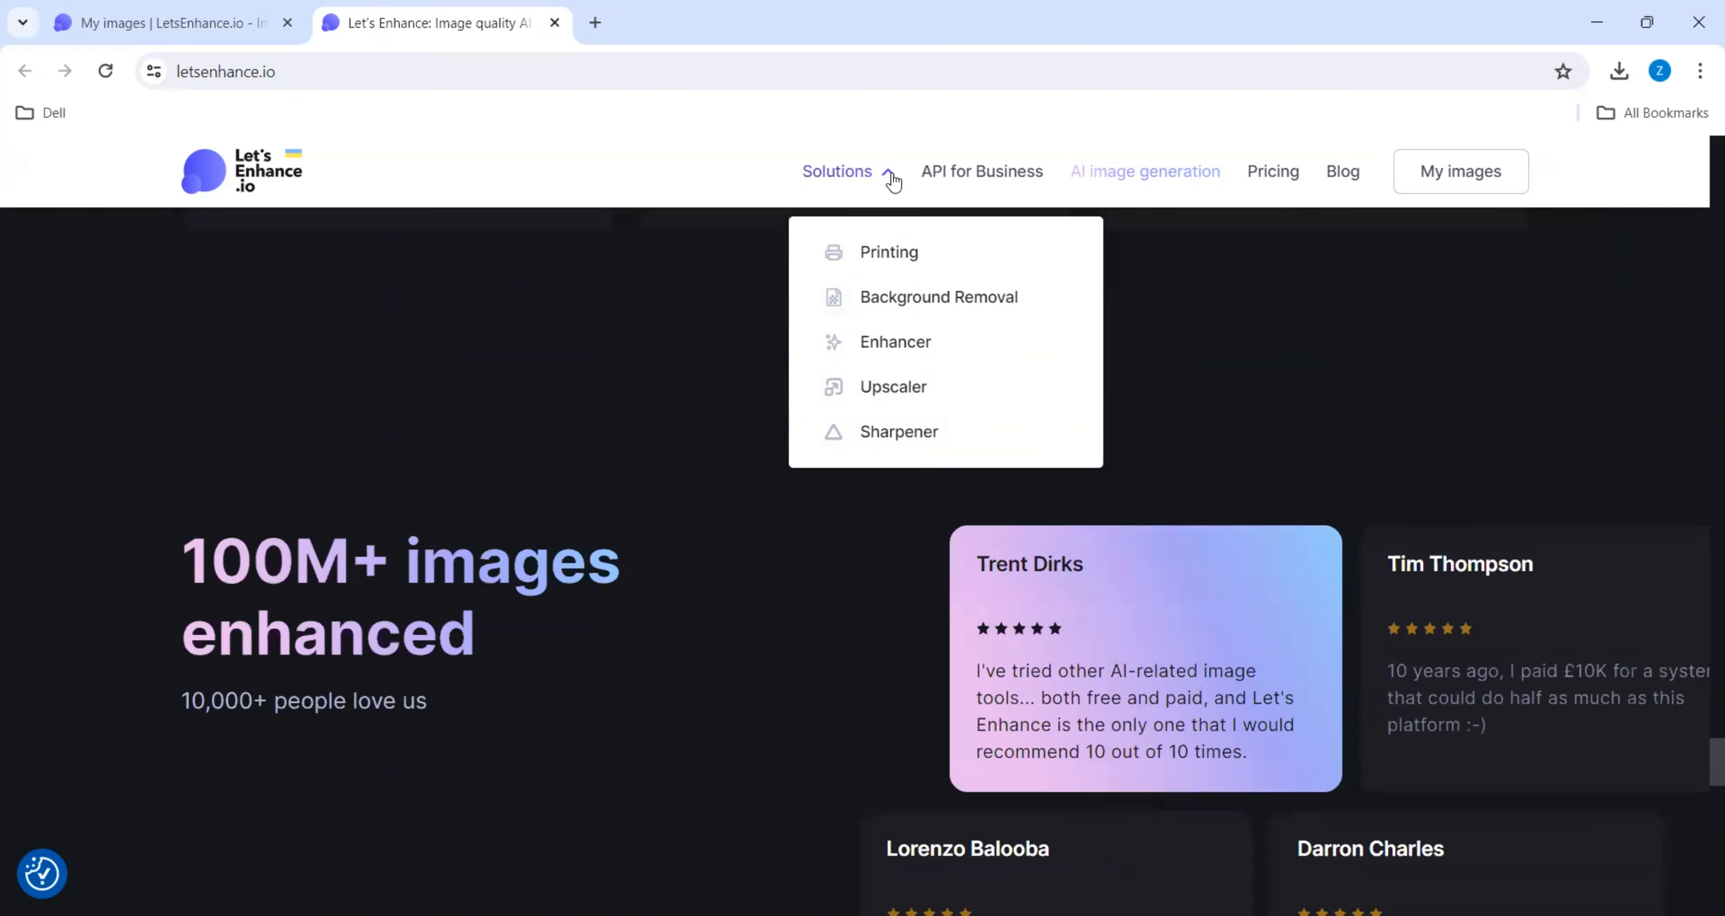
{"action": "scroll", "coordinate": [657, 697], "scroll_direction": "down", "scroll_amount": 10}
{"action": "scroll", "coordinate": [657, 697], "scroll_direction": "down", "scroll_amount": 10}
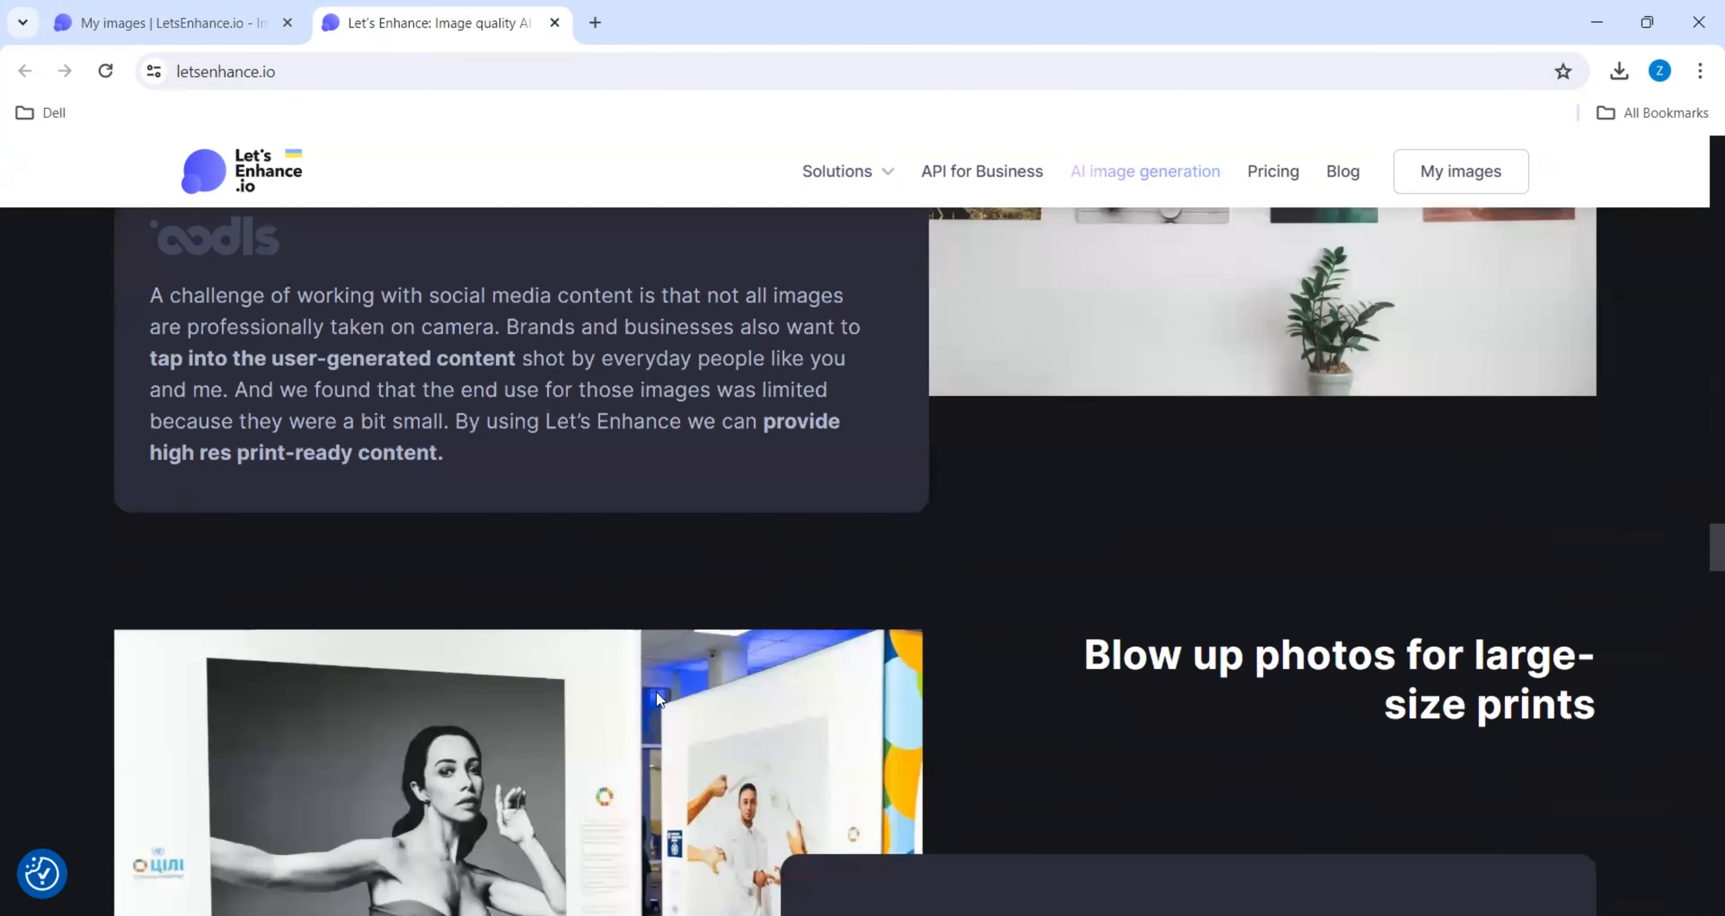
{"action": "scroll", "coordinate": [659, 700], "scroll_direction": "up", "scroll_amount": 15}
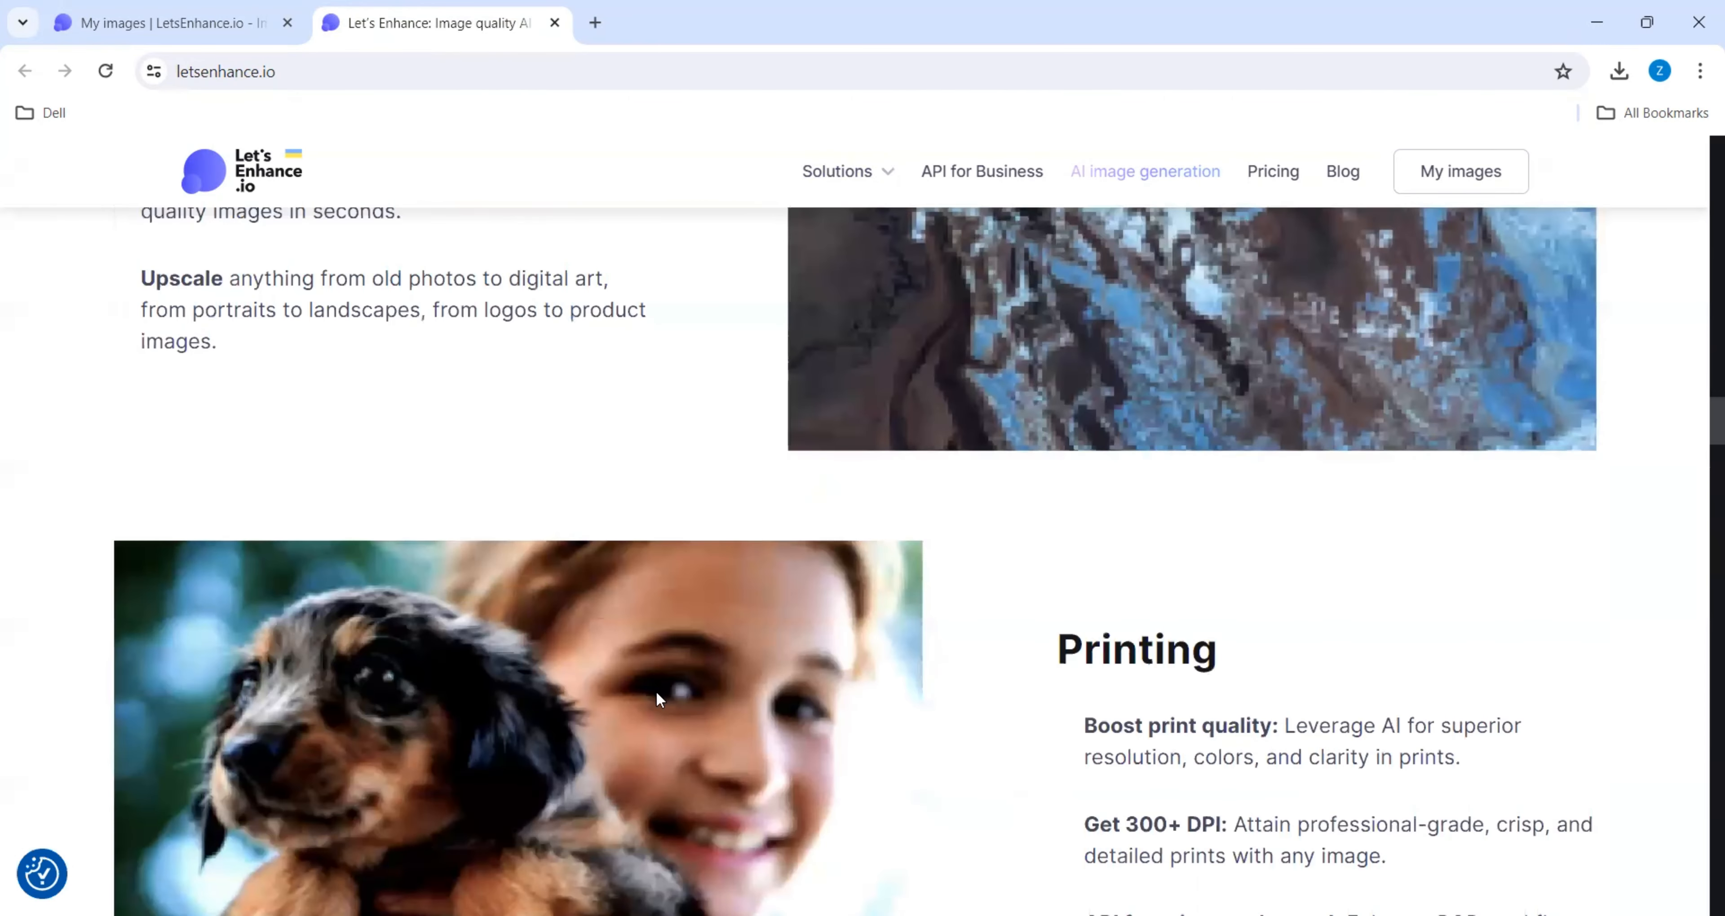
{"action": "scroll", "coordinate": [660, 700], "scroll_direction": "down", "scroll_amount": 5}
{"action": "scroll", "coordinate": [659, 700], "scroll_direction": "up", "scroll_amount": 10}
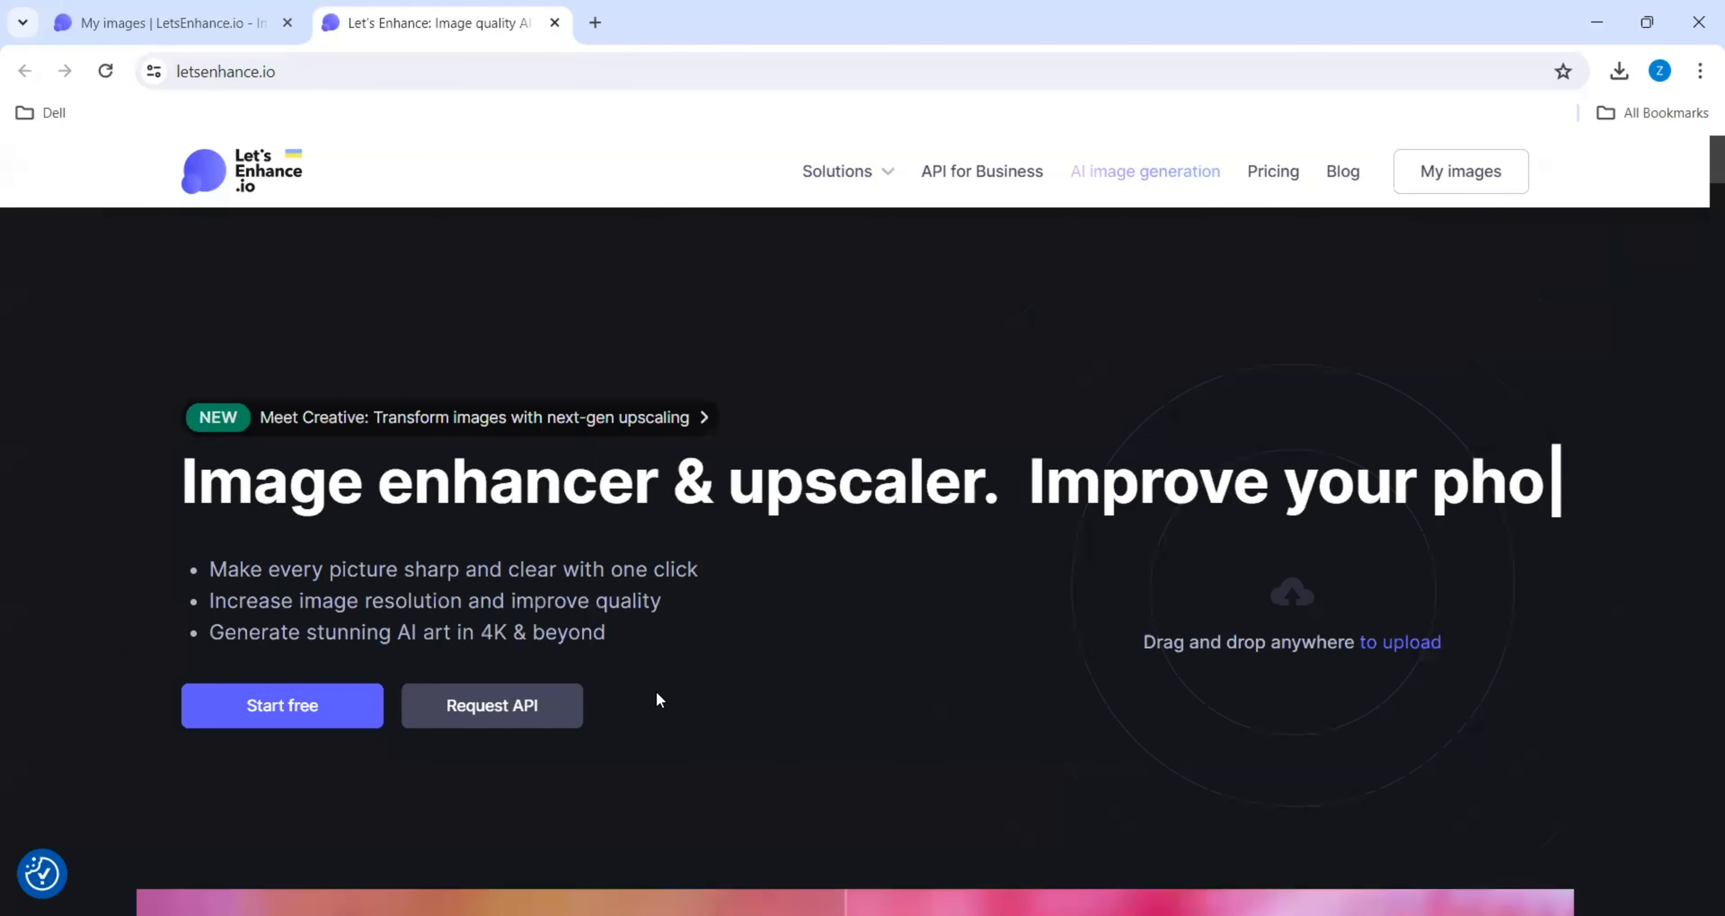
- Switch to the open image enhancement page and upload the Lionel Messi image from the Be10x Workshop Internal folder
{"action": "left_click", "coordinate": [164, 33]}
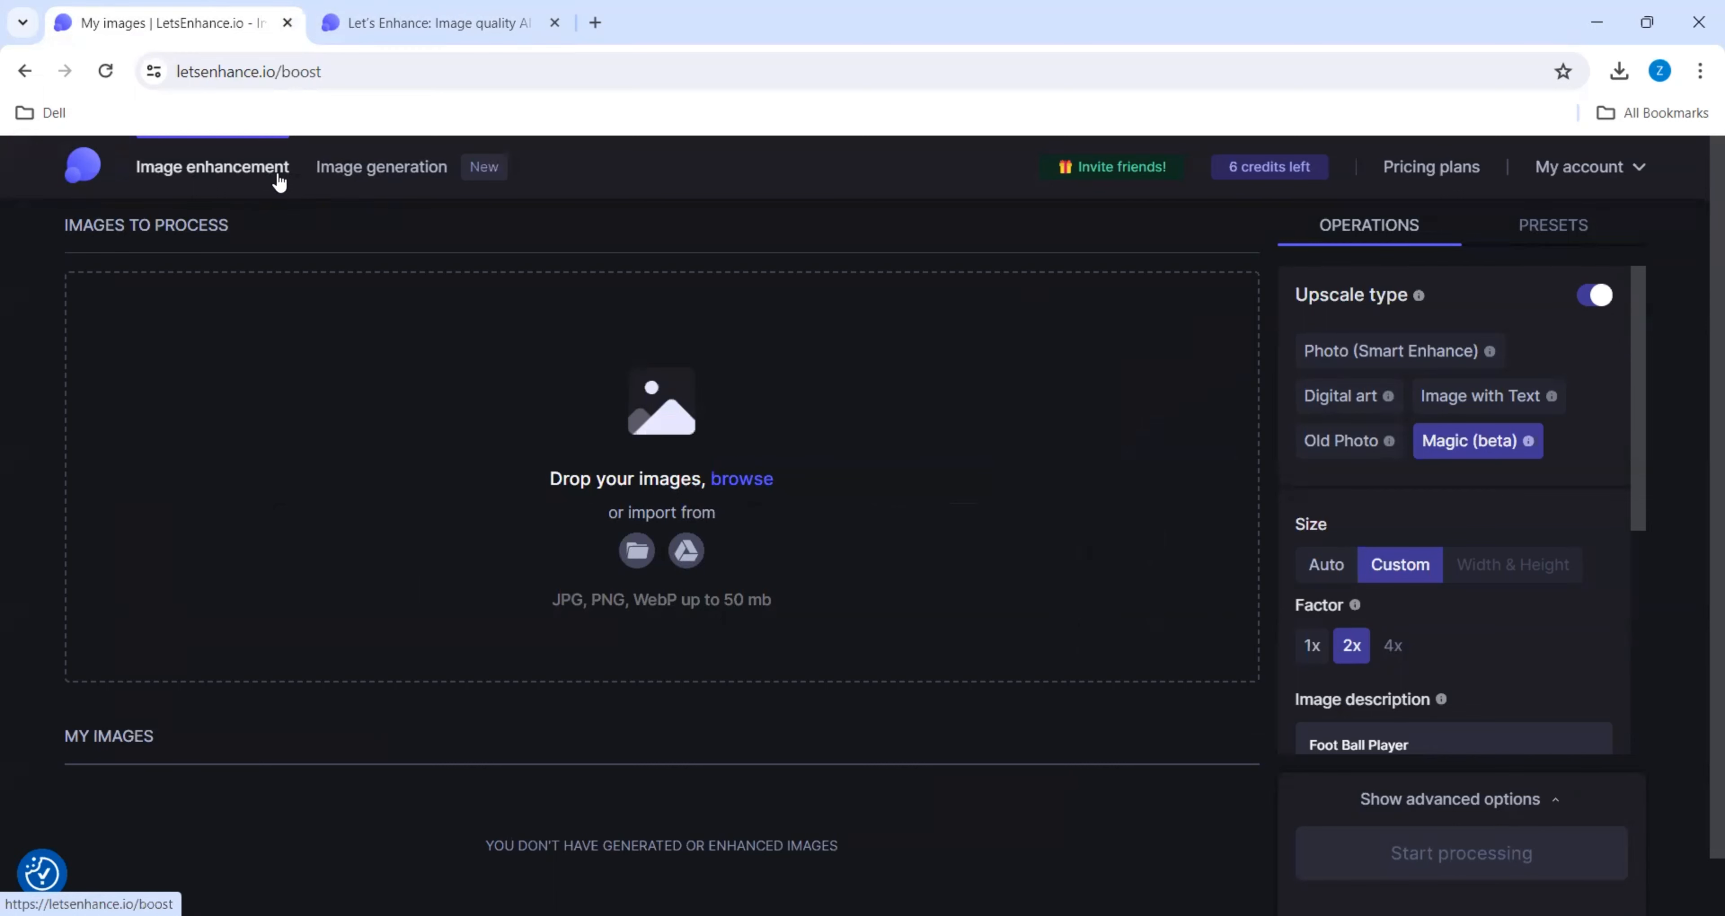
{"action": "left_click", "coordinate": [742, 478]}
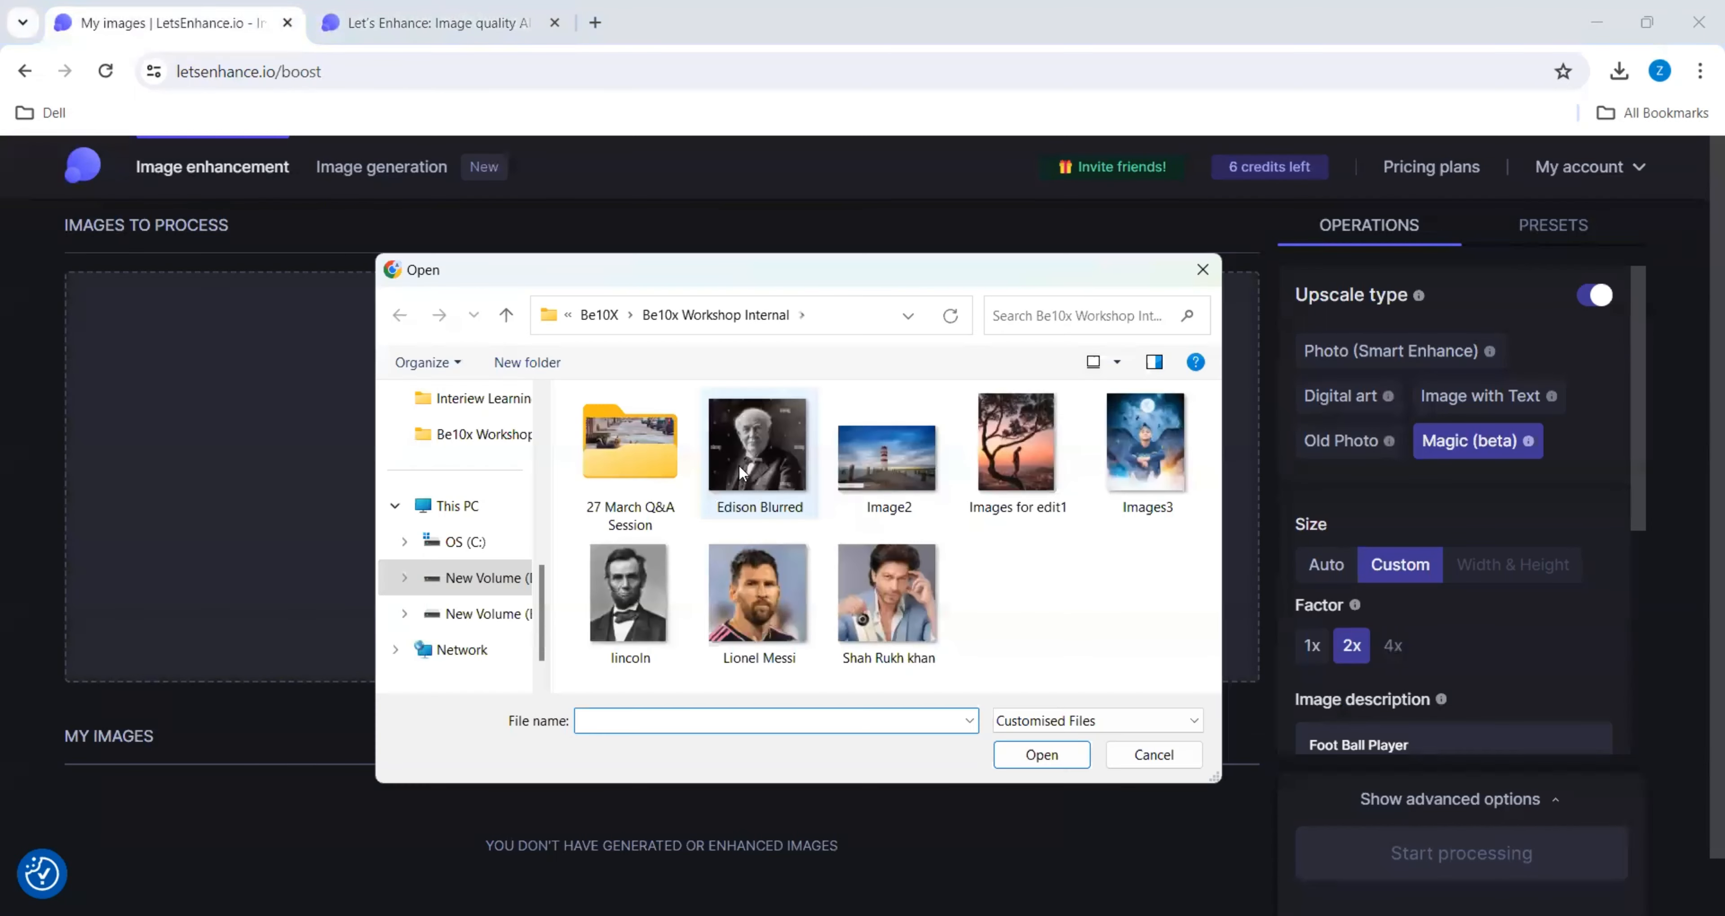
{"action": "double_click", "coordinate": [756, 618]}
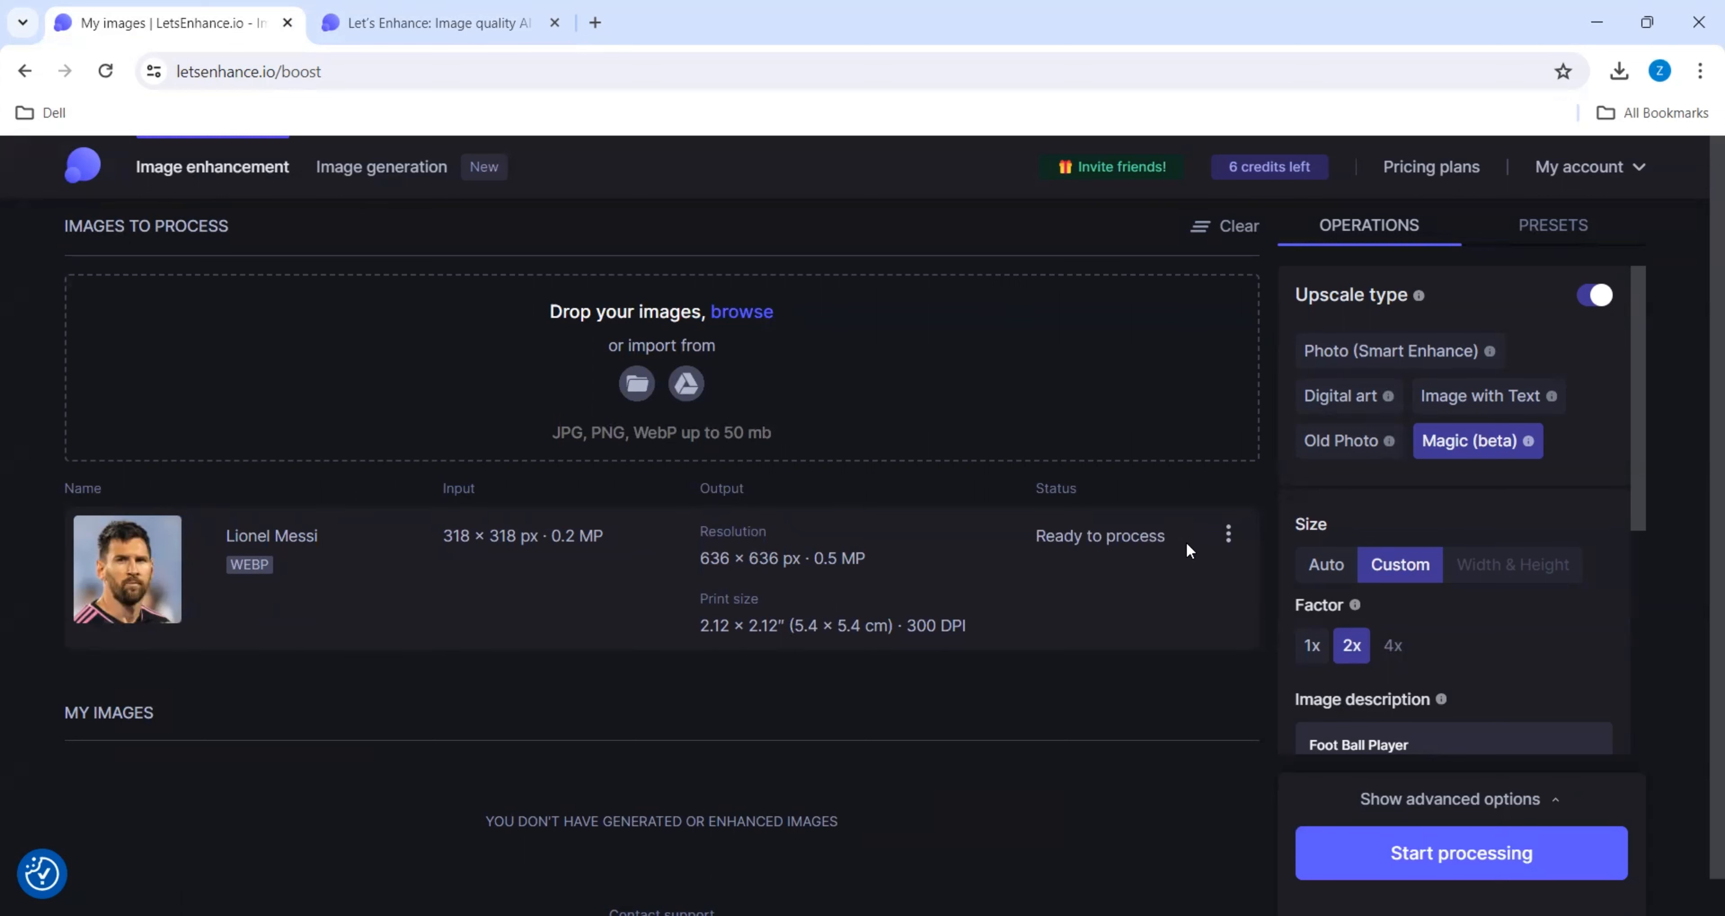
{"action": "left_click", "coordinate": [1228, 539]}
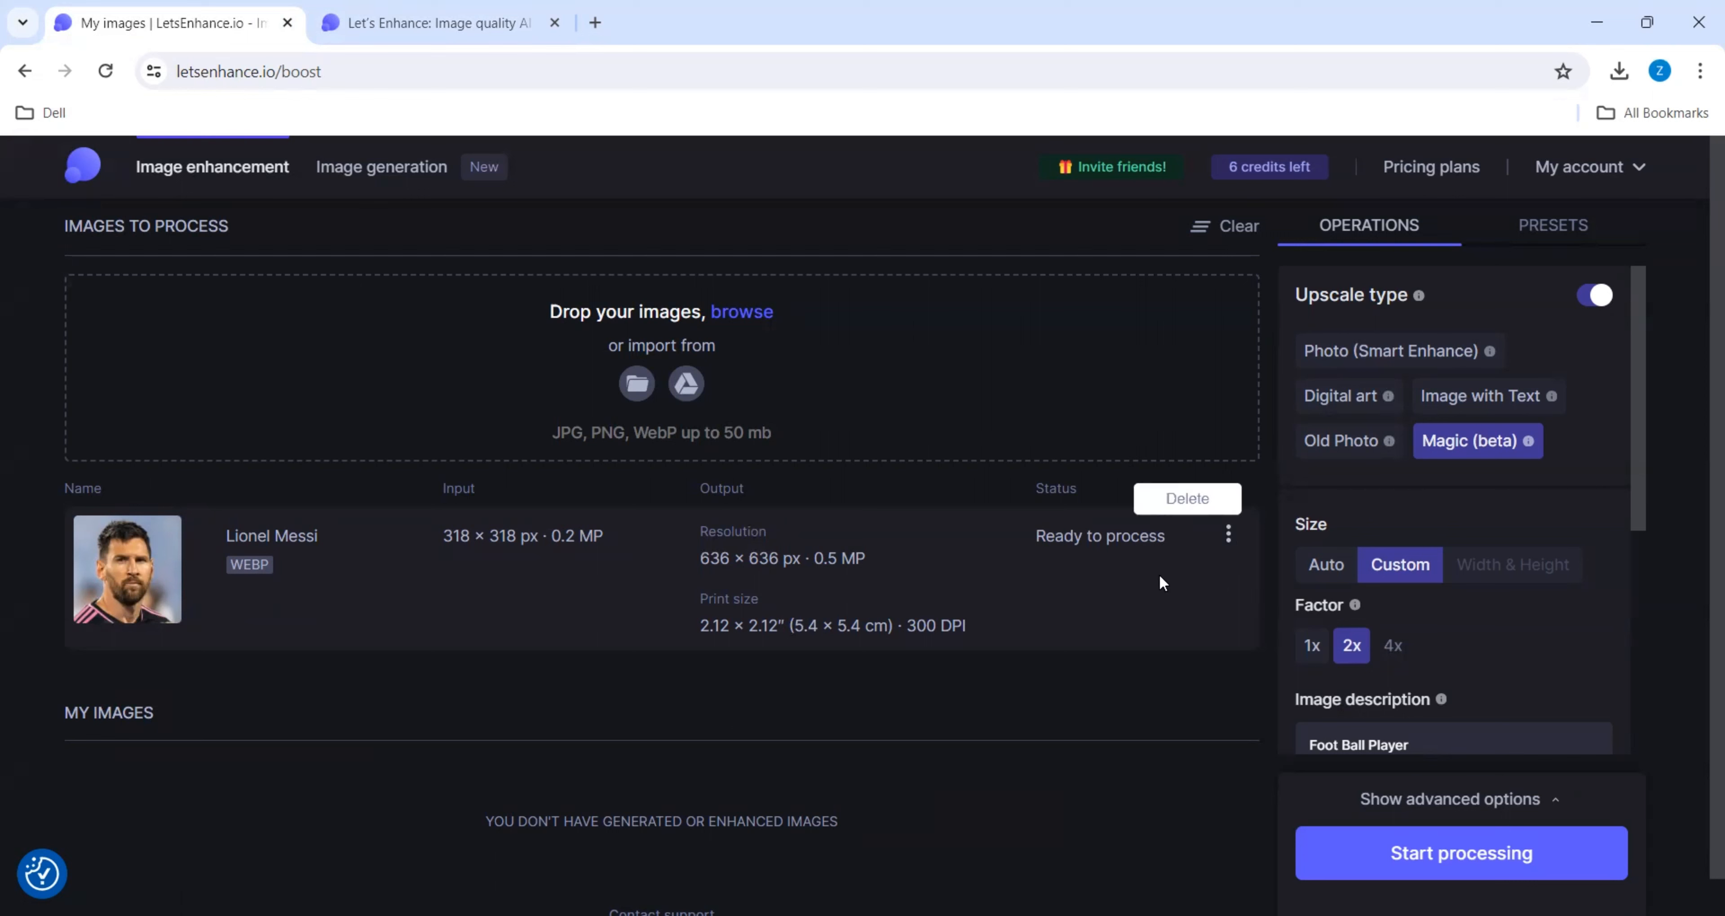
{"action": "left_click", "coordinate": [1130, 592]}
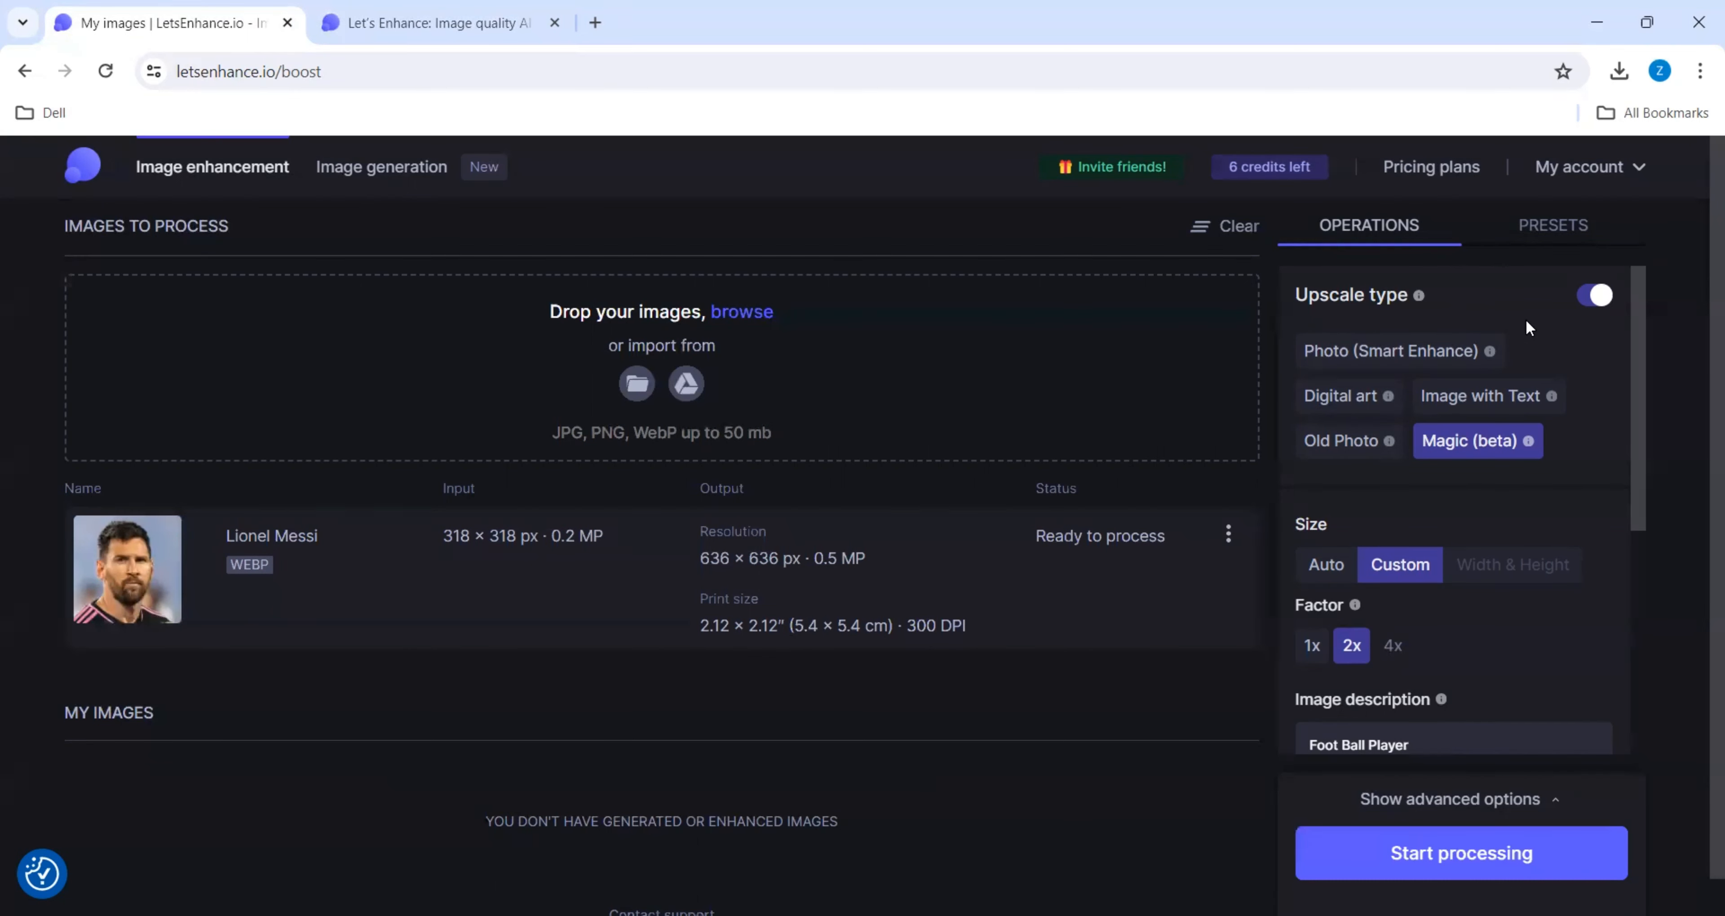
- Process the Lionel Messi image with the Photo (Smart Enhance) upscale type, Auto size and Light AI intensity at 70%
{"action": "left_click", "coordinate": [1467, 358]}
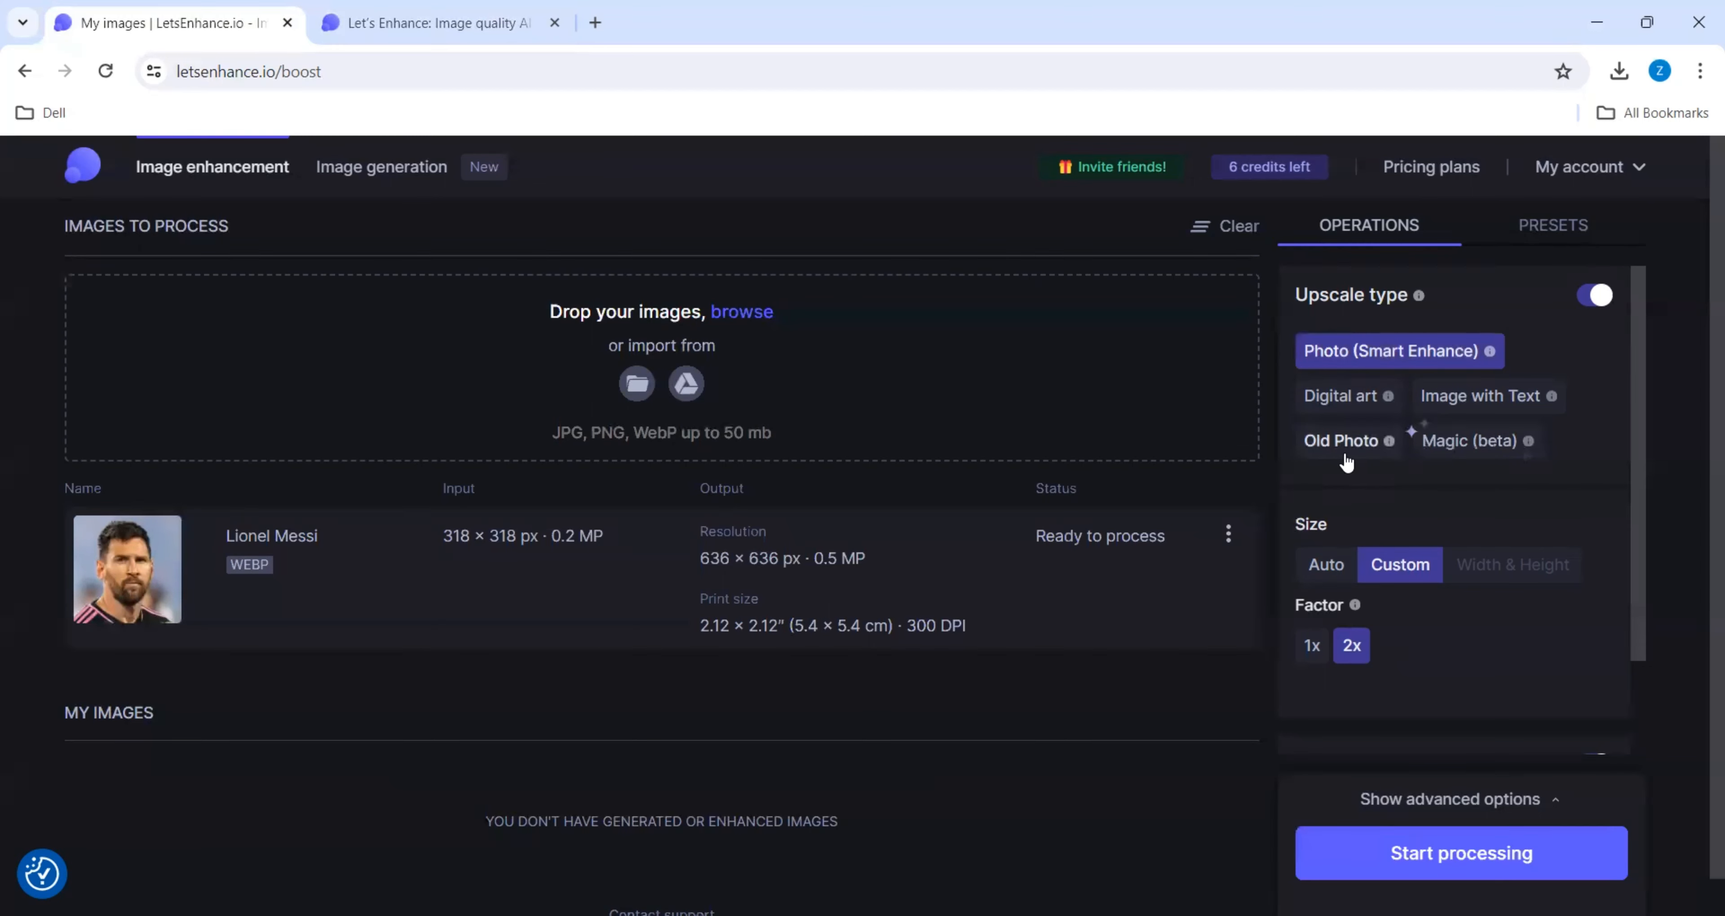
{"action": "left_click", "coordinate": [1319, 568]}
{"action": "scroll", "coordinate": [1623, 511], "scroll_direction": "down", "scroll_amount": 2}
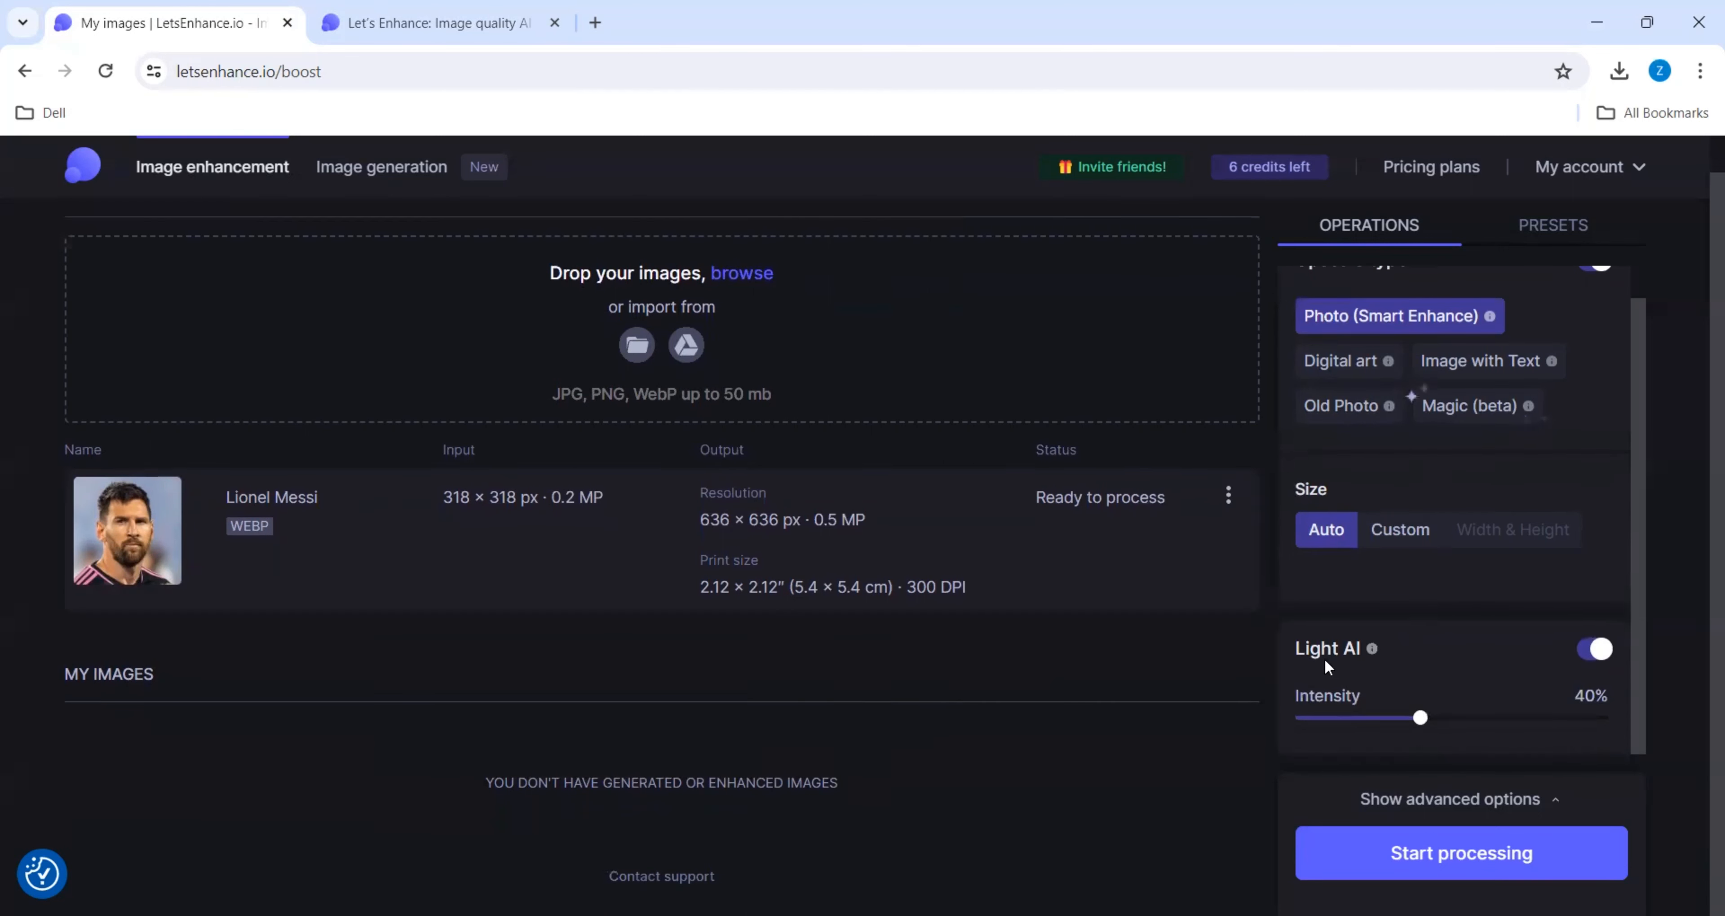
{"action": "left_click_drag", "start_coordinate": [1422, 718], "coordinate": [1517, 725]}
{"action": "left_click", "coordinate": [1469, 861]}
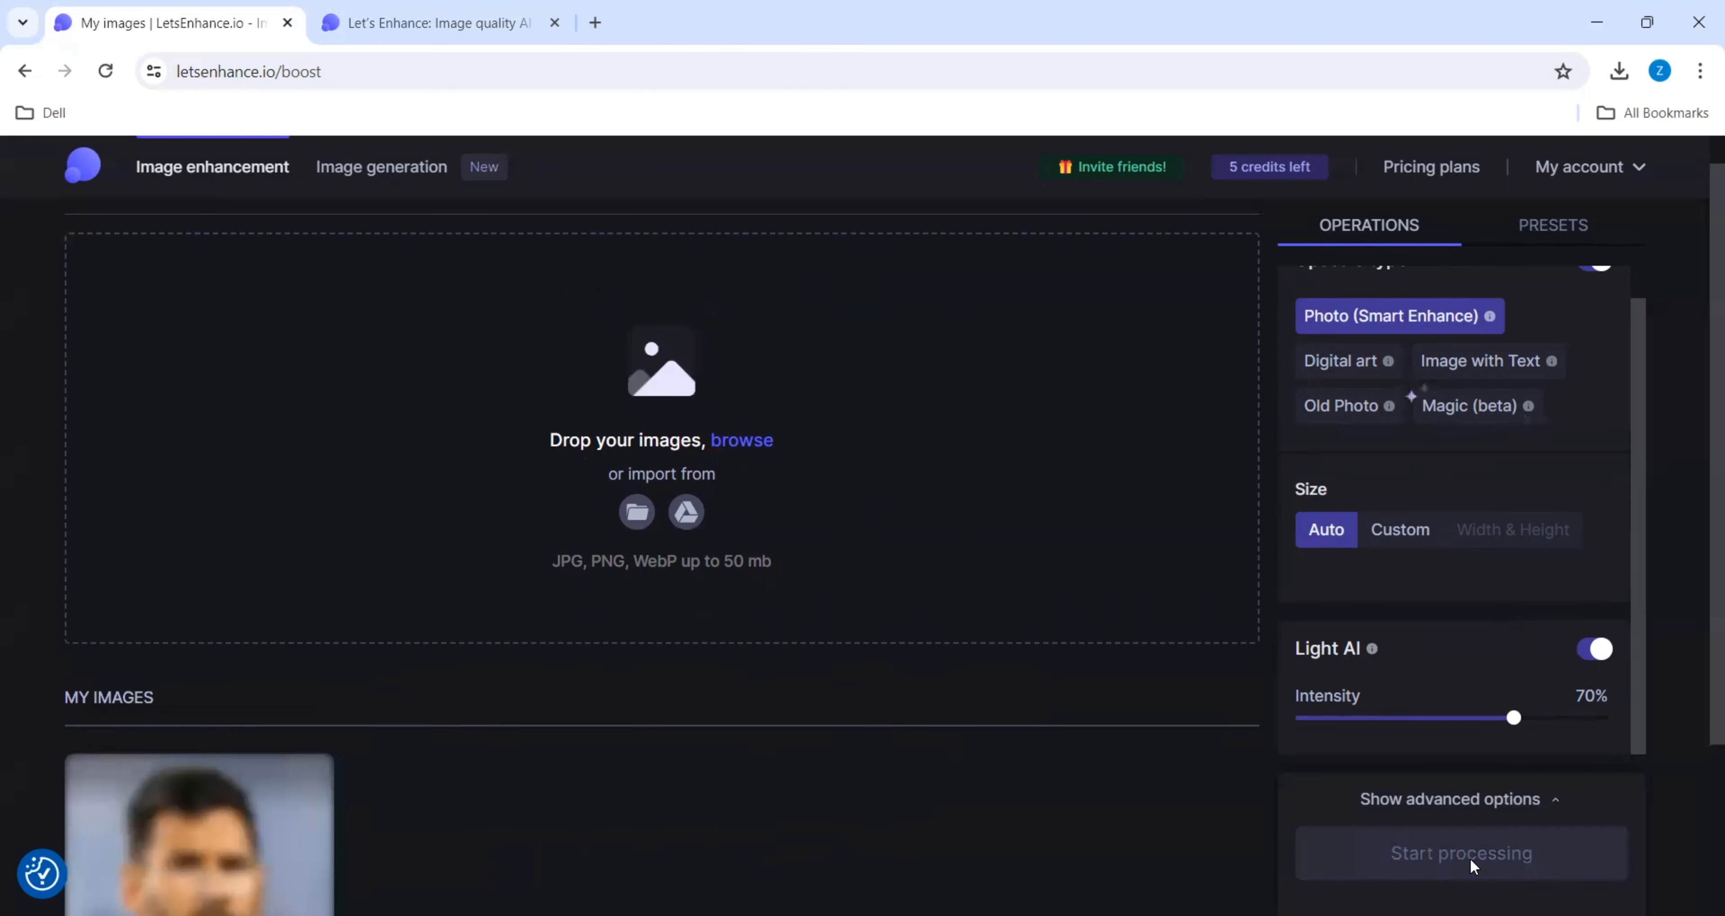
- Inspect the processed Lionel Messi image in the enlarged before-and-after comparison, including its additional options
{"action": "scroll", "coordinate": [1128, 656], "scroll_direction": "down", "scroll_amount": 3}
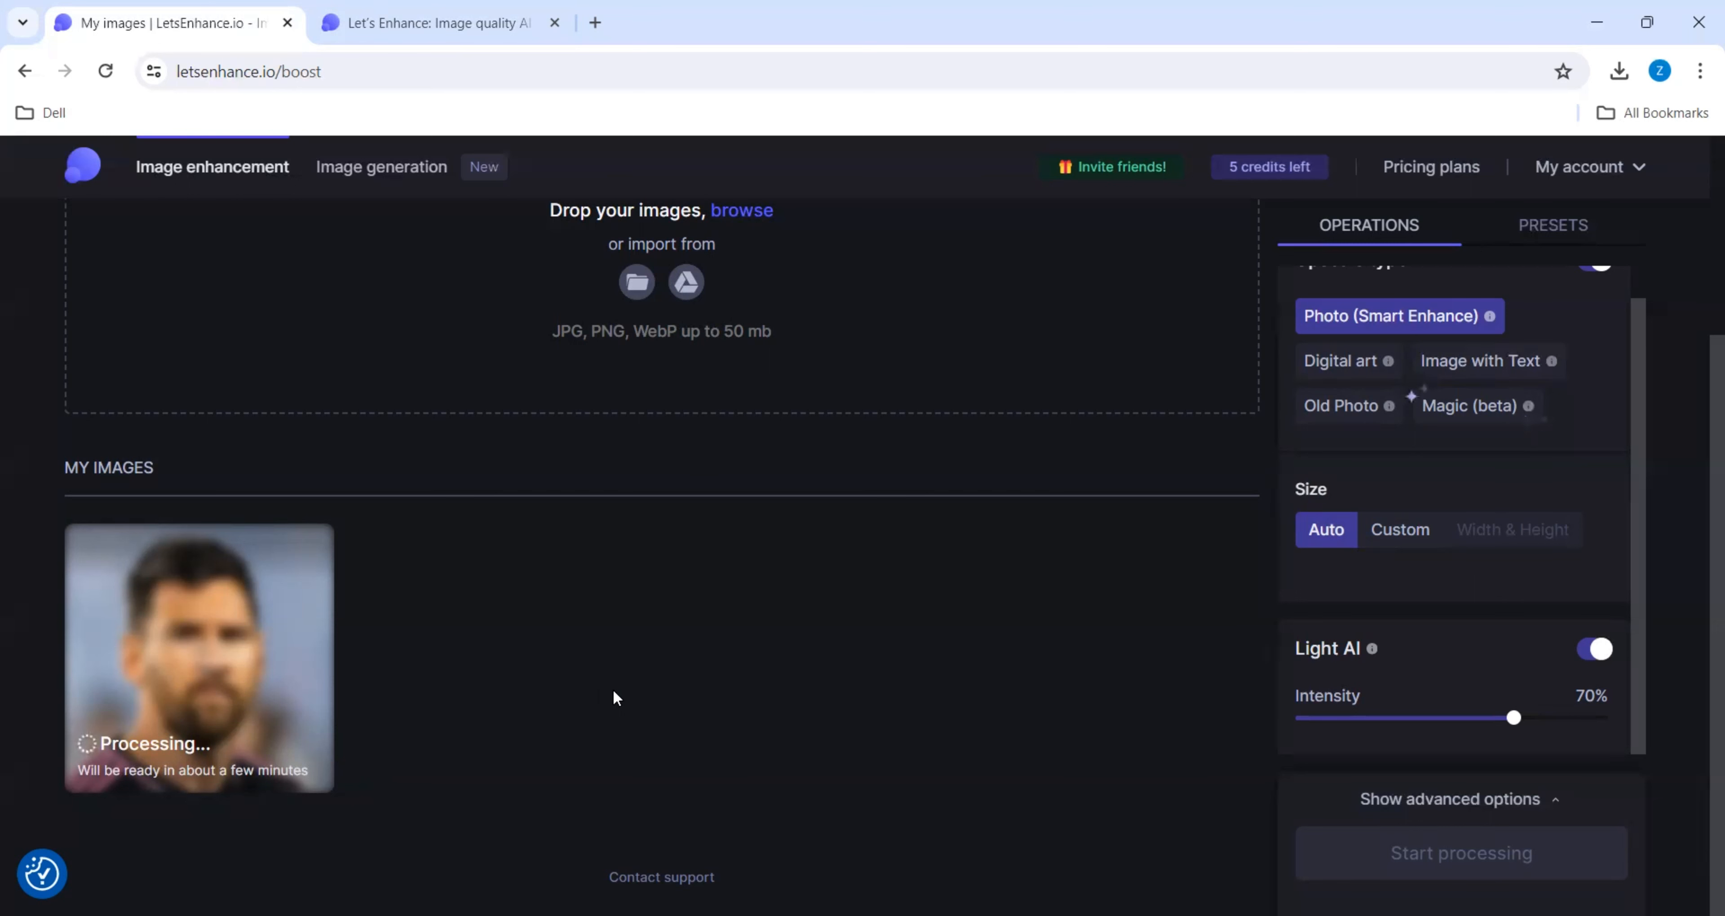
{"action": "mouse_move", "coordinate": [153, 666]}
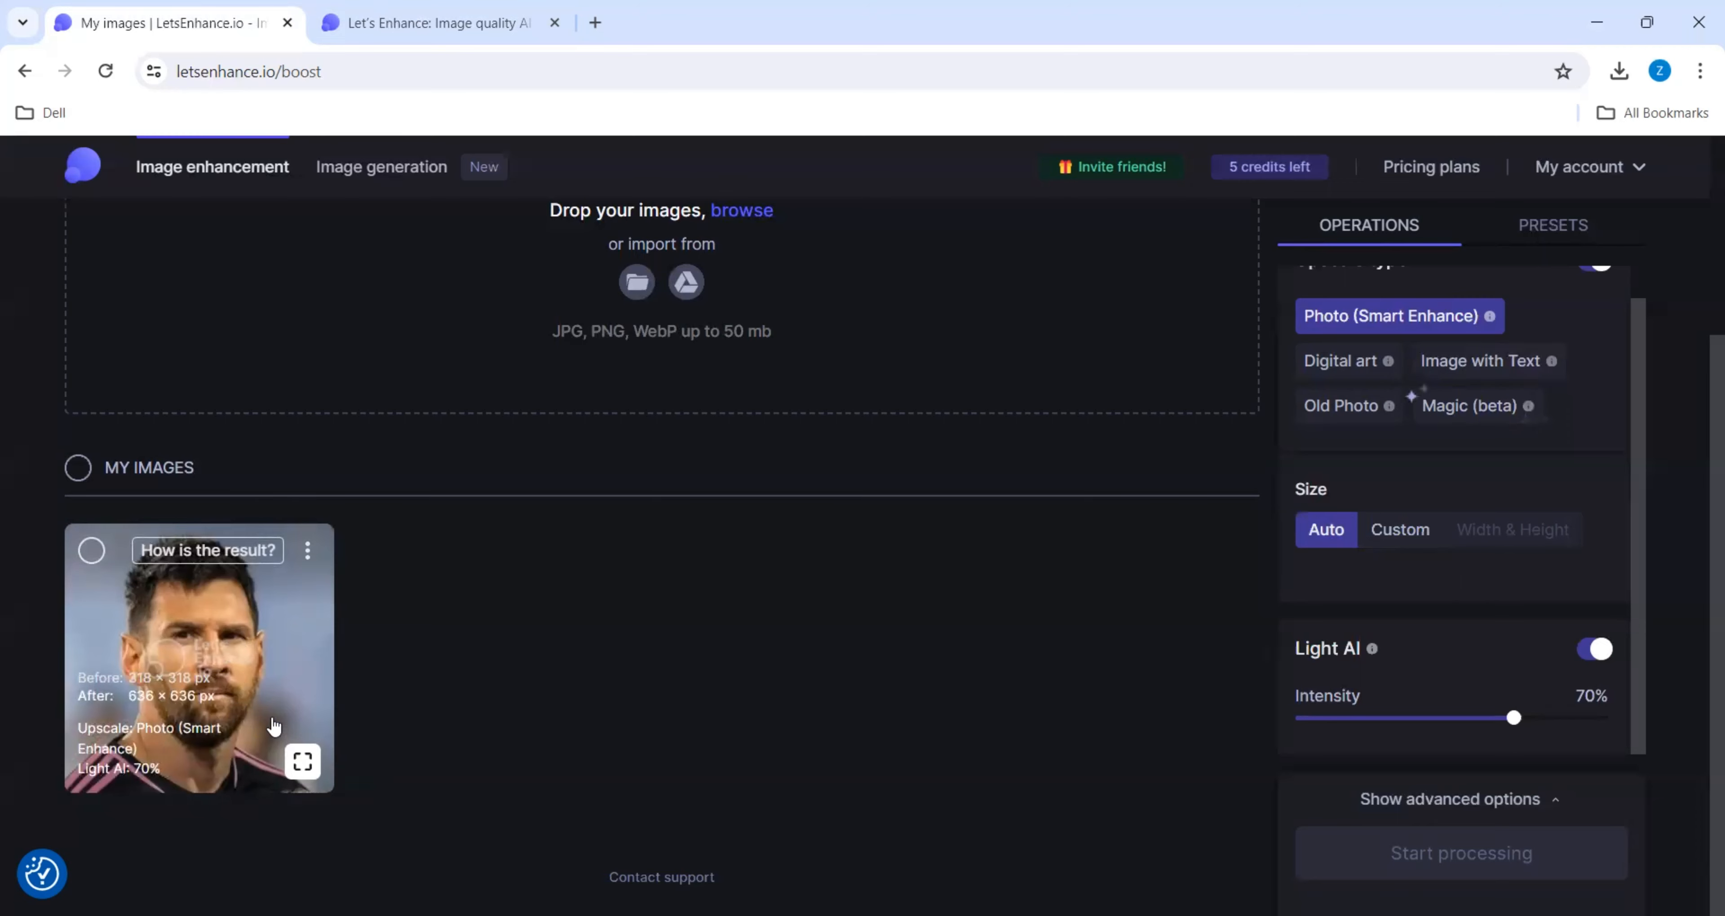
{"action": "left_click", "coordinate": [245, 690]}
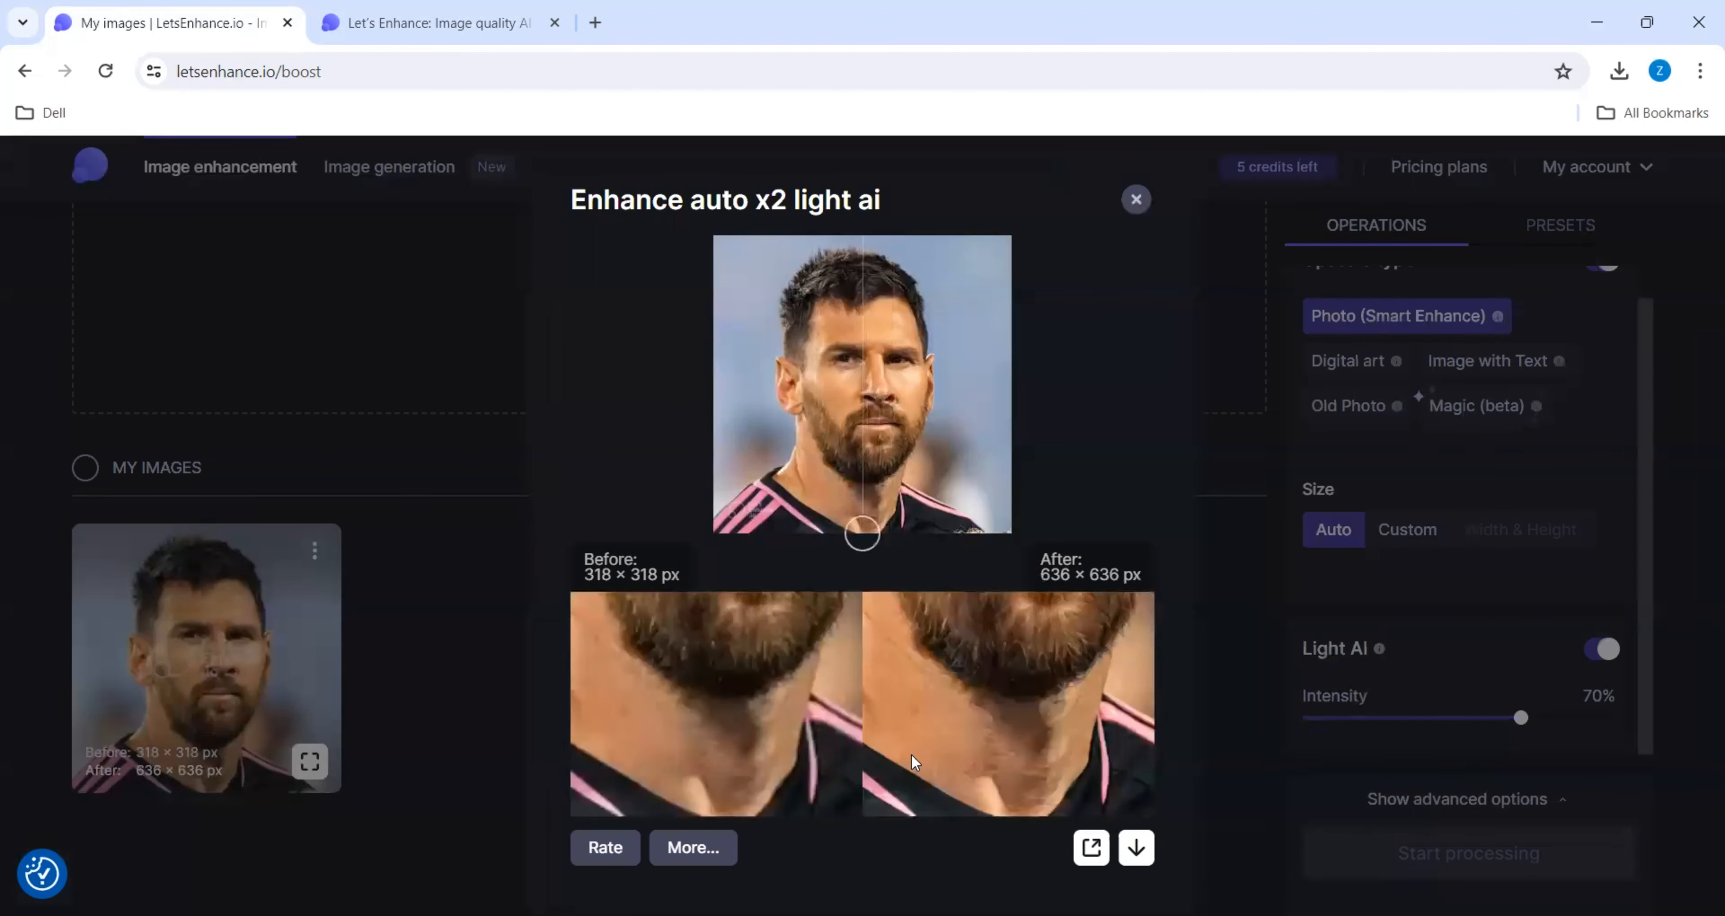
{"action": "left_click", "coordinate": [689, 848]}
{"action": "left_click", "coordinate": [703, 850]}
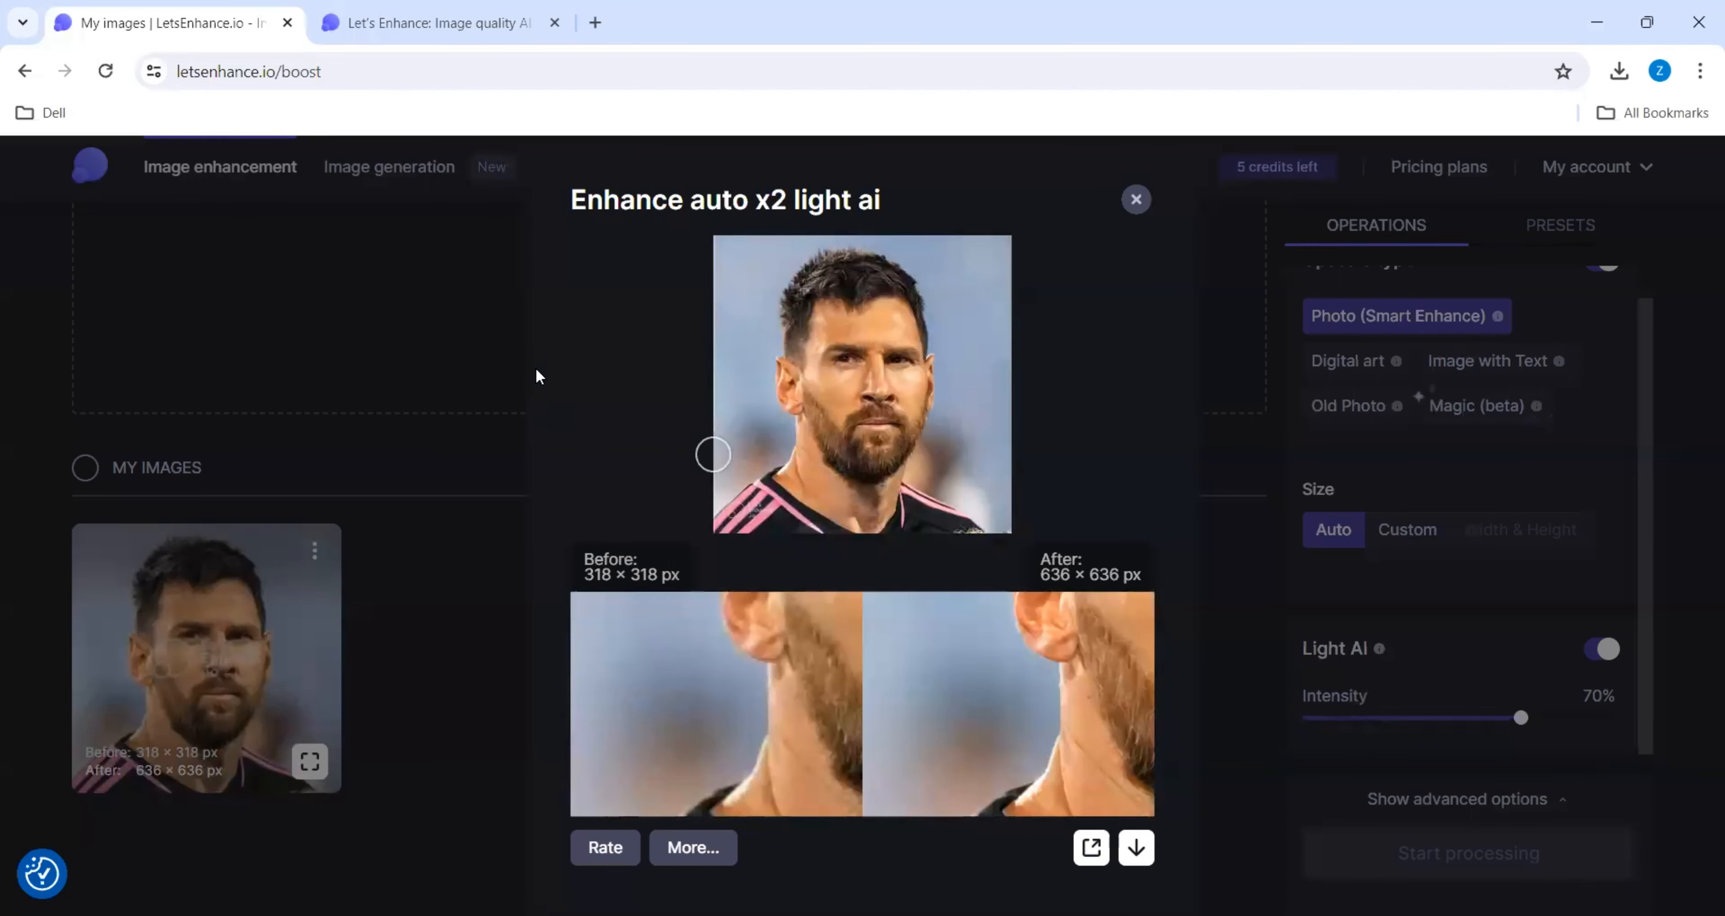
{"action": "left_click", "coordinate": [1137, 199]}
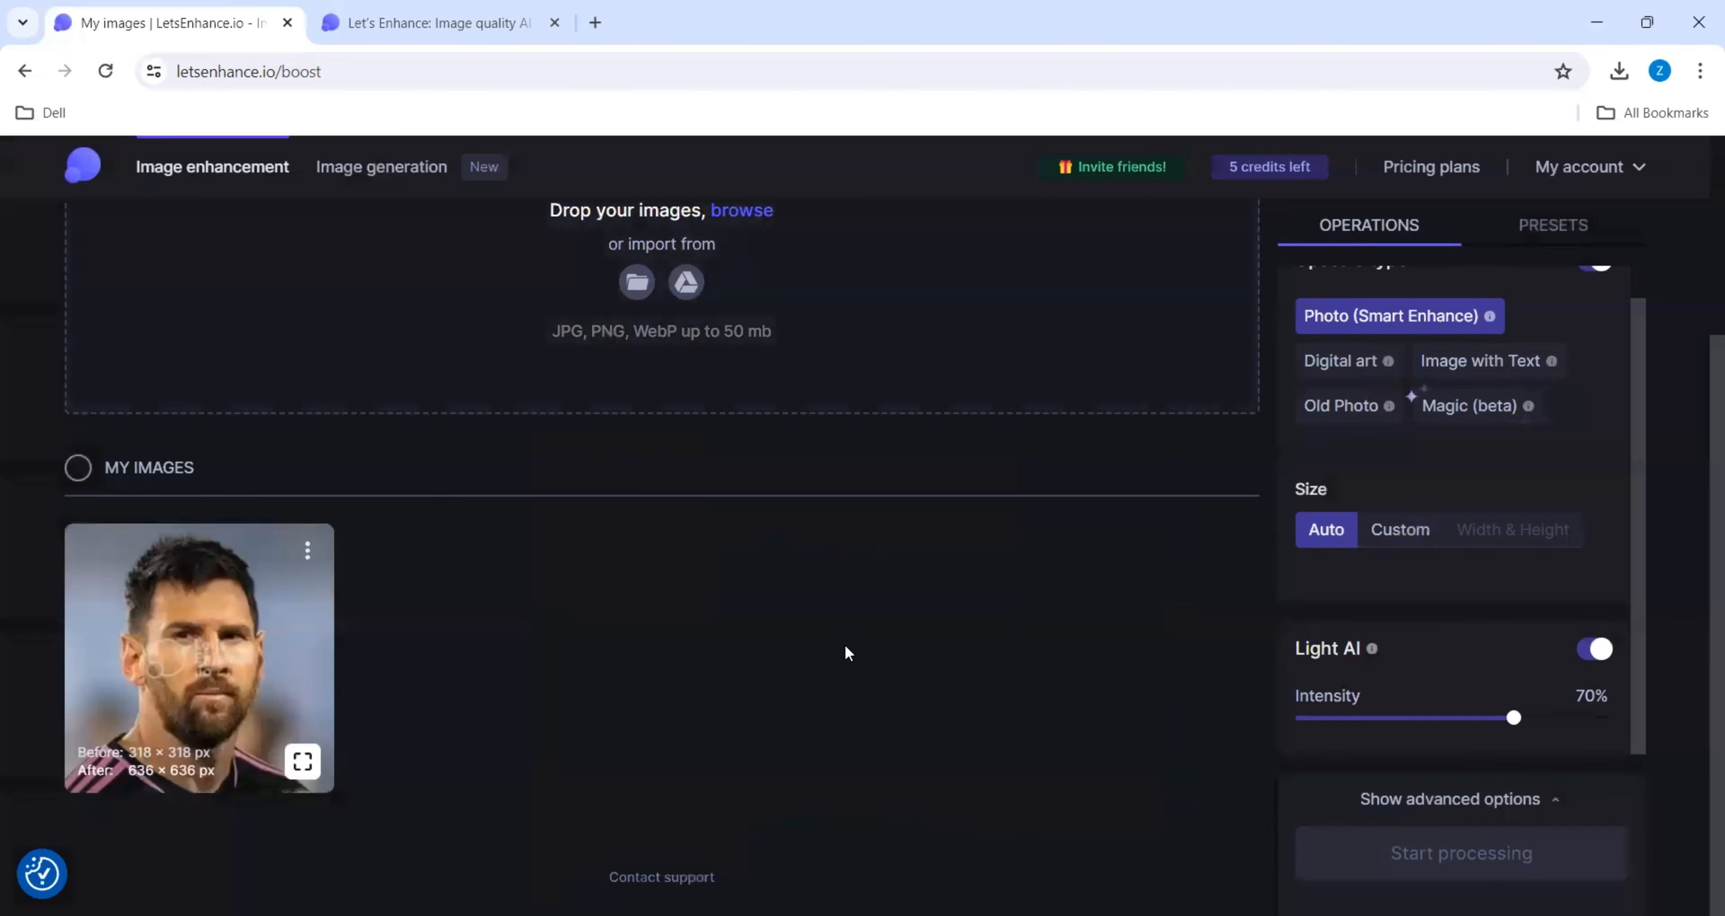
- Permanently delete the enhanced Lionel Messi image from the processed images
{"action": "scroll", "coordinate": [844, 644], "scroll_direction": "up", "scroll_amount": 3}
{"action": "scroll", "coordinate": [847, 623], "scroll_direction": "down", "scroll_amount": 3}
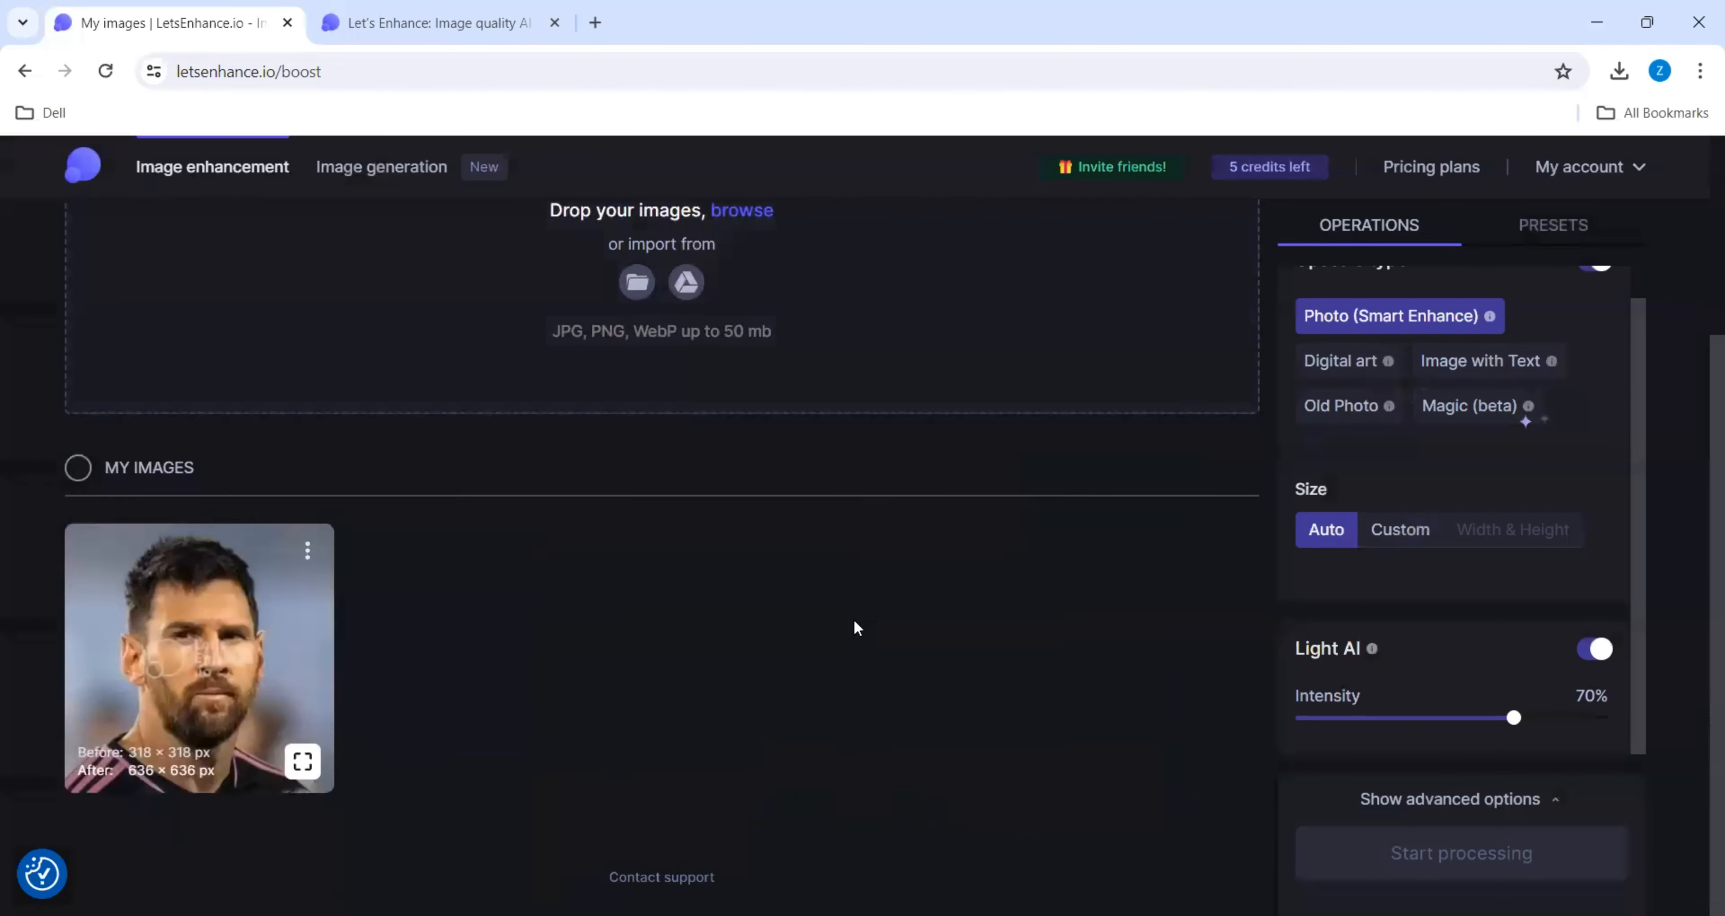
{"action": "left_click", "coordinate": [307, 550]}
{"action": "left_click", "coordinate": [247, 503]}
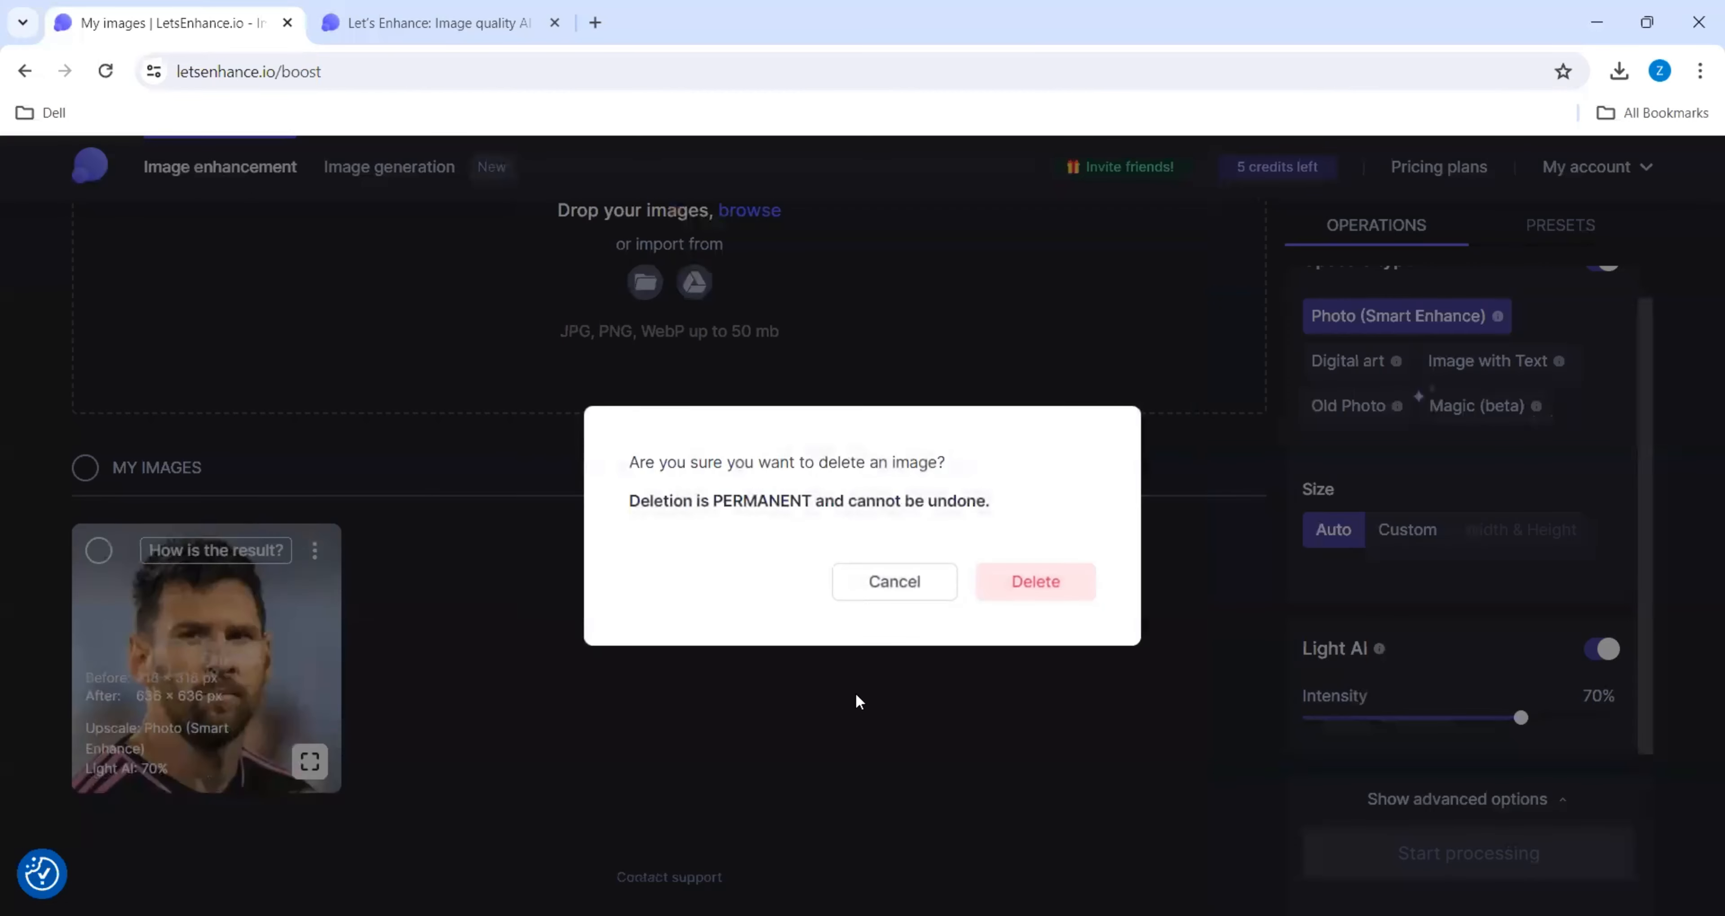
{"action": "left_click", "coordinate": [1013, 580]}
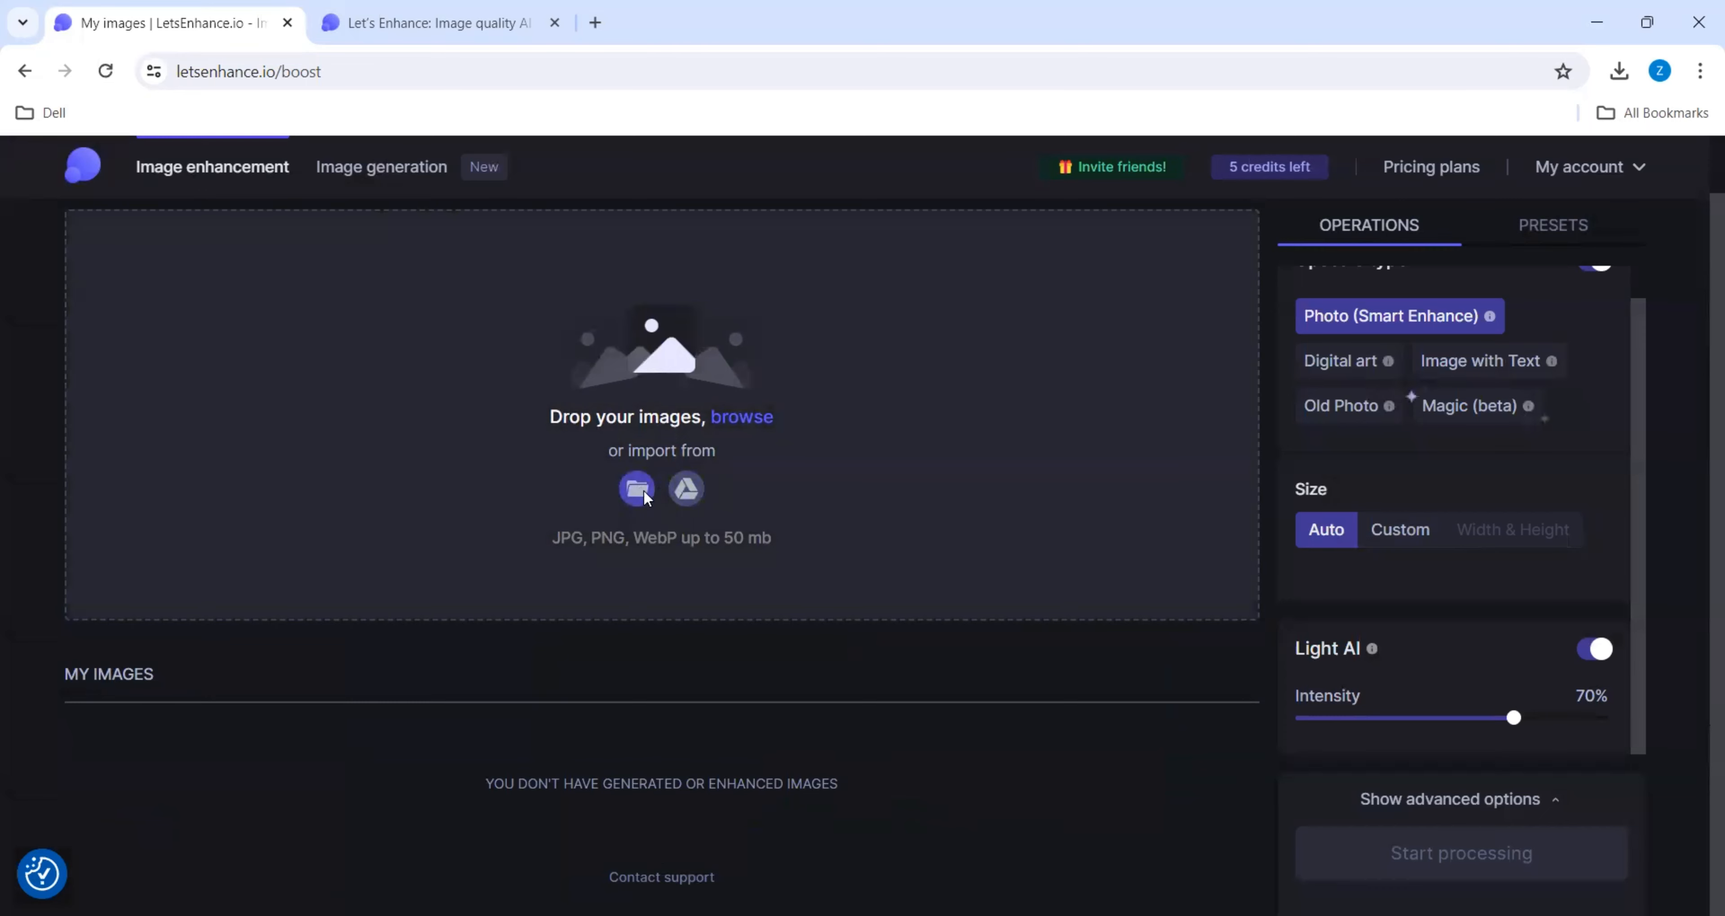
- Upload the lincoln image and choose Old Photo as its upscale type
{"action": "left_click", "coordinate": [637, 490]}
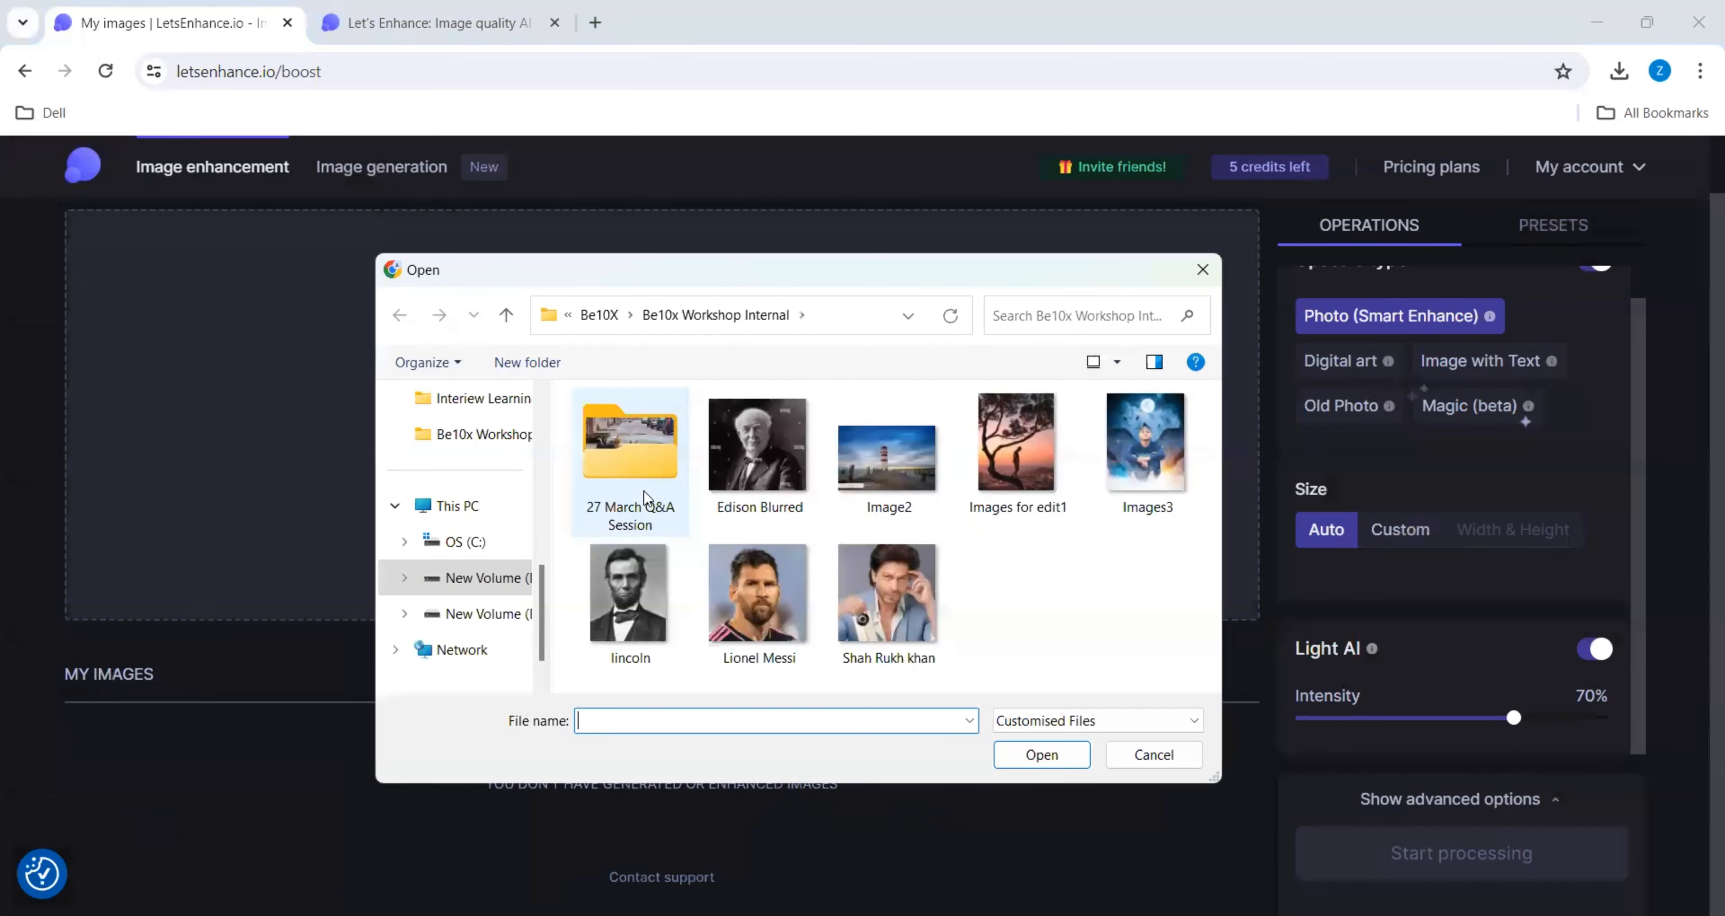
{"action": "double_click", "coordinate": [627, 595]}
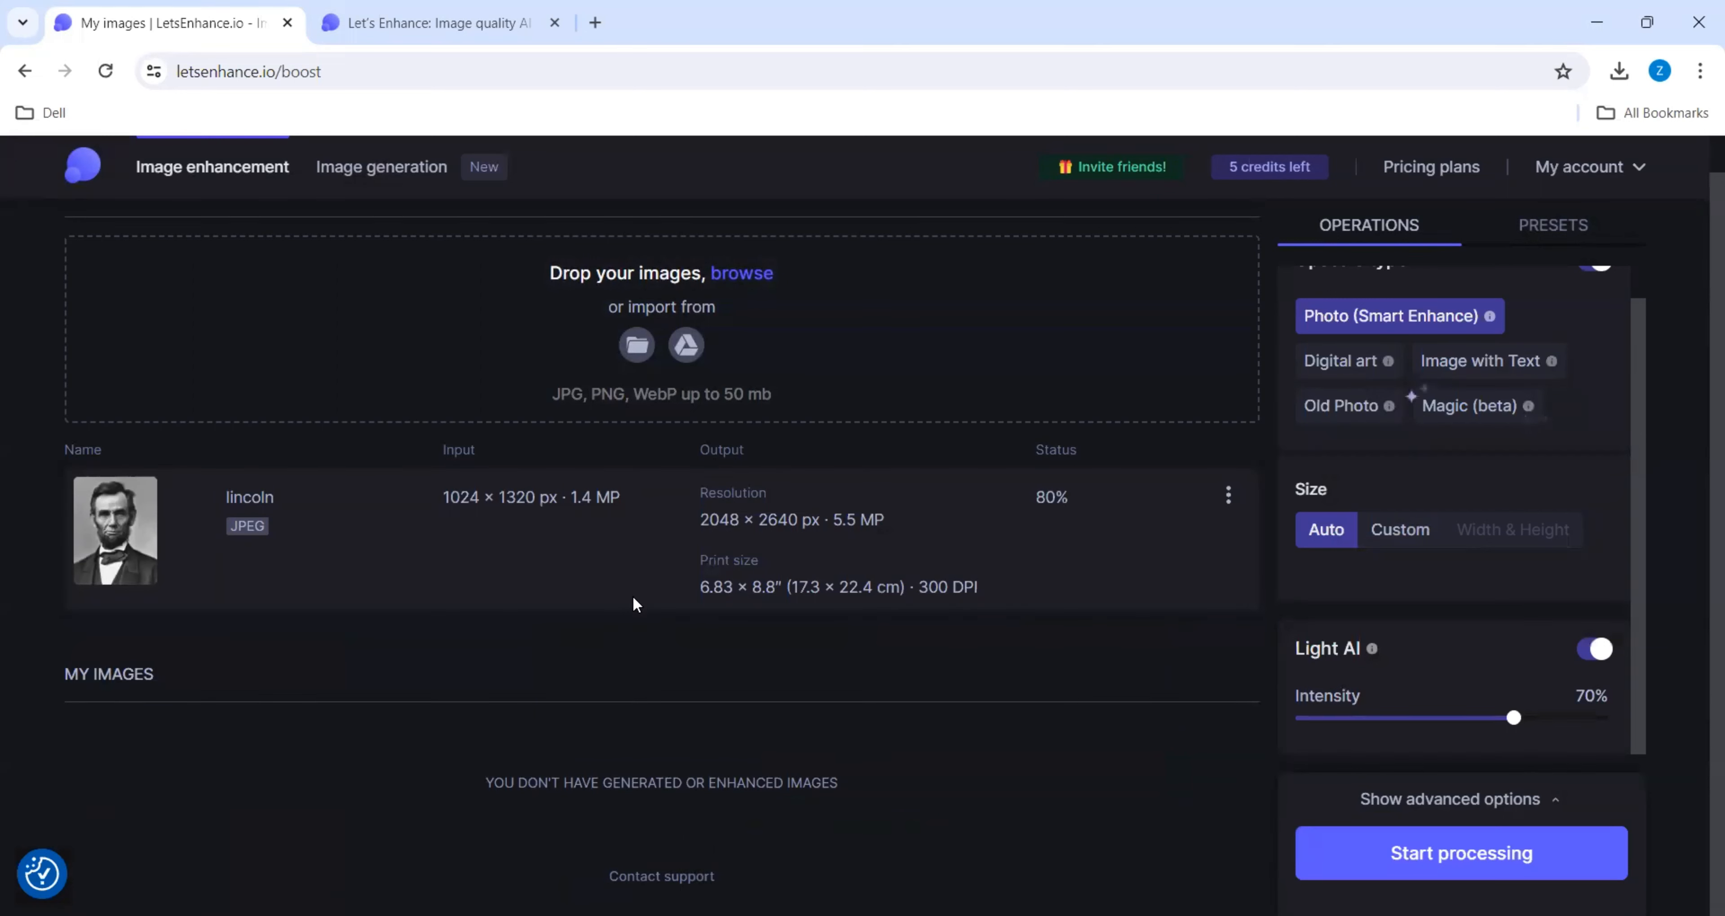
{"action": "left_click", "coordinate": [1347, 410]}
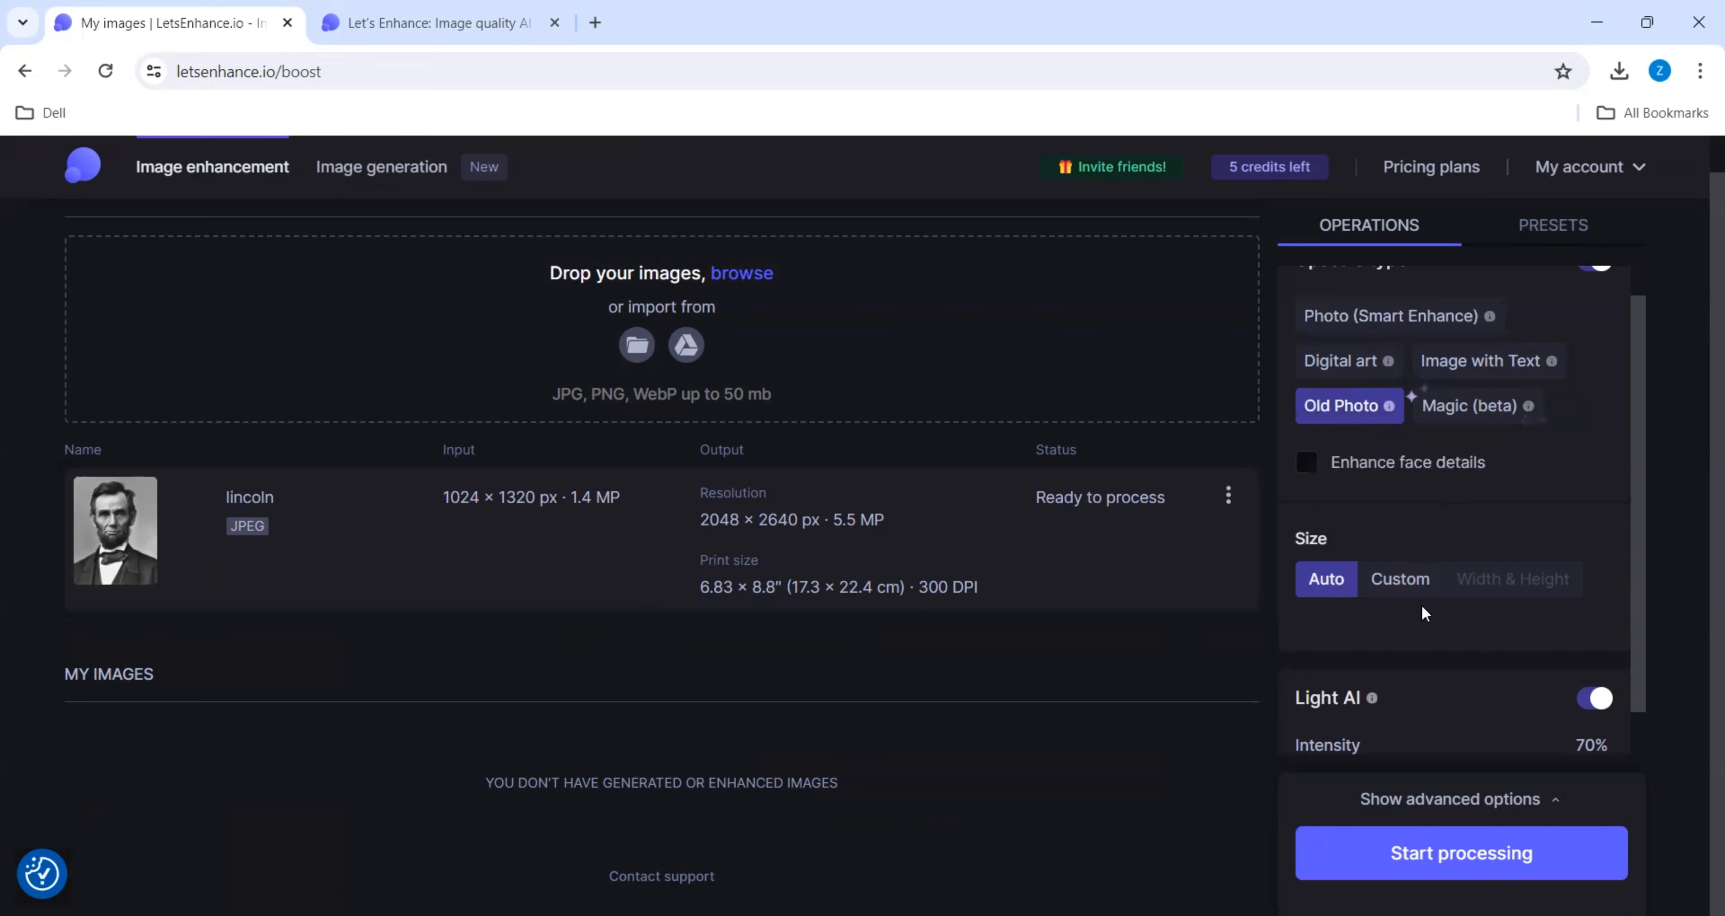
- Process the lincoln image with Enhance face details on, Auto size and Light AI intensity at 80%
{"action": "left_click", "coordinate": [1307, 464]}
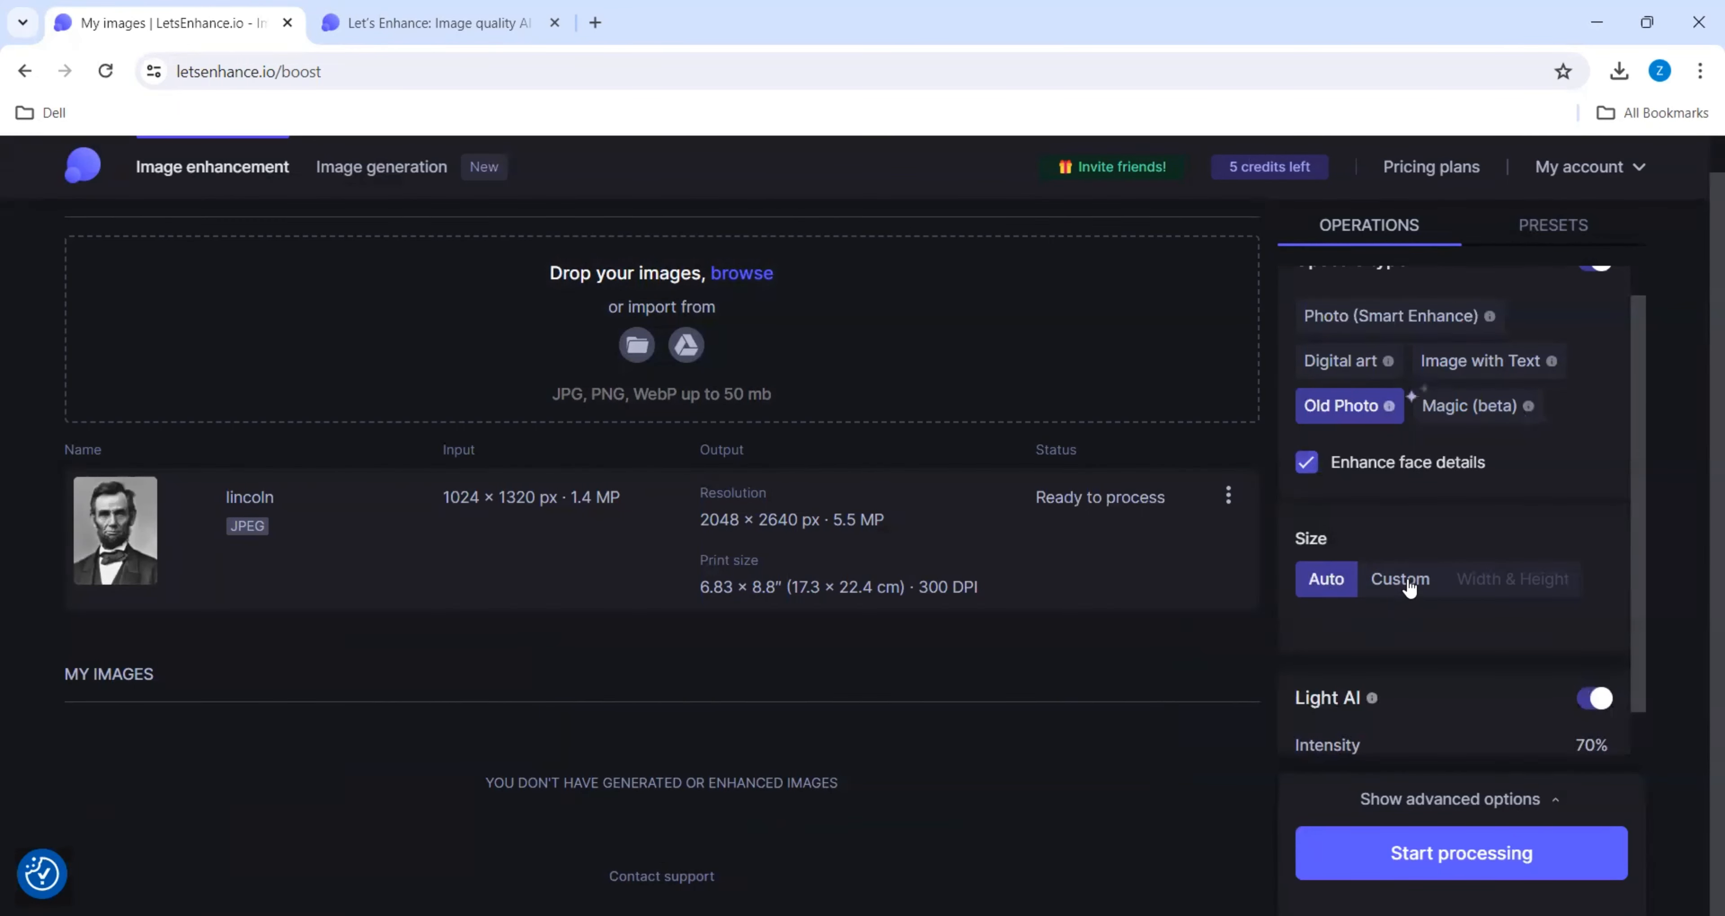
{"action": "left_click", "coordinate": [1401, 584]}
{"action": "left_click", "coordinate": [1325, 581]}
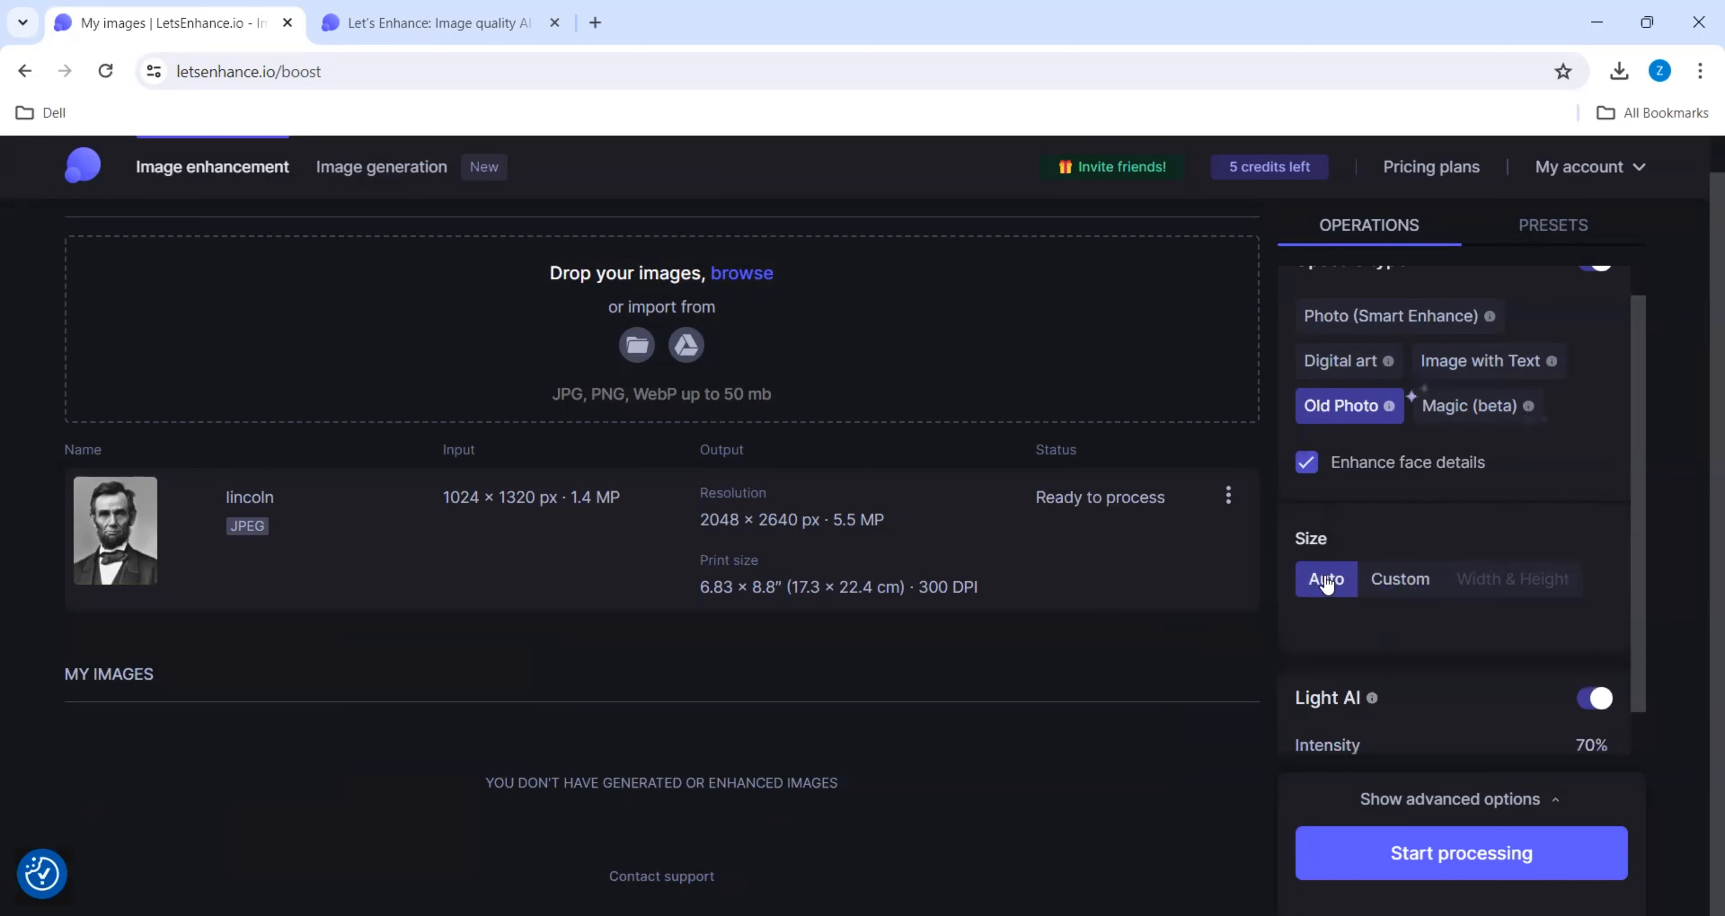
{"action": "scroll", "coordinate": [1326, 582], "scroll_direction": "down", "scroll_amount": 1}
{"action": "left_click_drag", "start_coordinate": [1514, 718], "coordinate": [1546, 720]}
{"action": "left_click", "coordinate": [1457, 860]}
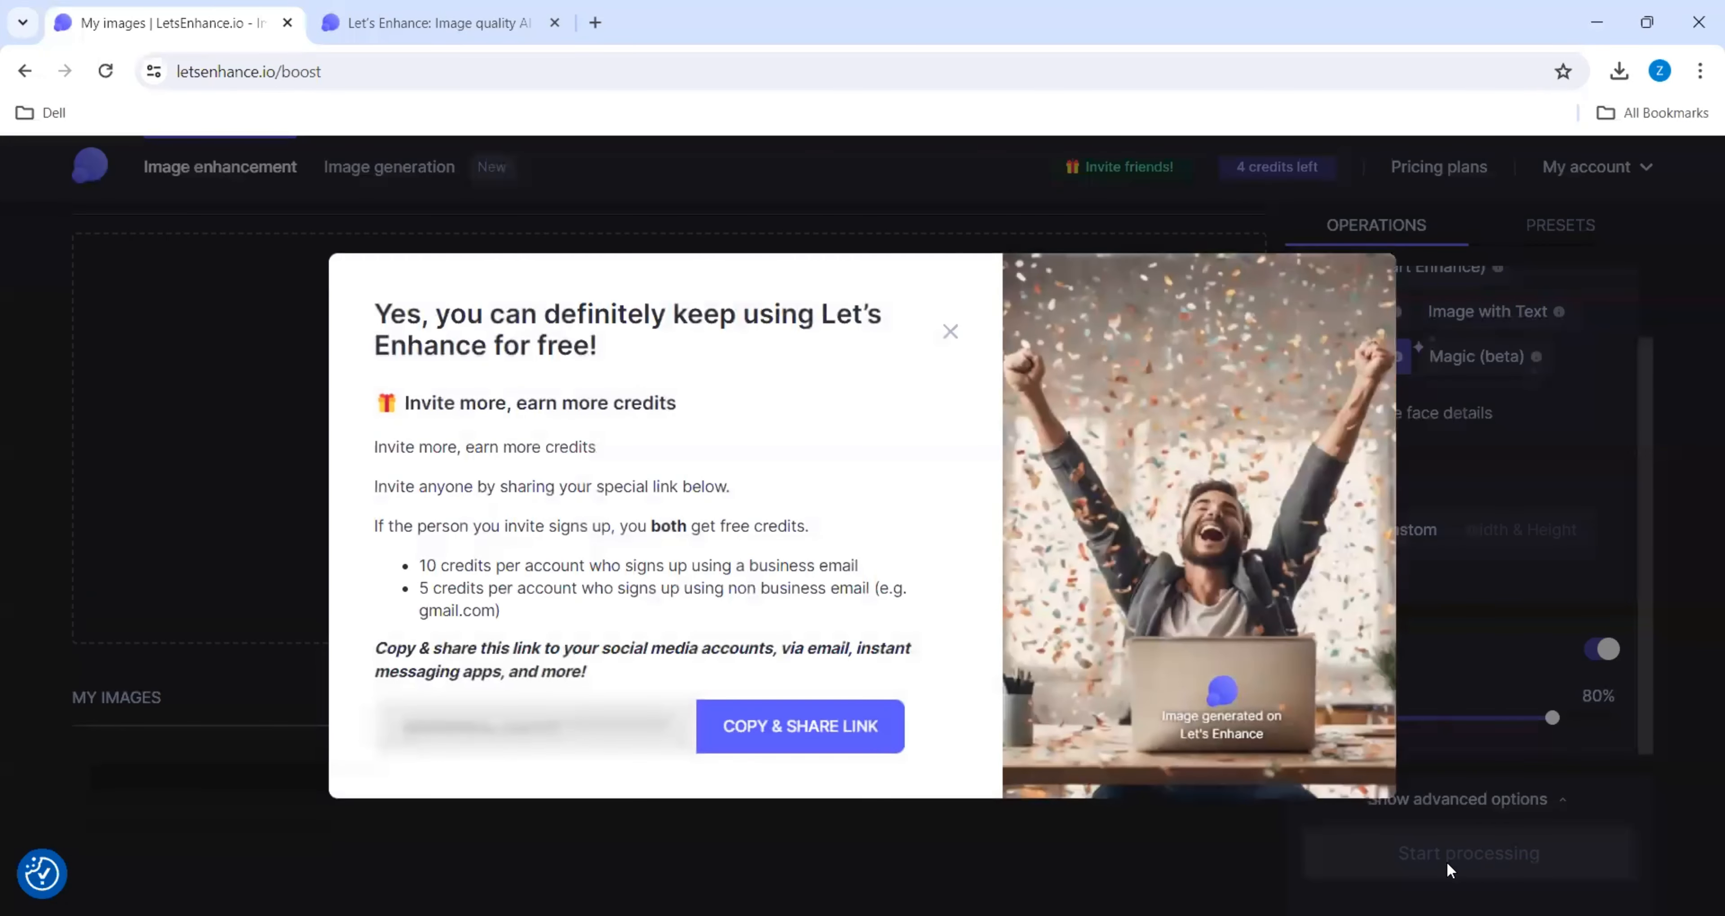
- Copy the invitation link for earning credits and dismiss the invitation offer
{"action": "left_click", "coordinate": [747, 737]}
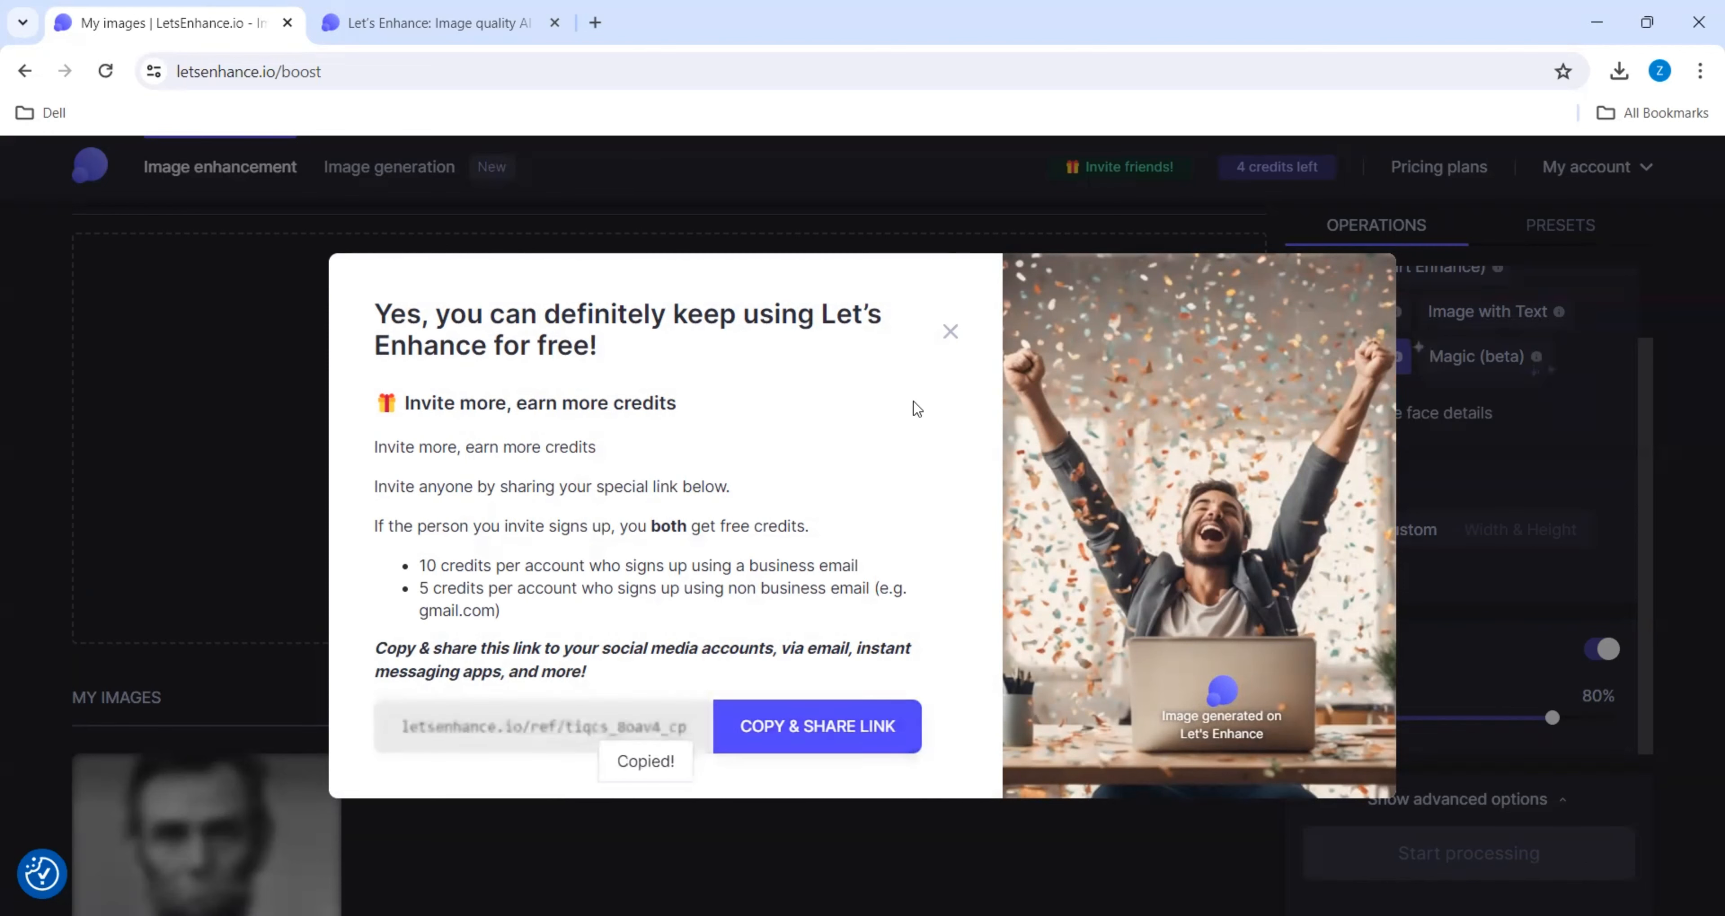
{"action": "left_click", "coordinate": [950, 331]}
- Inspect the enhanced lincoln image in the enlarged before-and-after comparison and bring up its download without saving it
{"action": "scroll", "coordinate": [787, 613], "scroll_direction": "down", "scroll_amount": 3}
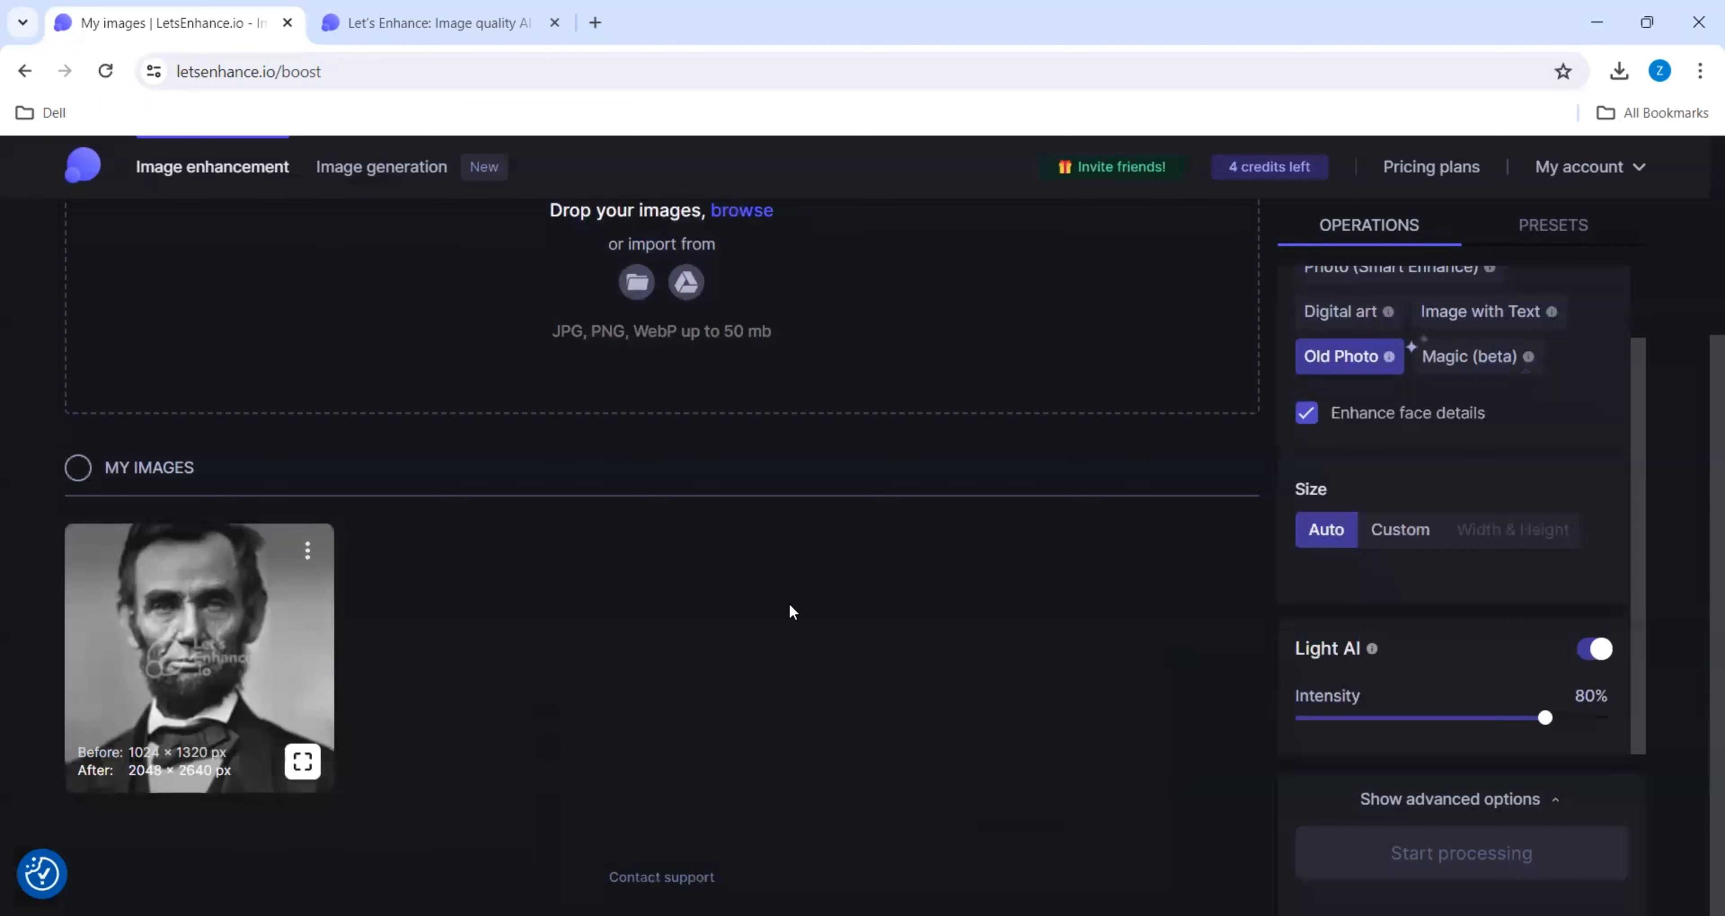
{"action": "mouse_move", "coordinate": [149, 764]}
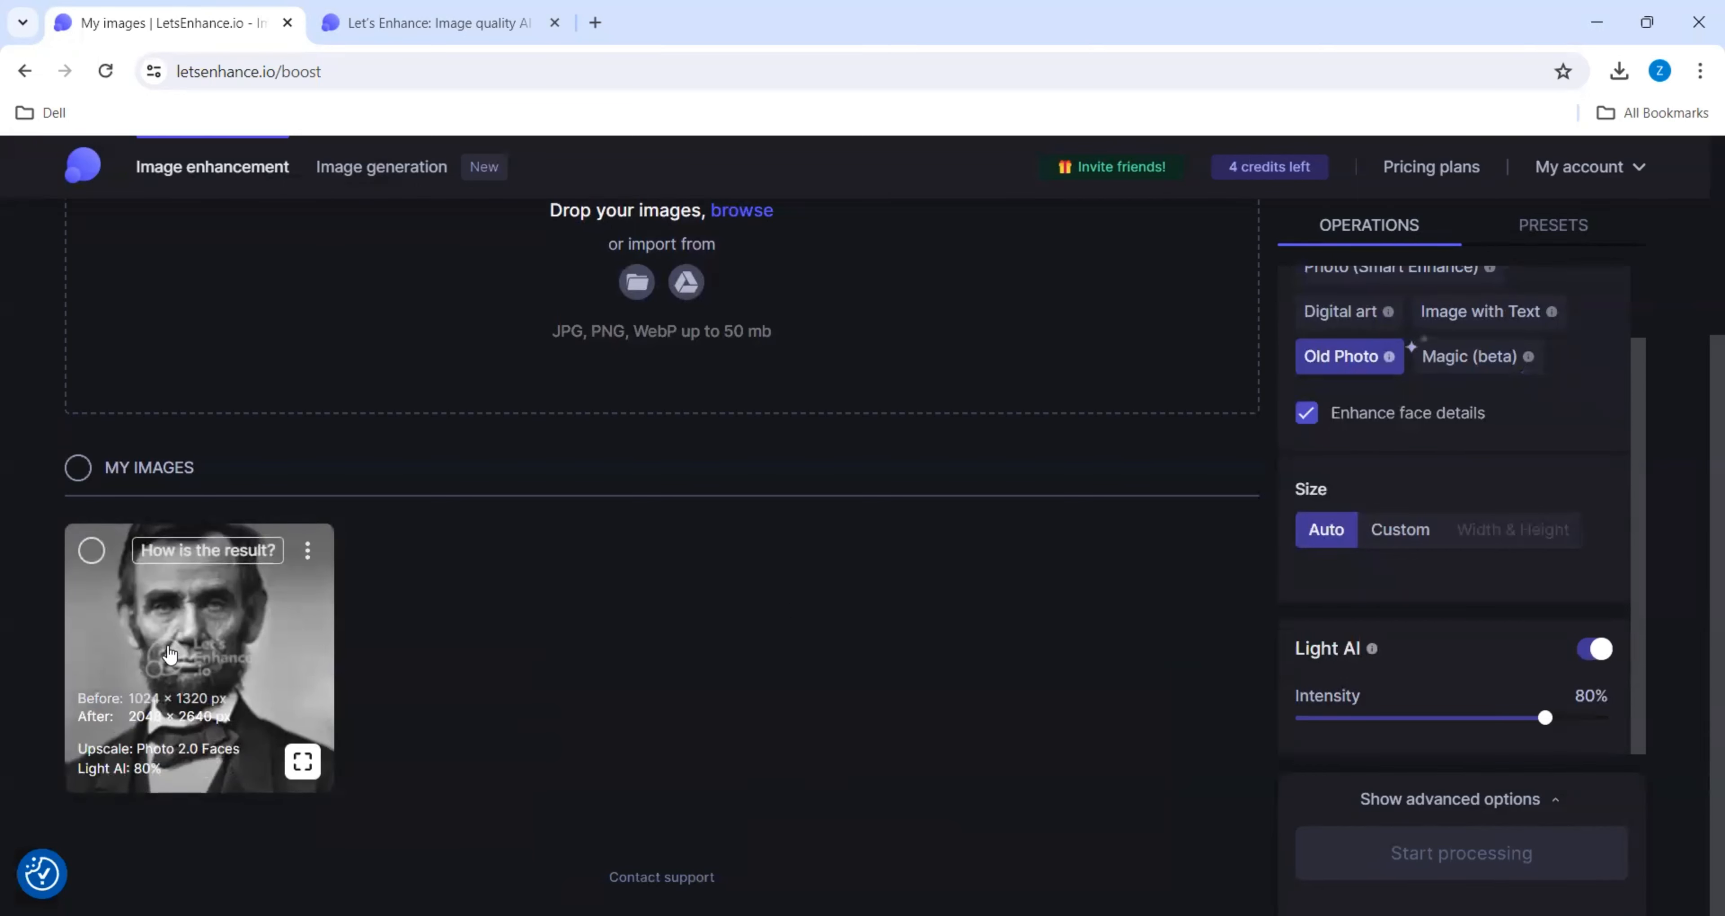
{"action": "left_click", "coordinate": [92, 550]}
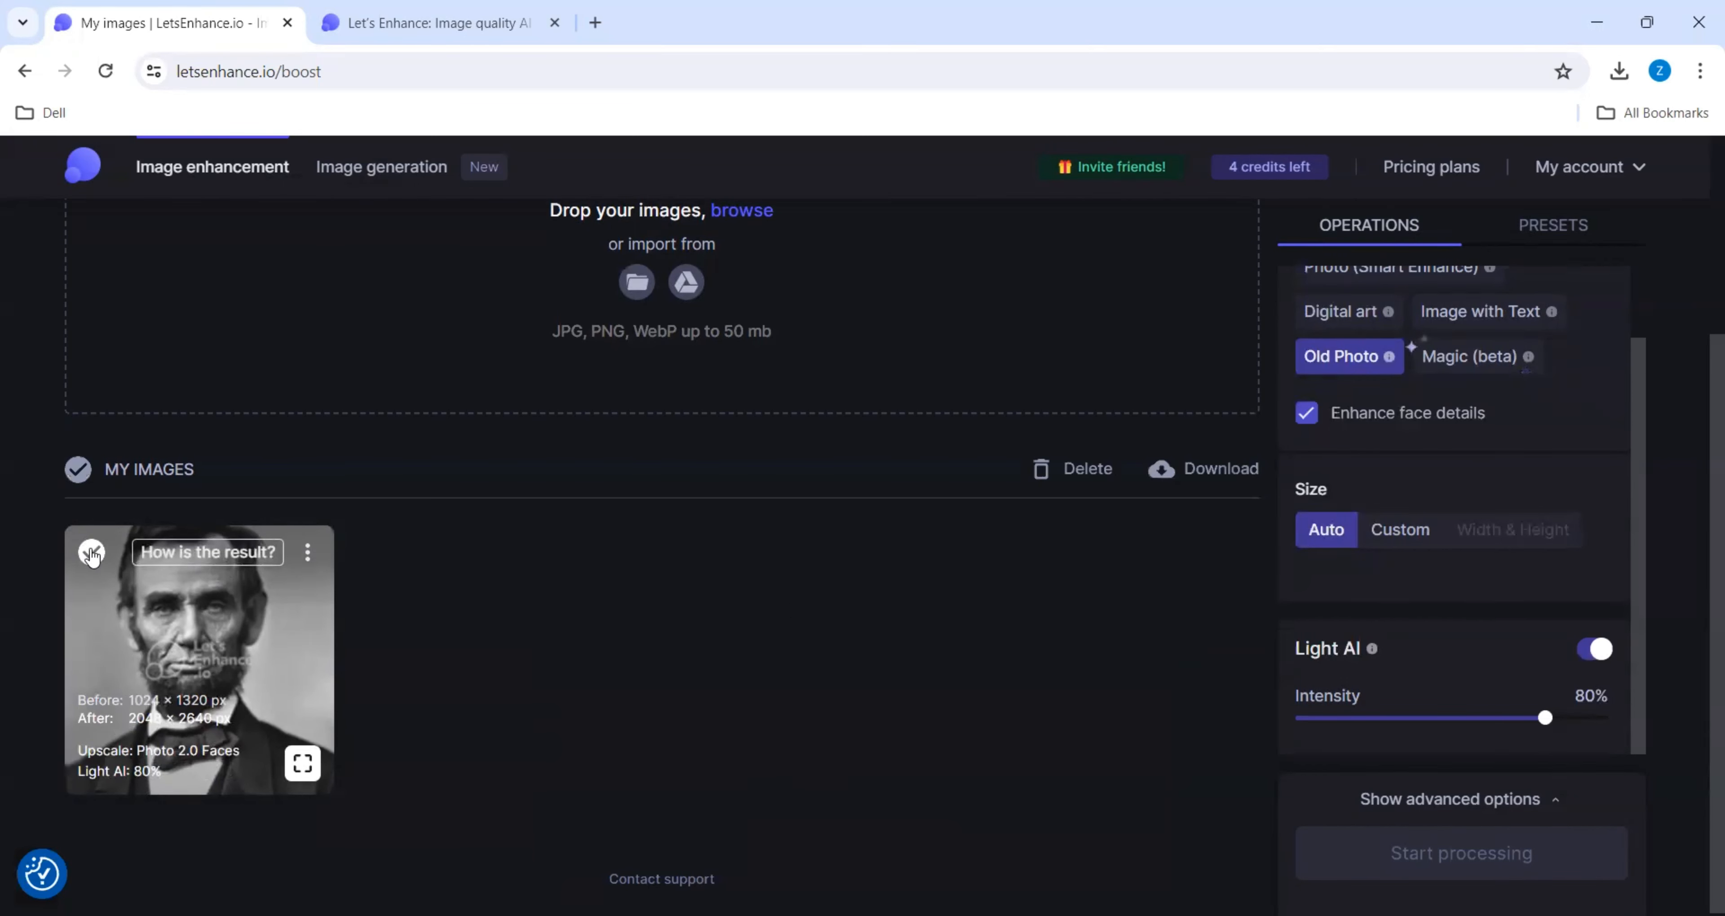
{"action": "left_click", "coordinate": [236, 657]}
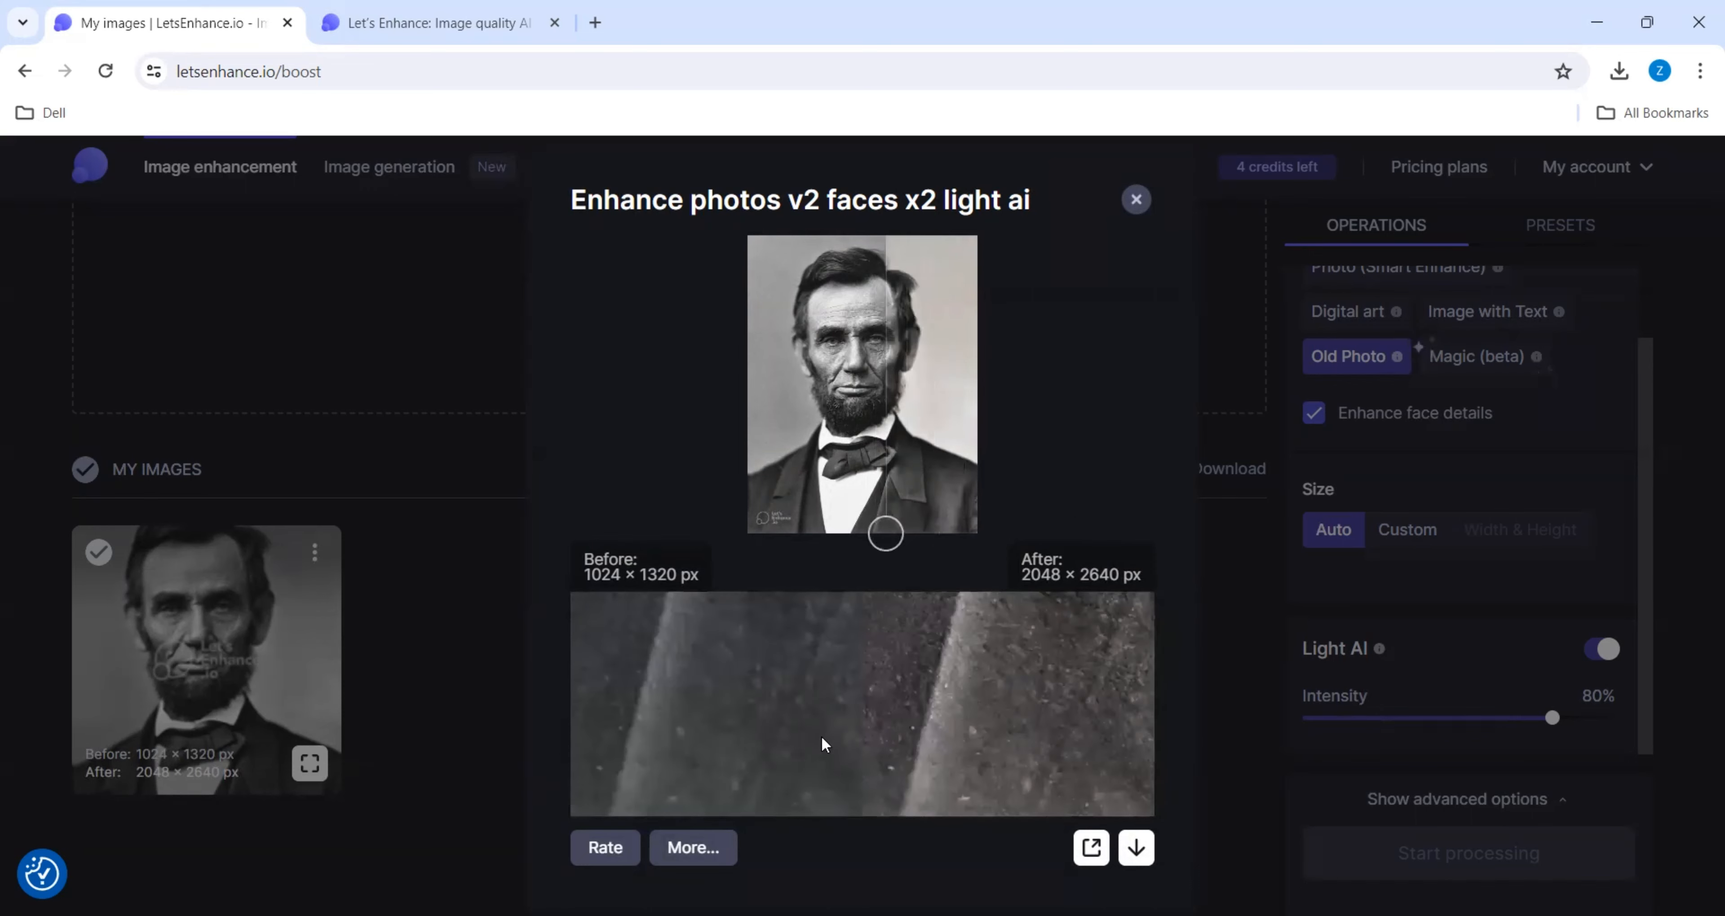
{"action": "left_click", "coordinate": [1135, 848]}
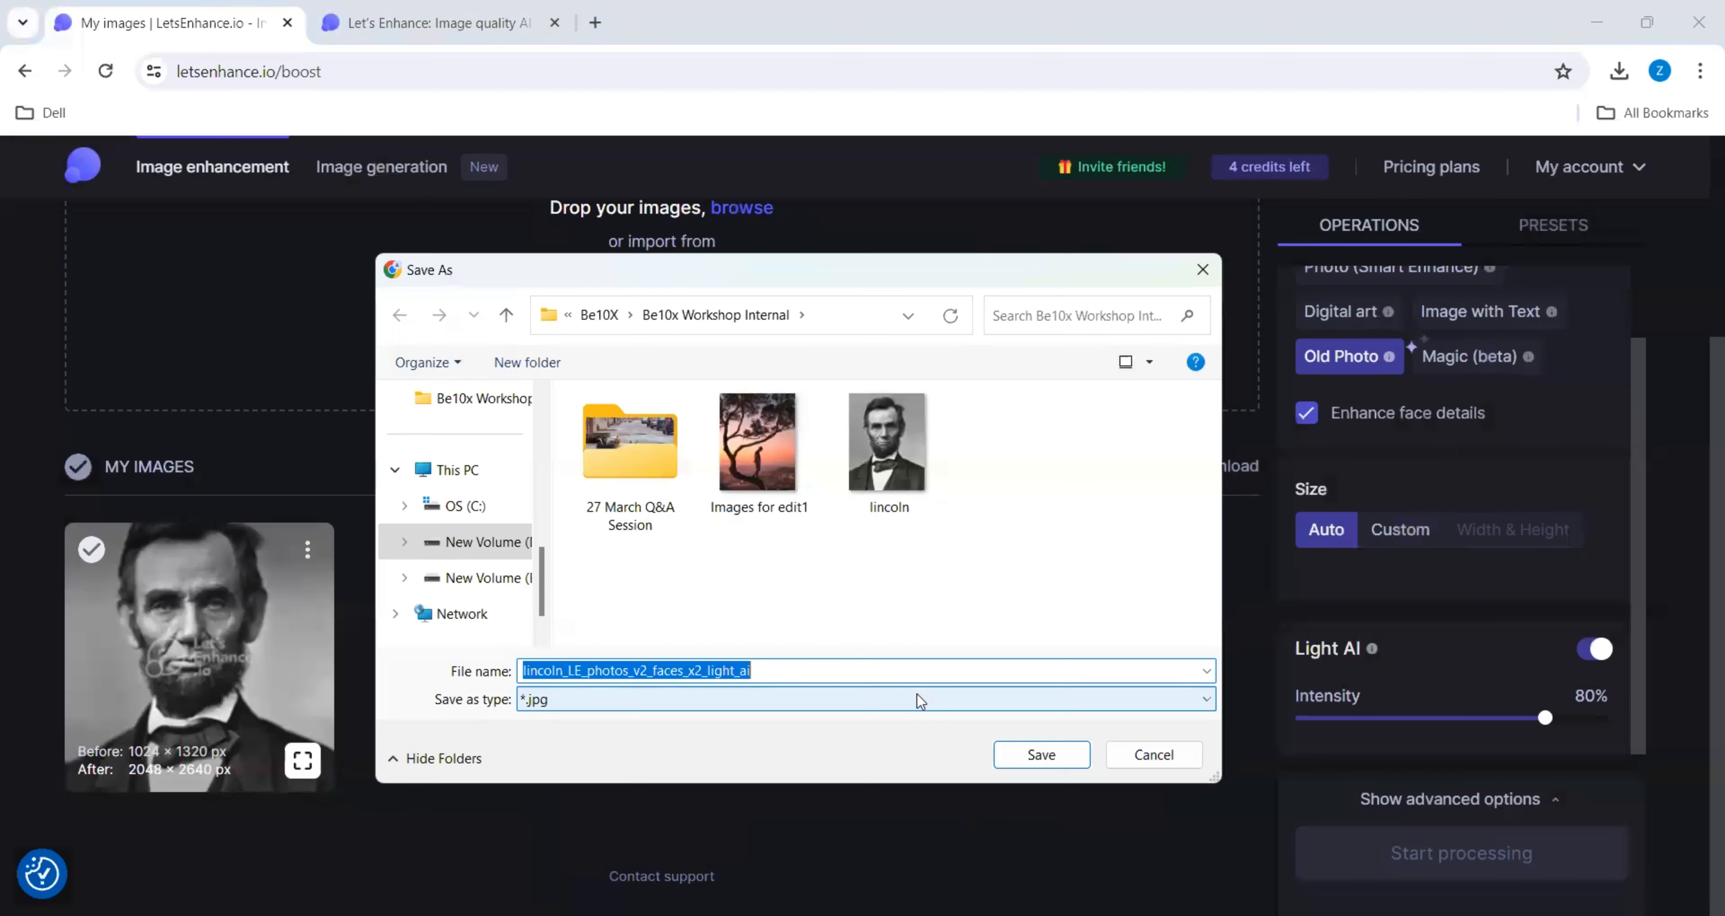
{"action": "left_click", "coordinate": [1197, 264]}
- Switch to the Image generation page and reload it
{"action": "scroll", "coordinate": [743, 677], "scroll_direction": "up", "scroll_amount": 4}
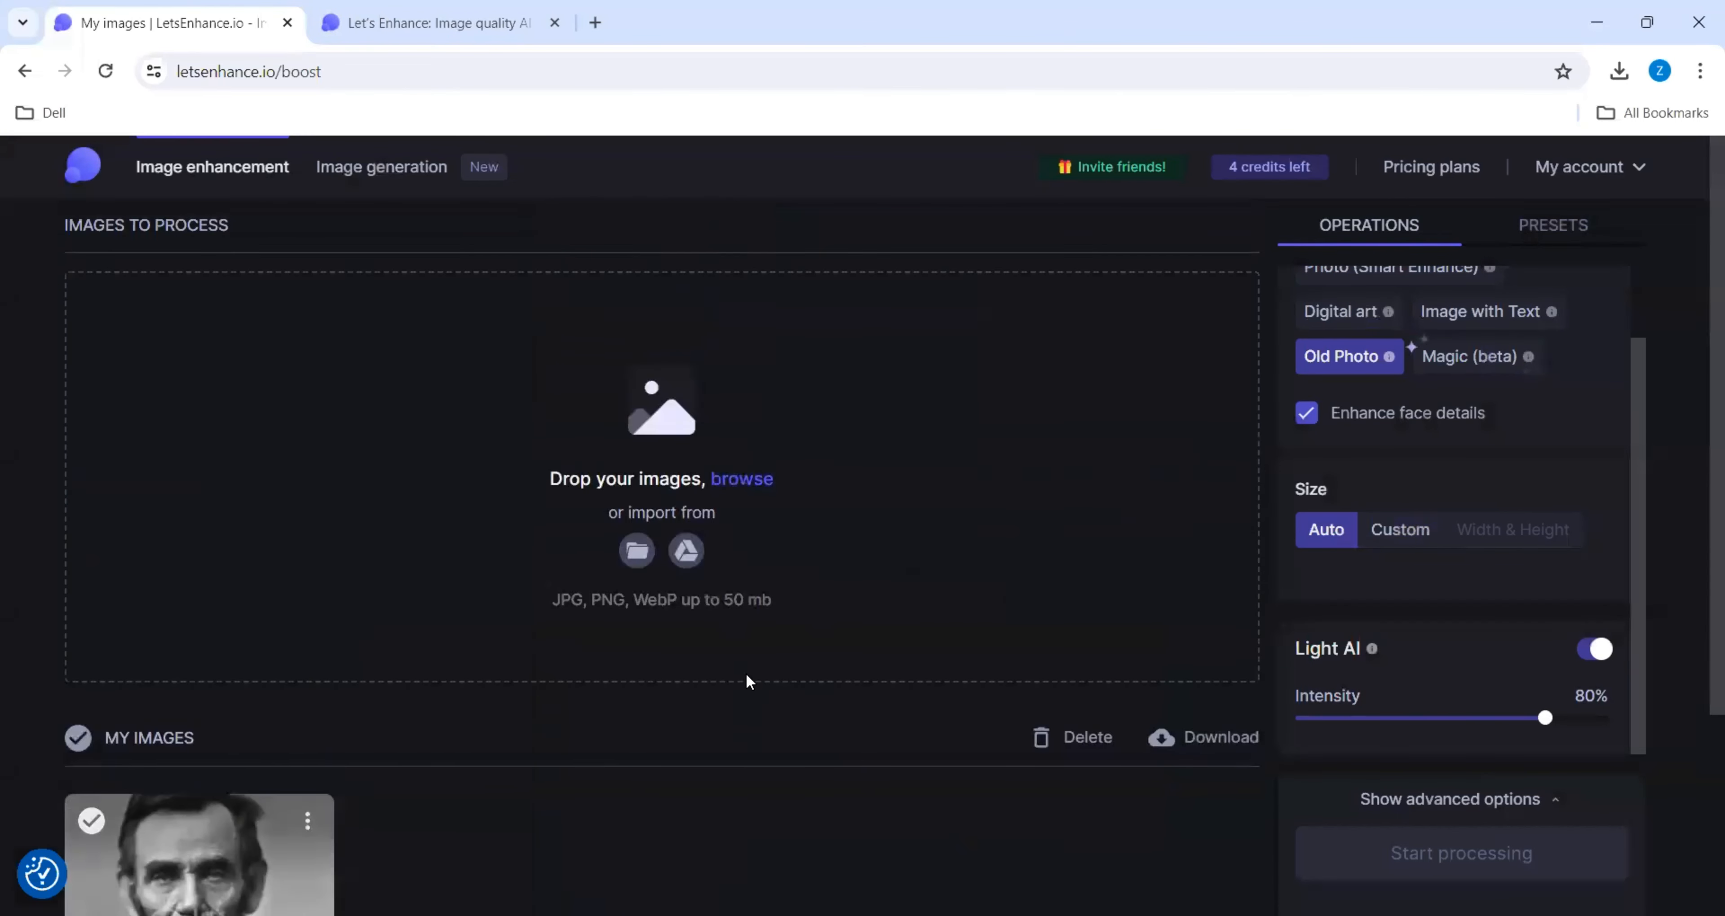
{"action": "left_click", "coordinate": [381, 169]}
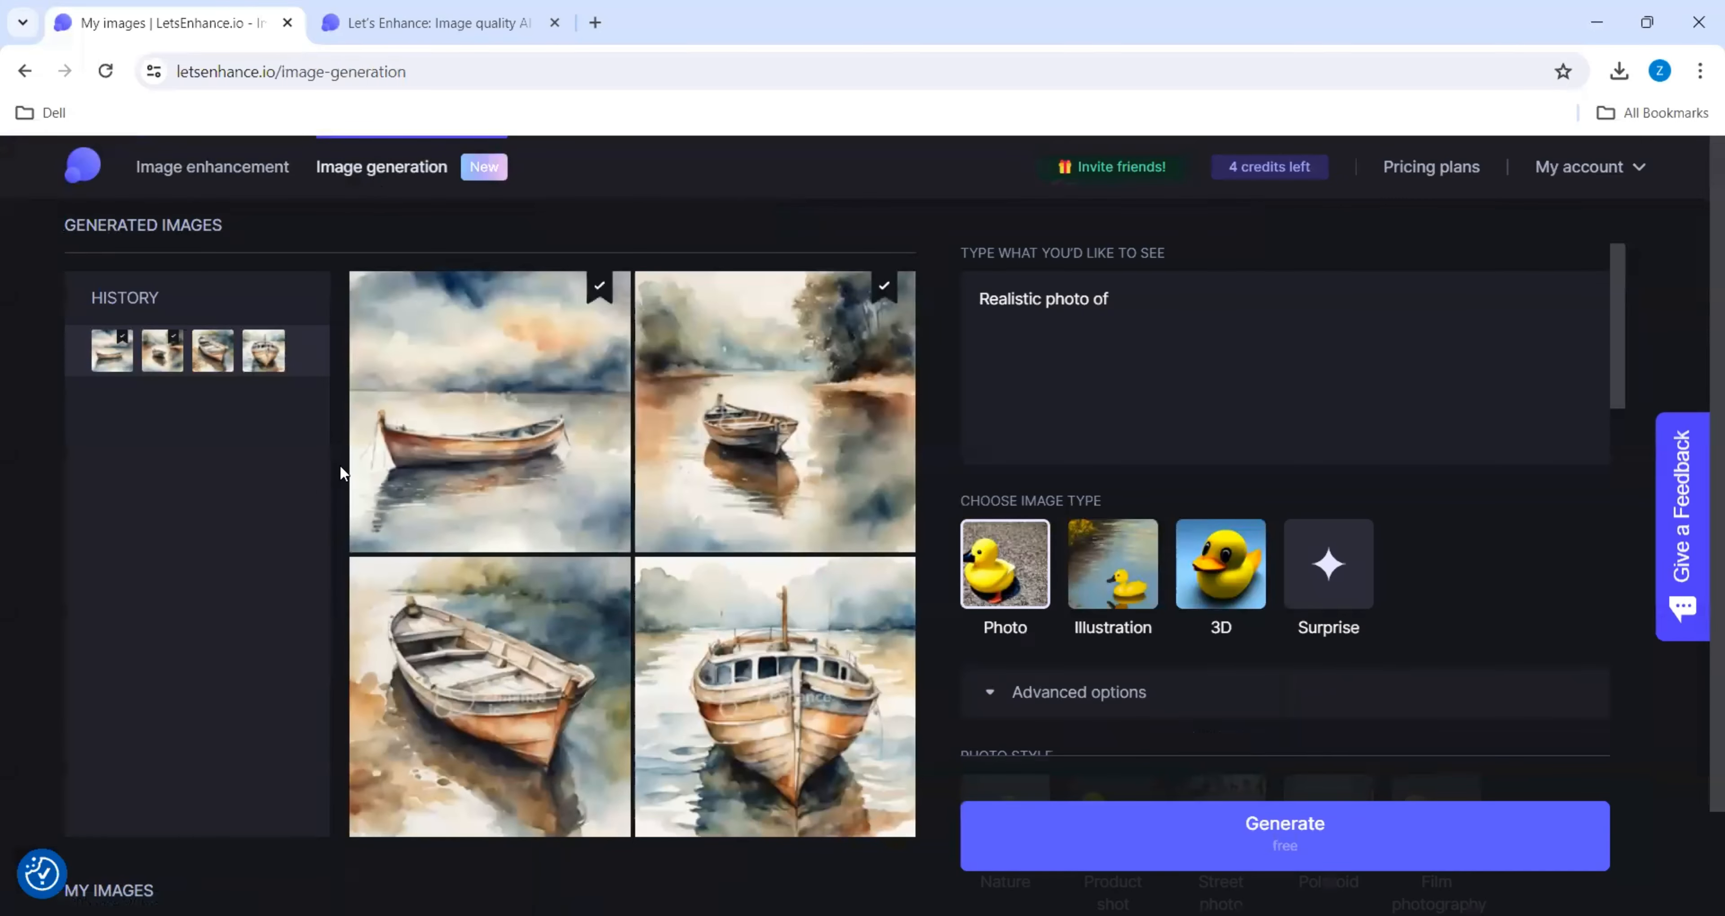
{"action": "left_click", "coordinate": [104, 71]}
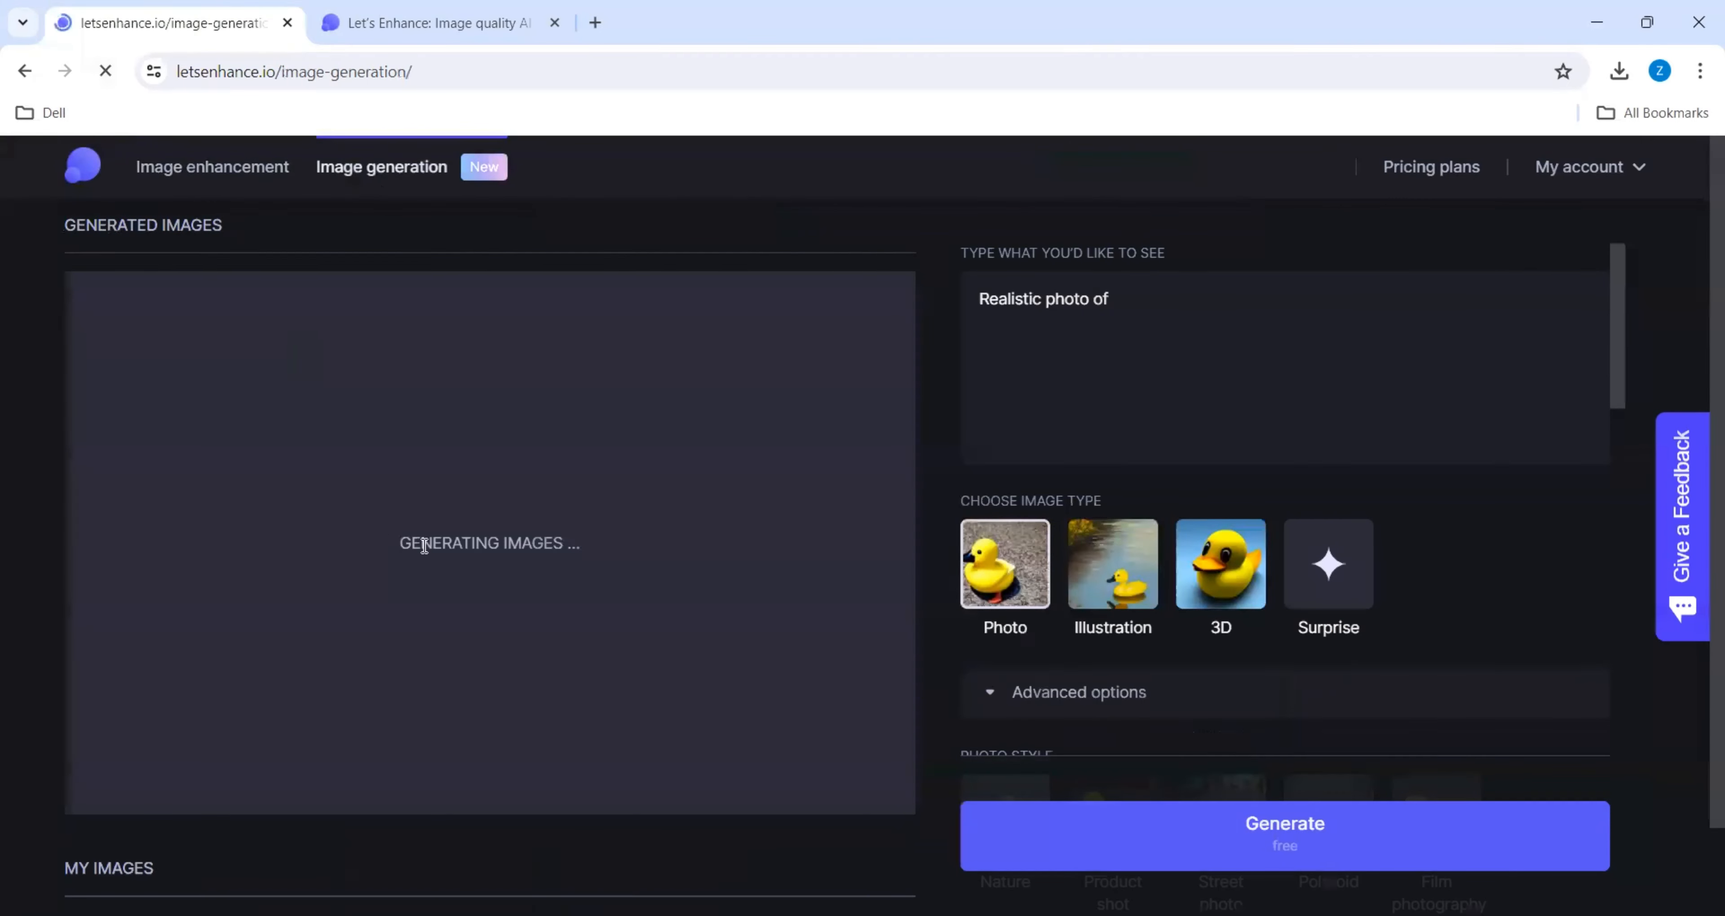
- Replace the image prompt with "Realistic image of a beautiful peacock"
{"action": "left_click", "coordinate": [1055, 405]}
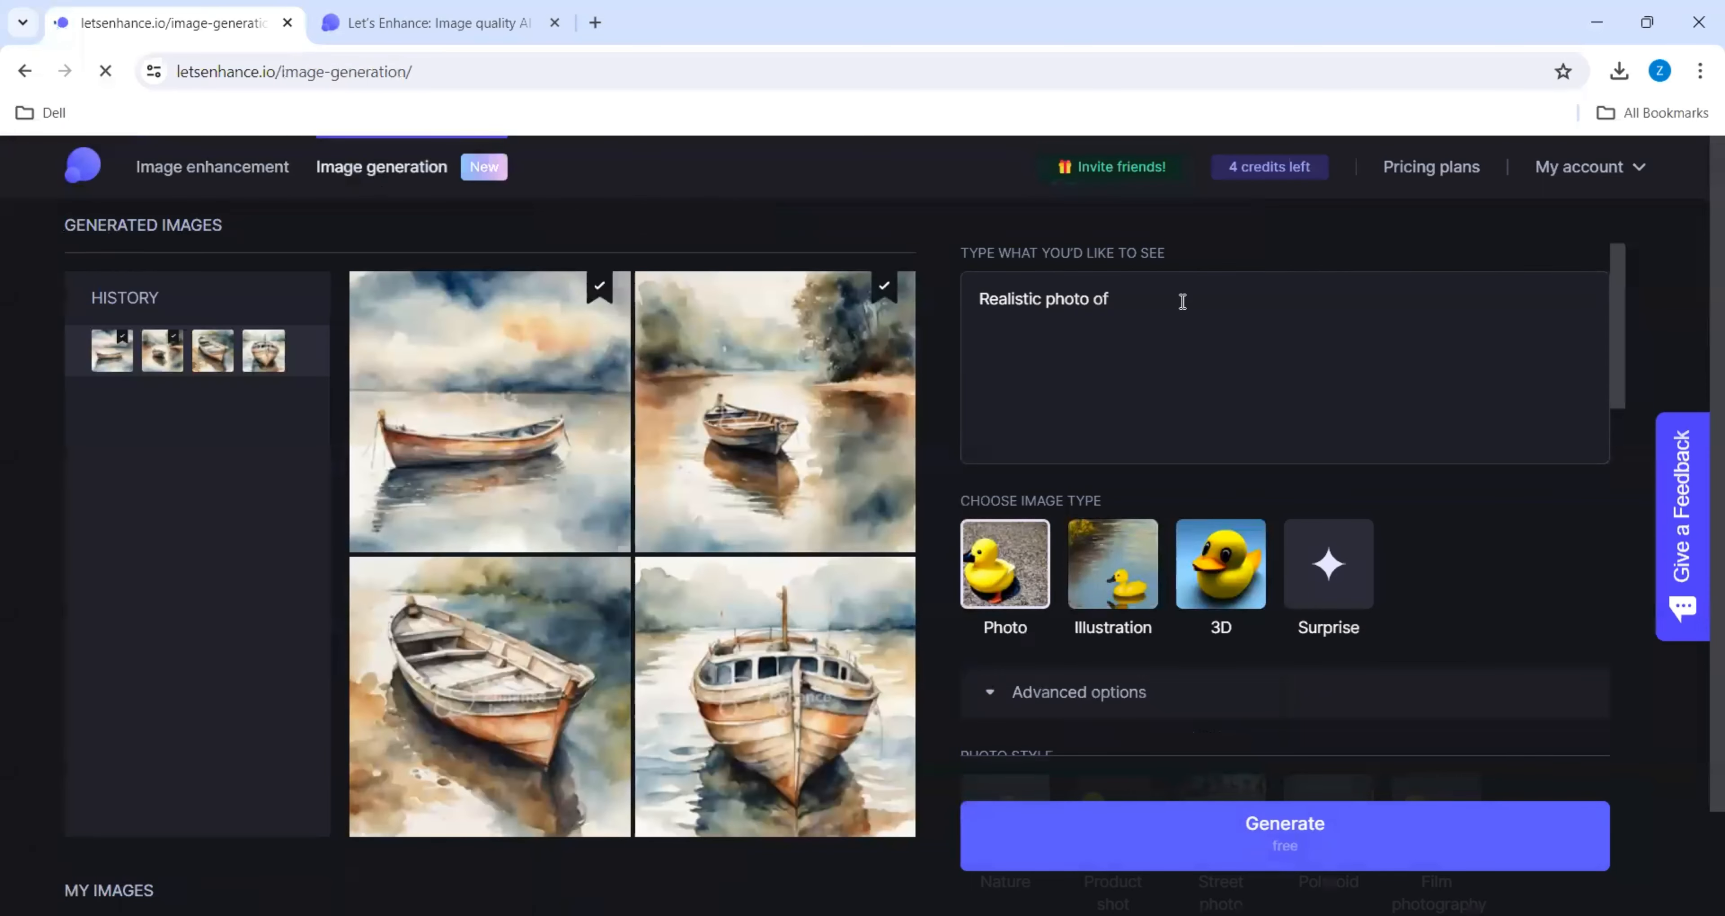
{"action": "key", "text": "BackSpace"}
{"action": "key", "text": "BackSpace"}
{"action": "key", "text": "BackSpace"}
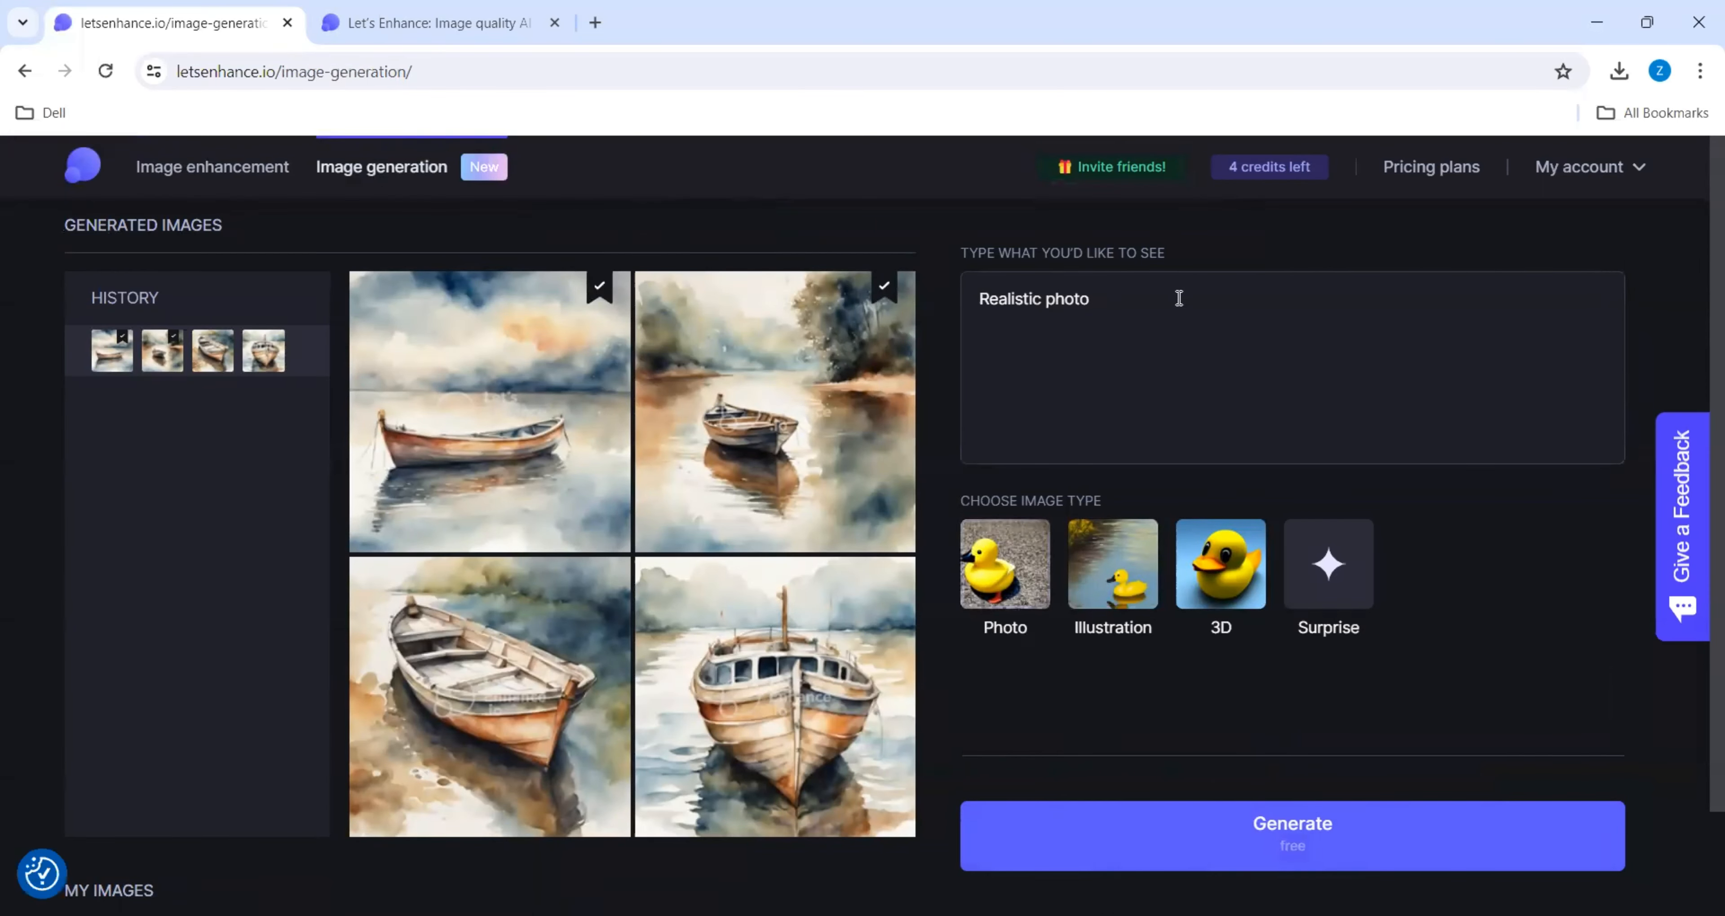
{"action": "key", "text": "BackSpace"}
{"action": "key", "text": "BackSpace"}
{"action": "key", "text": "BackSpace"}
{"action": "key", "text": "BackSpace"}
{"action": "key", "text": "BackSpace"}
{"action": "key", "text": "BackSpace"}
{"action": "key", "text": "BackSpace"}
{"action": "key", "text": "BackSpace"}
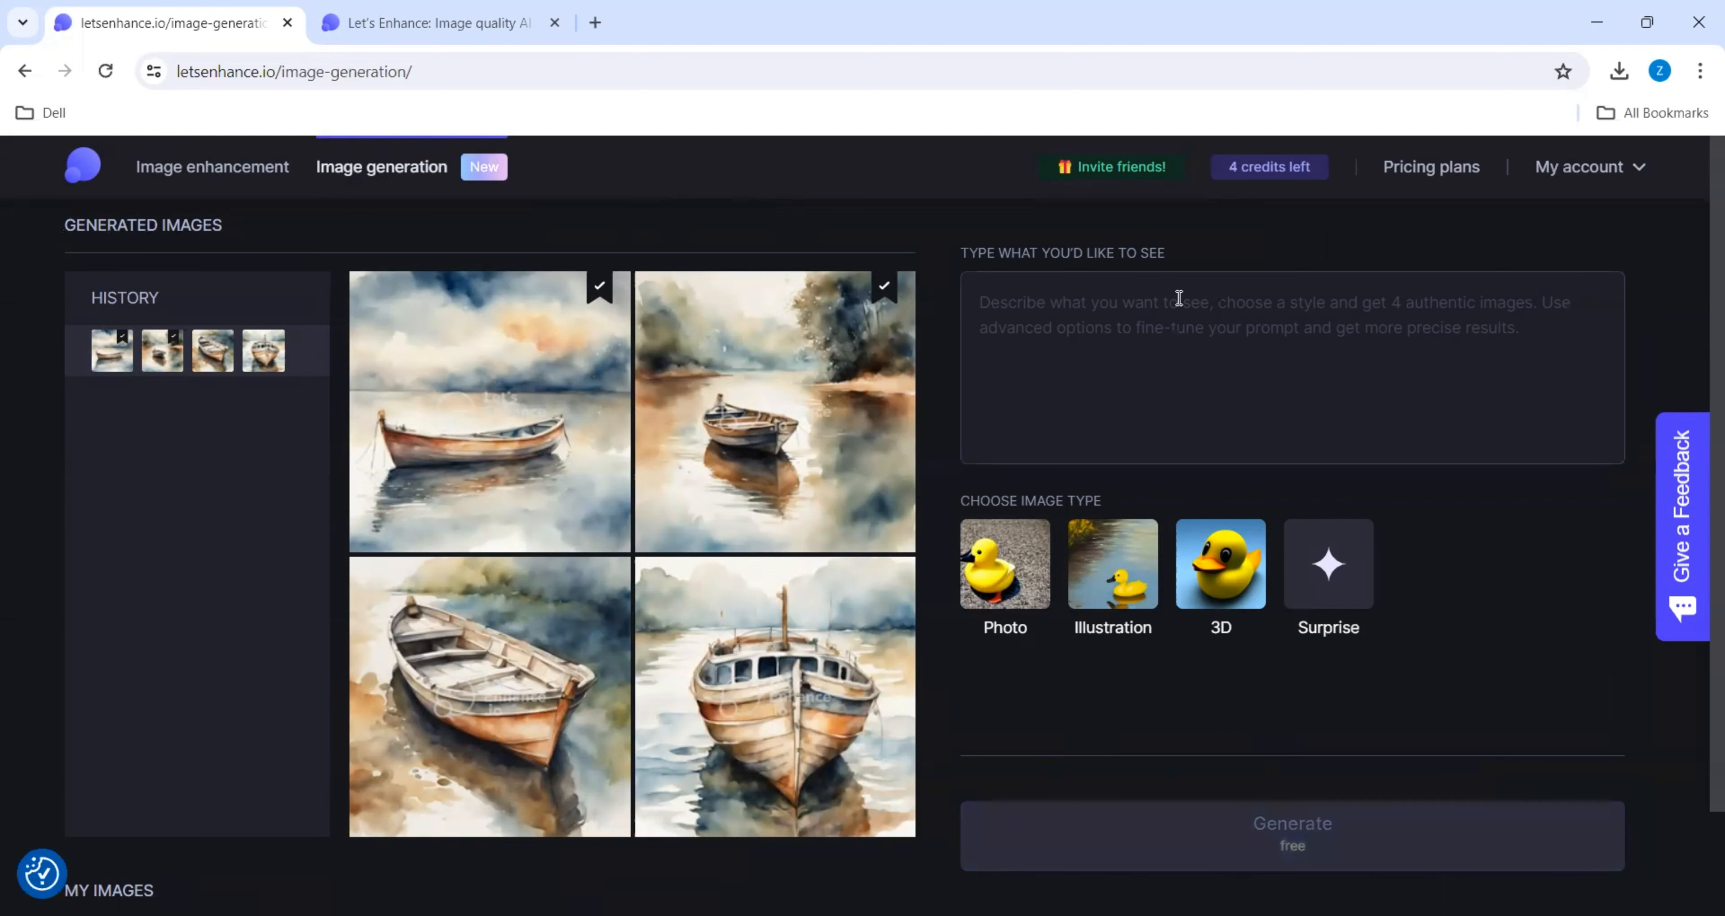
{"action": "type", "text": "Realis"}
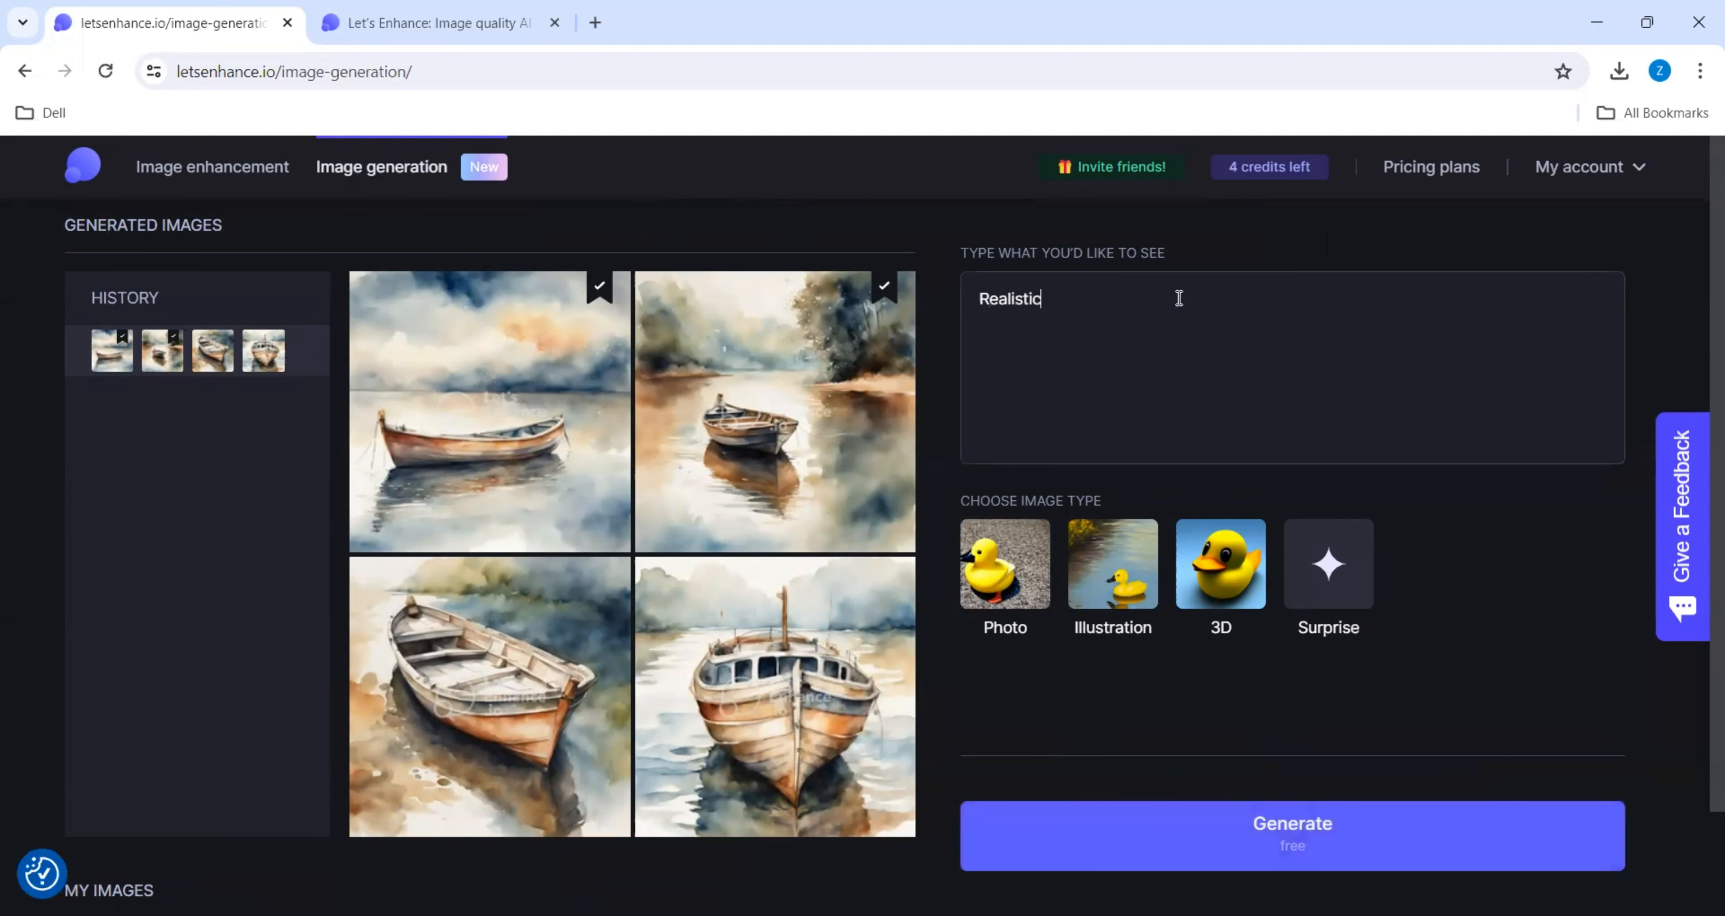
{"action": "type", "text": "tic image of a beautiful"}
{"action": "type", "text": "peacock"}
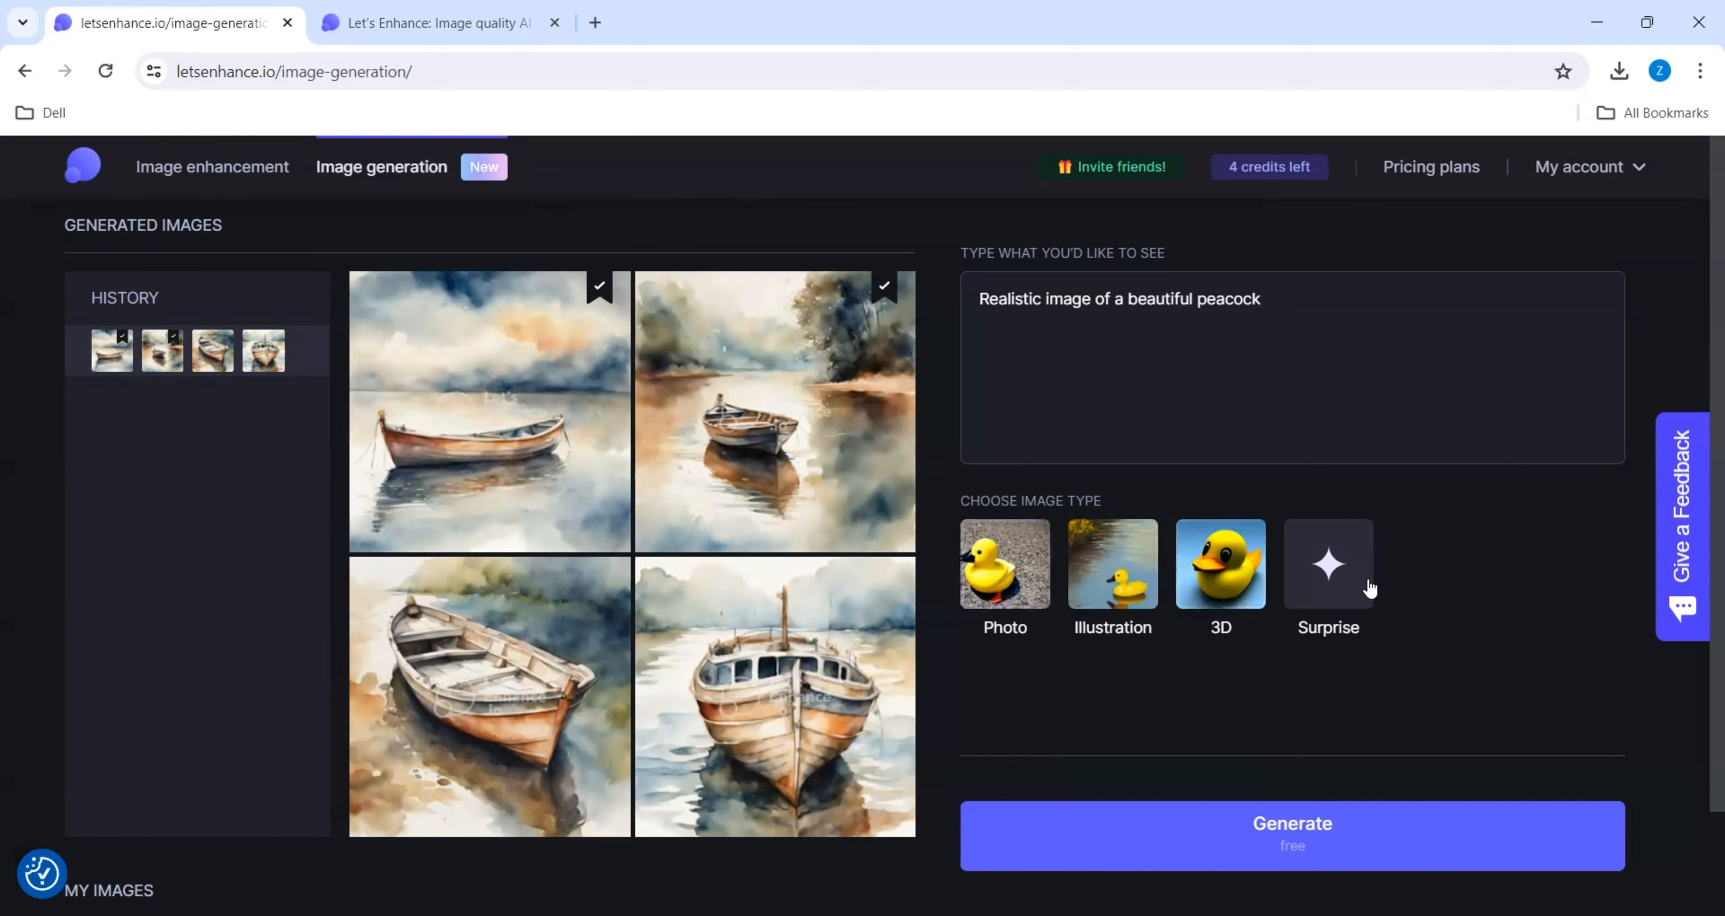
- Choose Illustration as the image type and Realistic digital art as the illustration style
{"action": "left_click", "coordinate": [1127, 587]}
{"action": "scroll", "coordinate": [1127, 586], "scroll_direction": "down", "scroll_amount": 3}
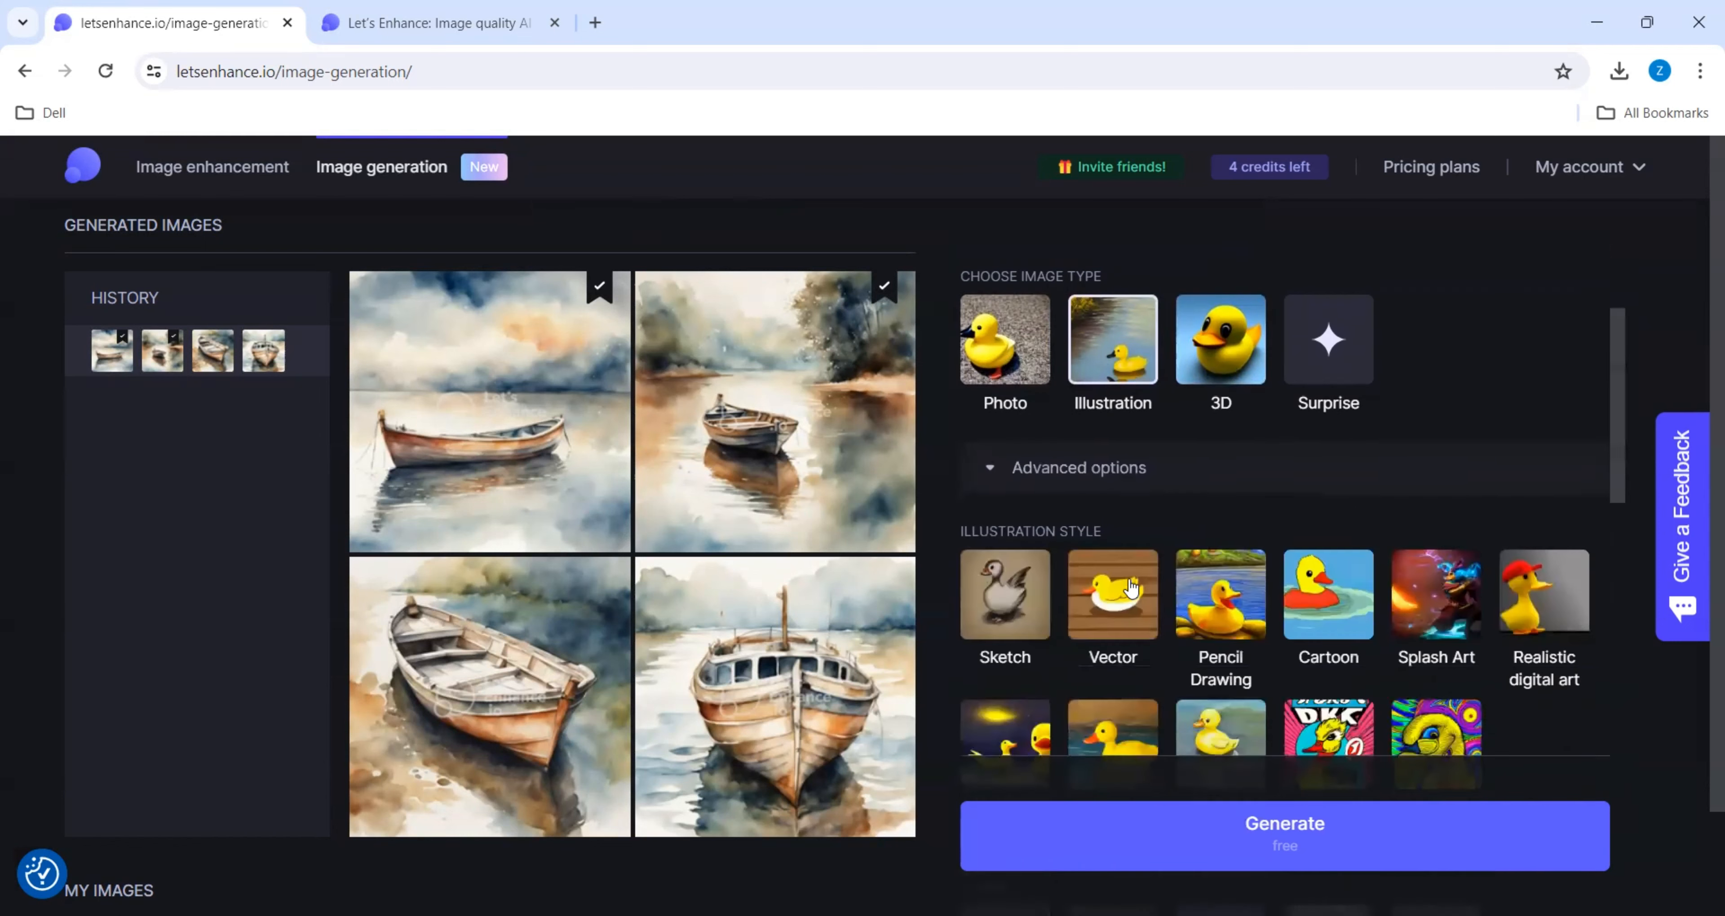
{"action": "scroll", "coordinate": [1000, 483], "scroll_direction": "up", "scroll_amount": 3}
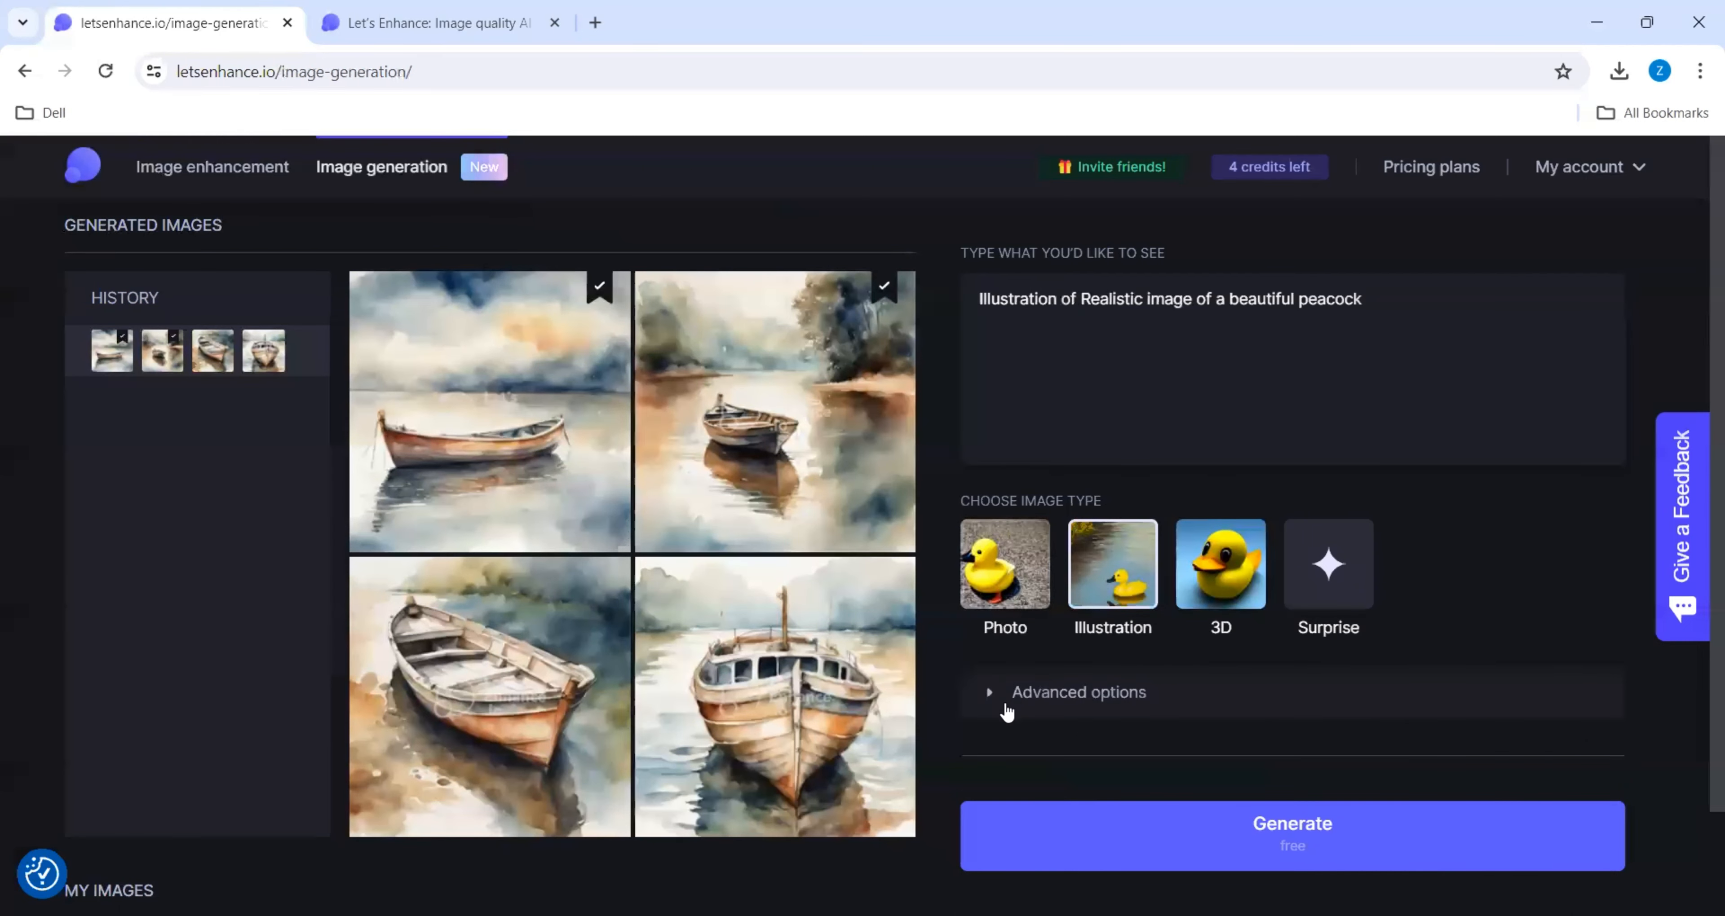
{"action": "scroll", "coordinate": [1122, 727], "scroll_direction": "down", "scroll_amount": 4}
{"action": "scroll", "coordinate": [1131, 606], "scroll_direction": "down", "scroll_amount": 1}
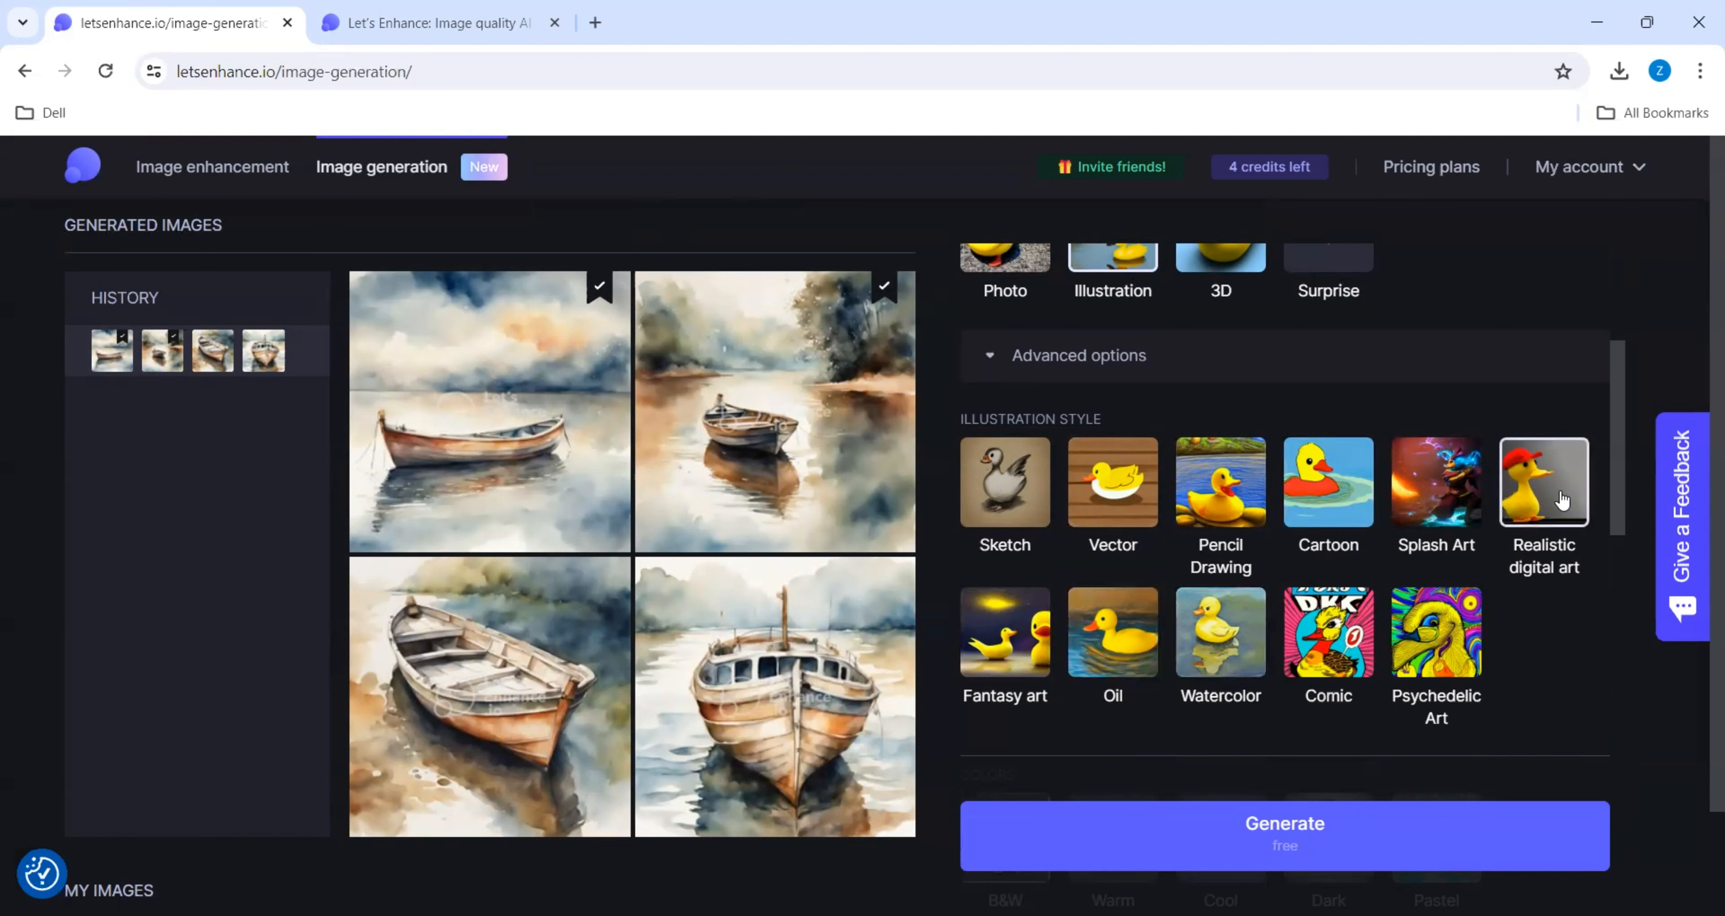
- Choose Warm colors, the Front point of view and the Highly Detailed detail level for the peacock illustration
{"action": "scroll", "coordinate": [1504, 608], "scroll_direction": "down", "scroll_amount": 5}
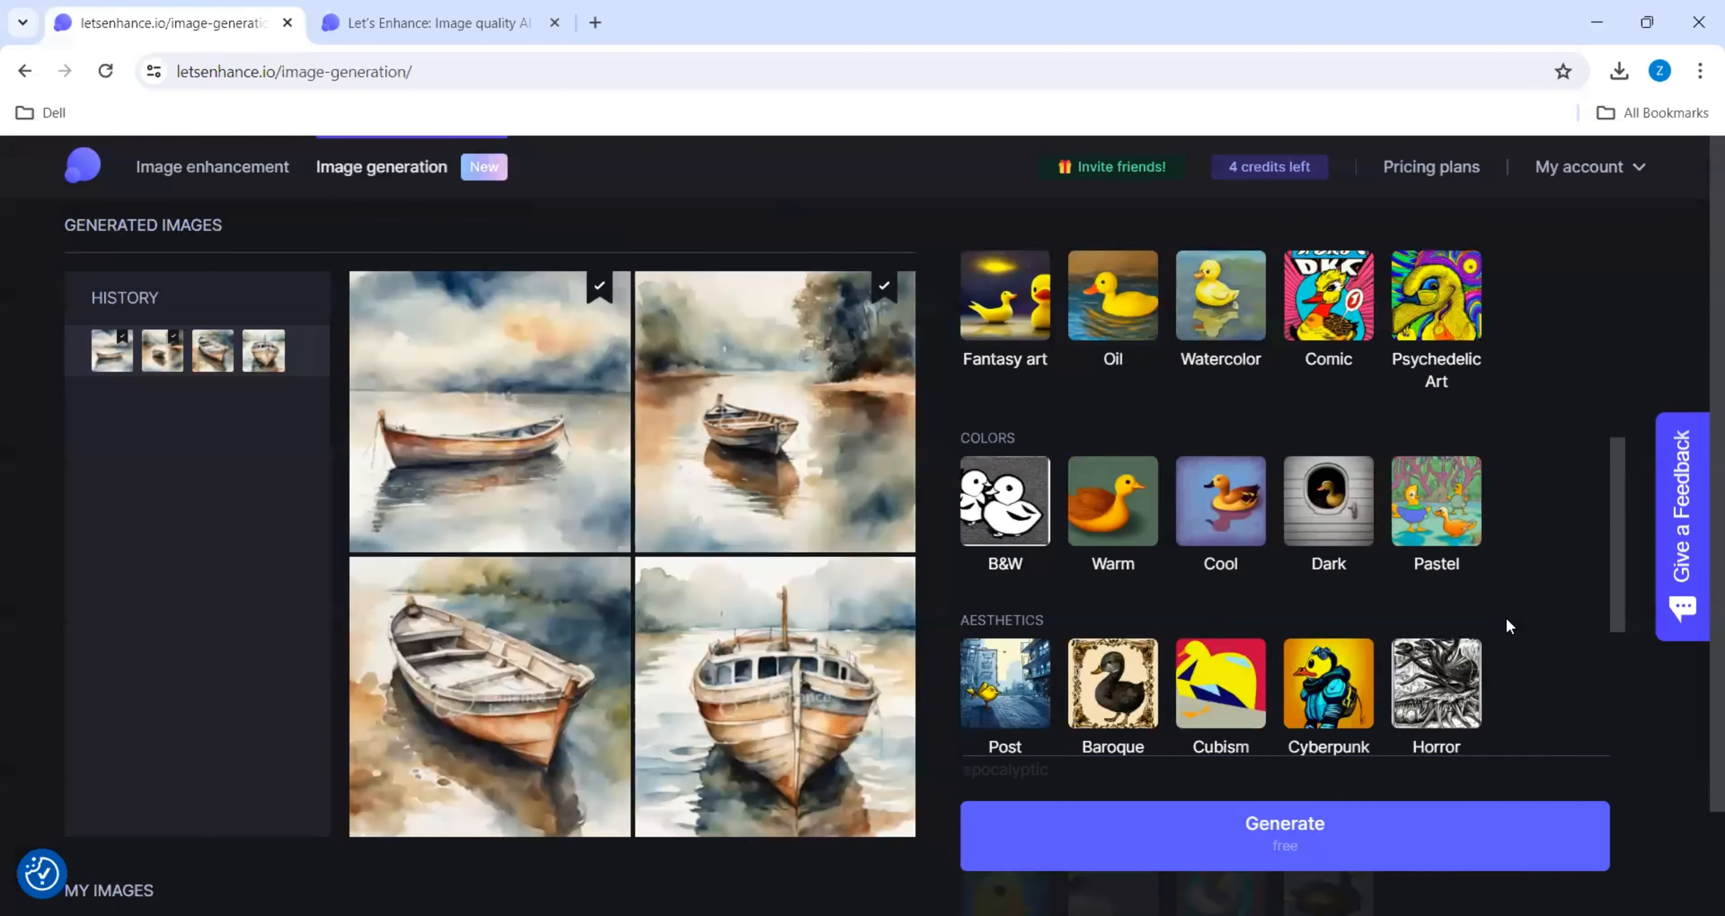
{"action": "scroll", "coordinate": [1506, 619], "scroll_direction": "down", "scroll_amount": 2}
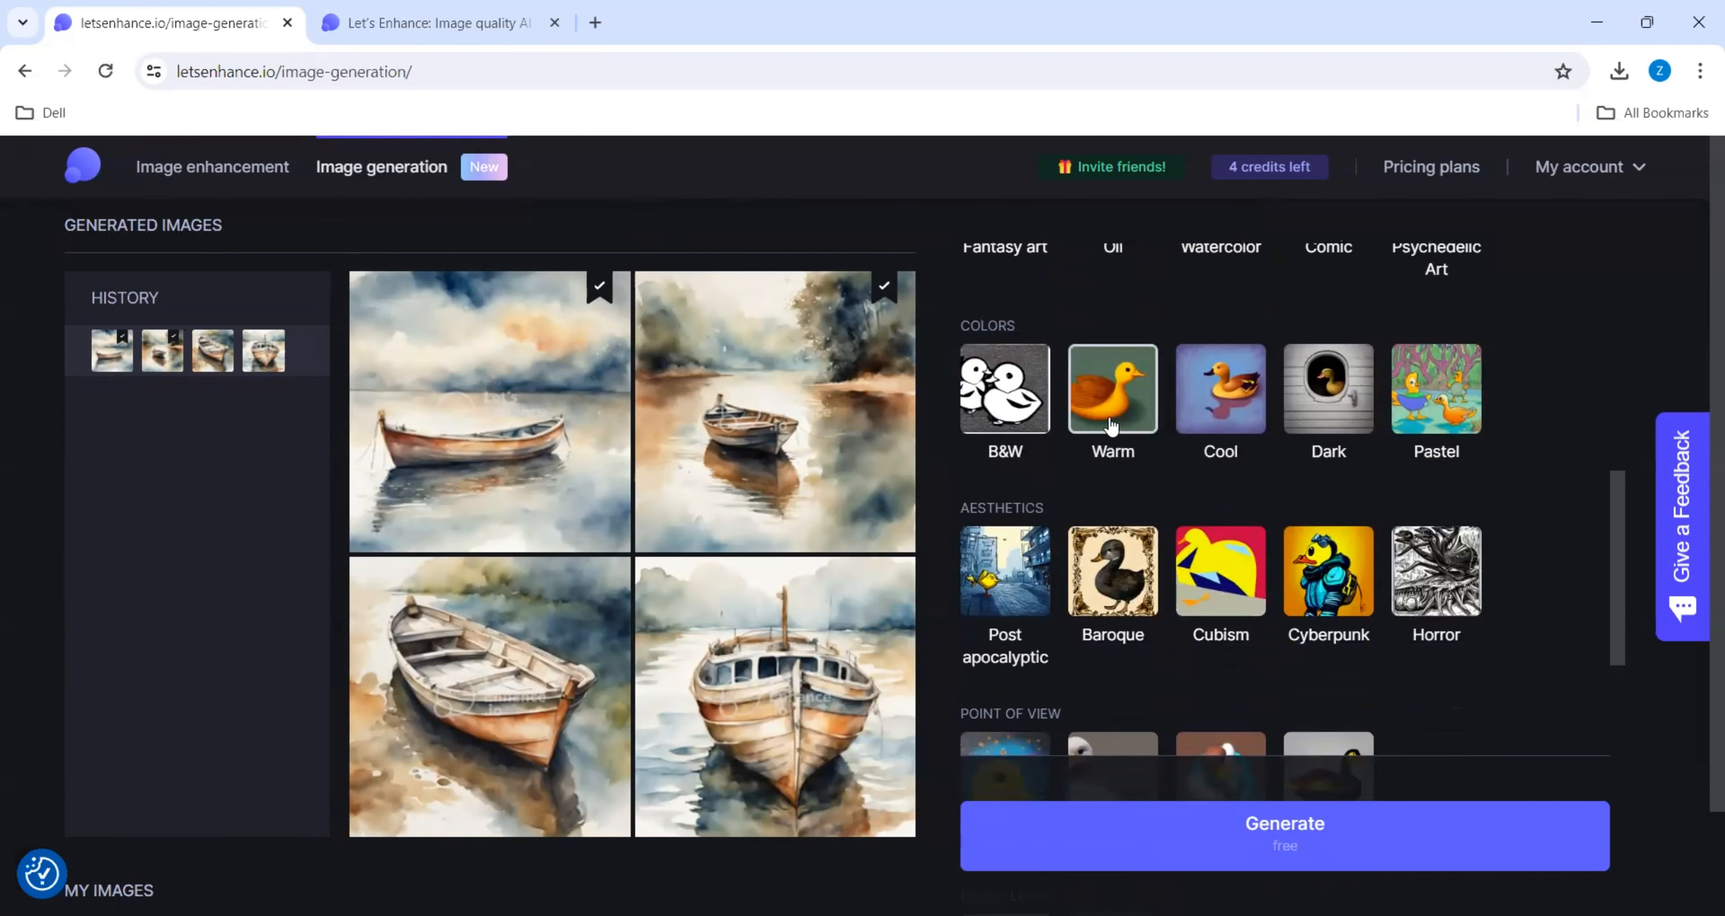
{"action": "left_click", "coordinate": [1107, 405]}
{"action": "scroll", "coordinate": [1381, 660], "scroll_direction": "down", "scroll_amount": 3}
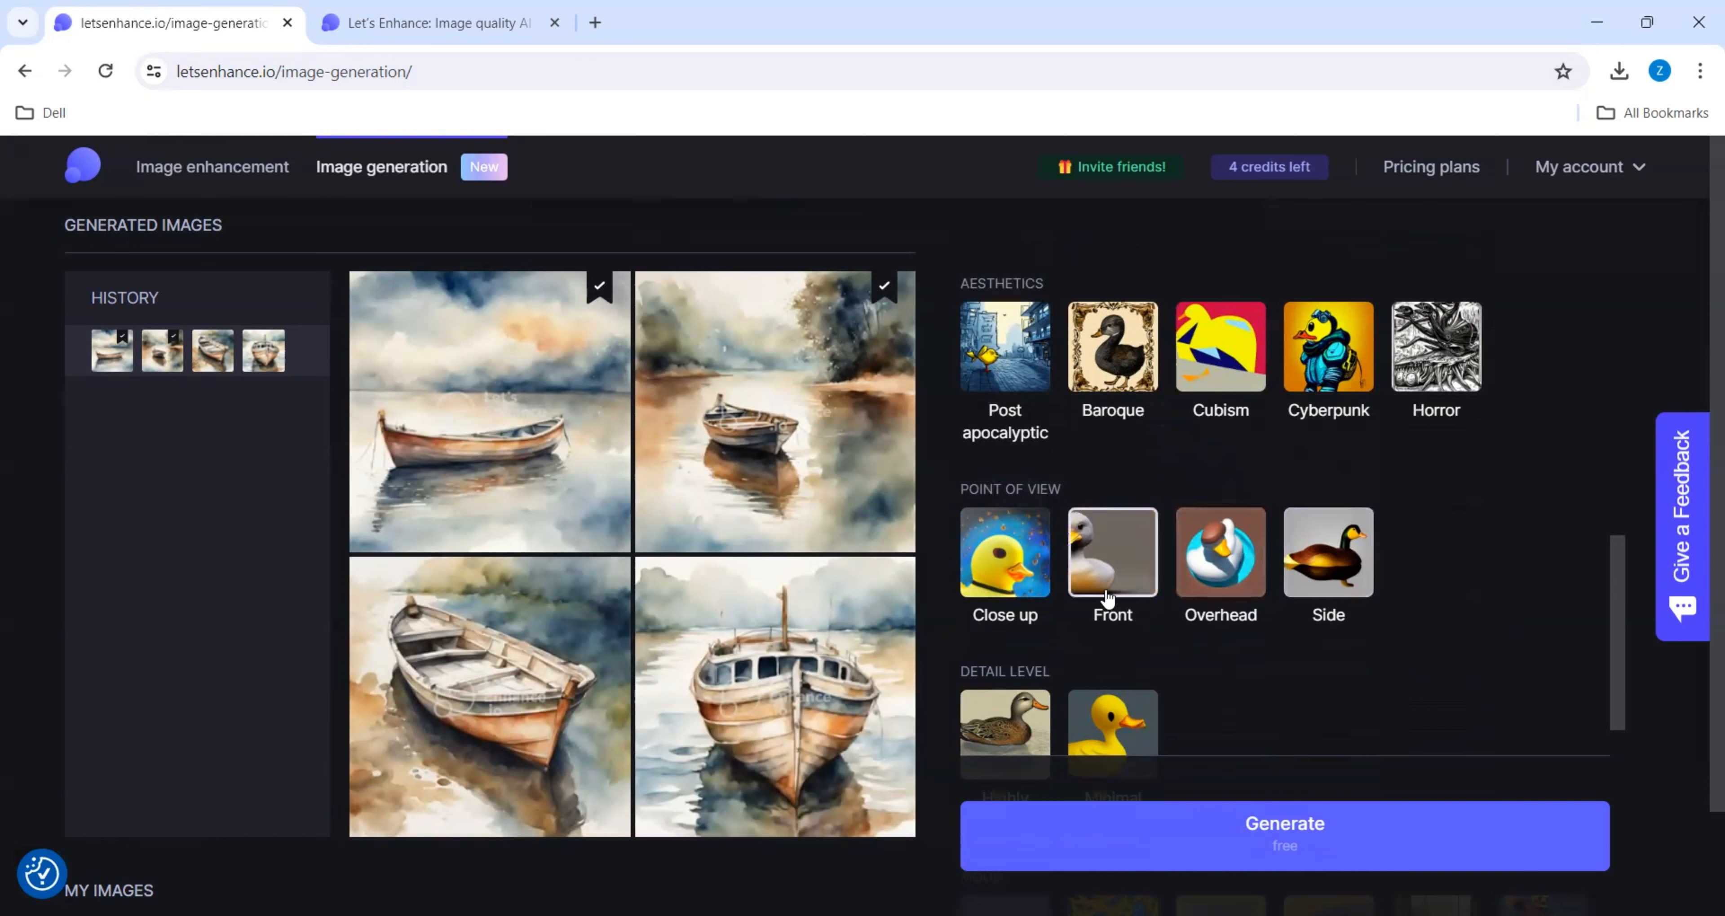
{"action": "scroll", "coordinate": [1108, 593], "scroll_direction": "down", "scroll_amount": 3}
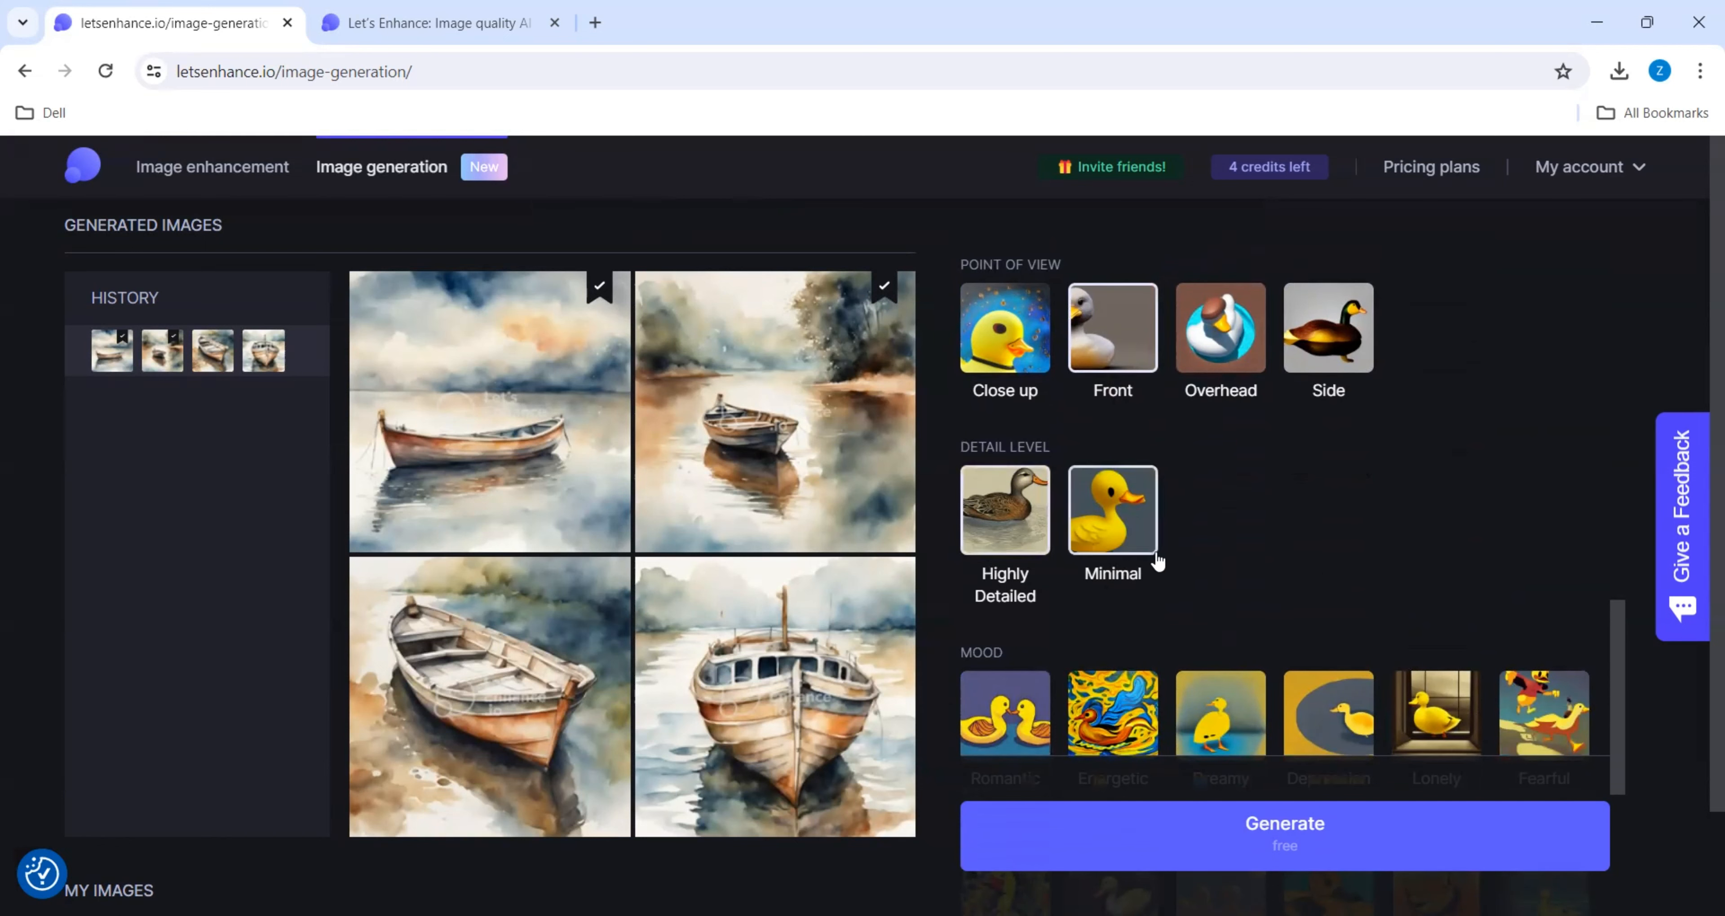
- Try the Romantic mood for the peacock illustration and settle on Energetic
{"action": "scroll", "coordinate": [1160, 562], "scroll_direction": "down", "scroll_amount": 5}
{"action": "scroll", "coordinate": [1161, 561], "scroll_direction": "up", "scroll_amount": 1}
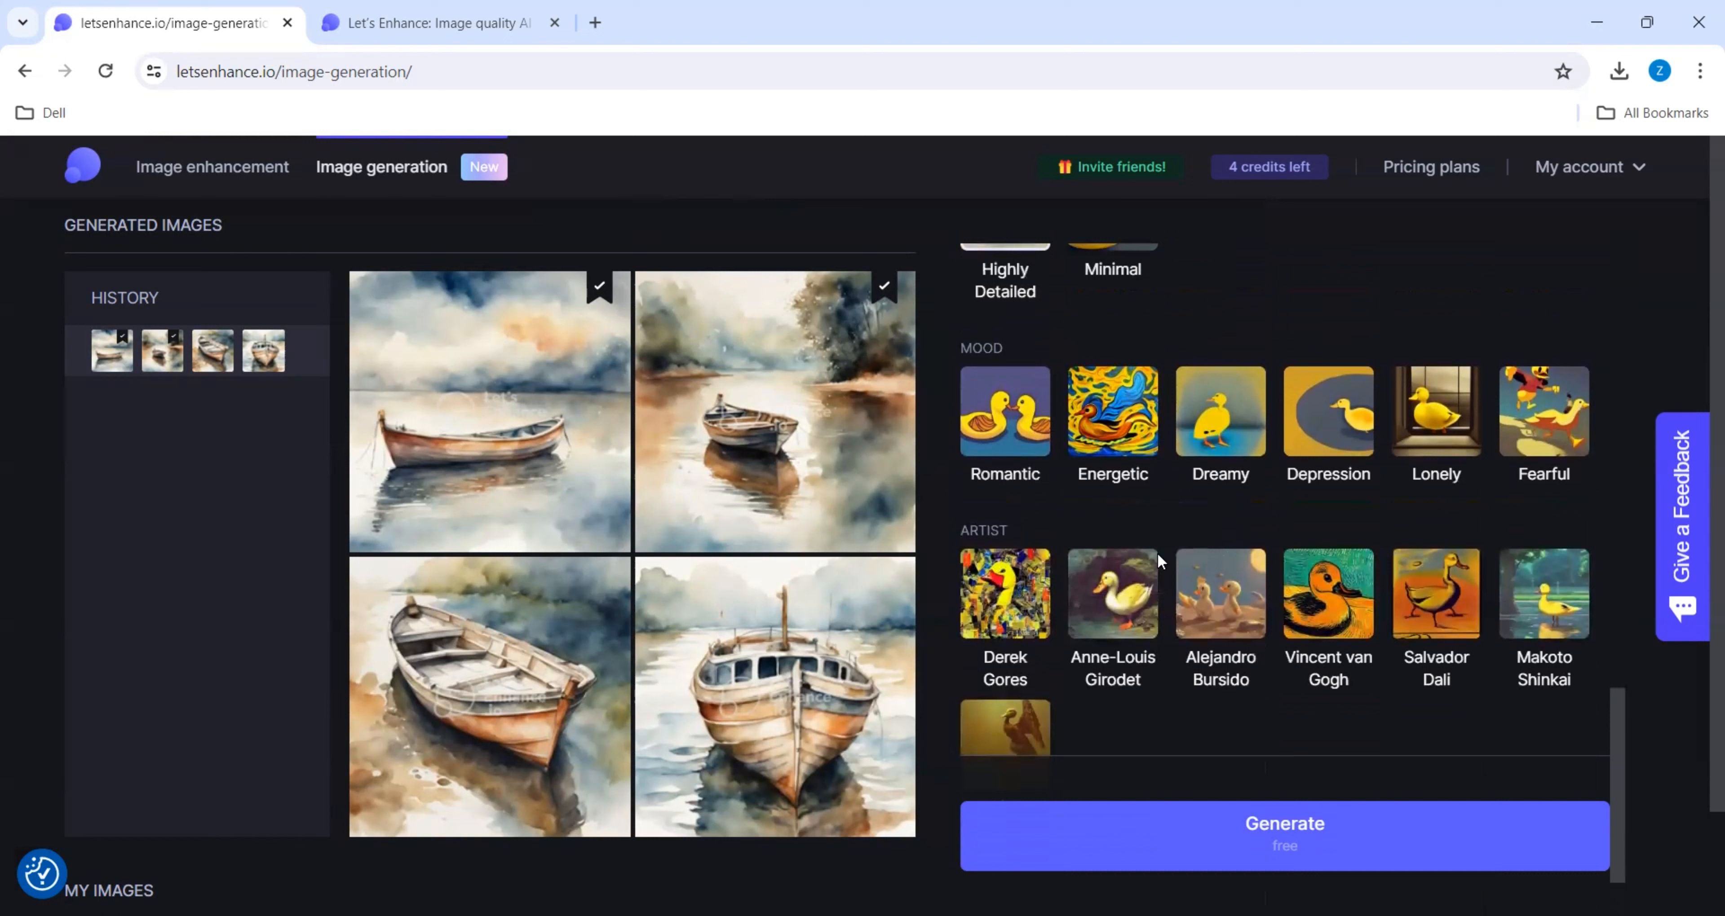
{"action": "left_click", "coordinate": [1008, 451]}
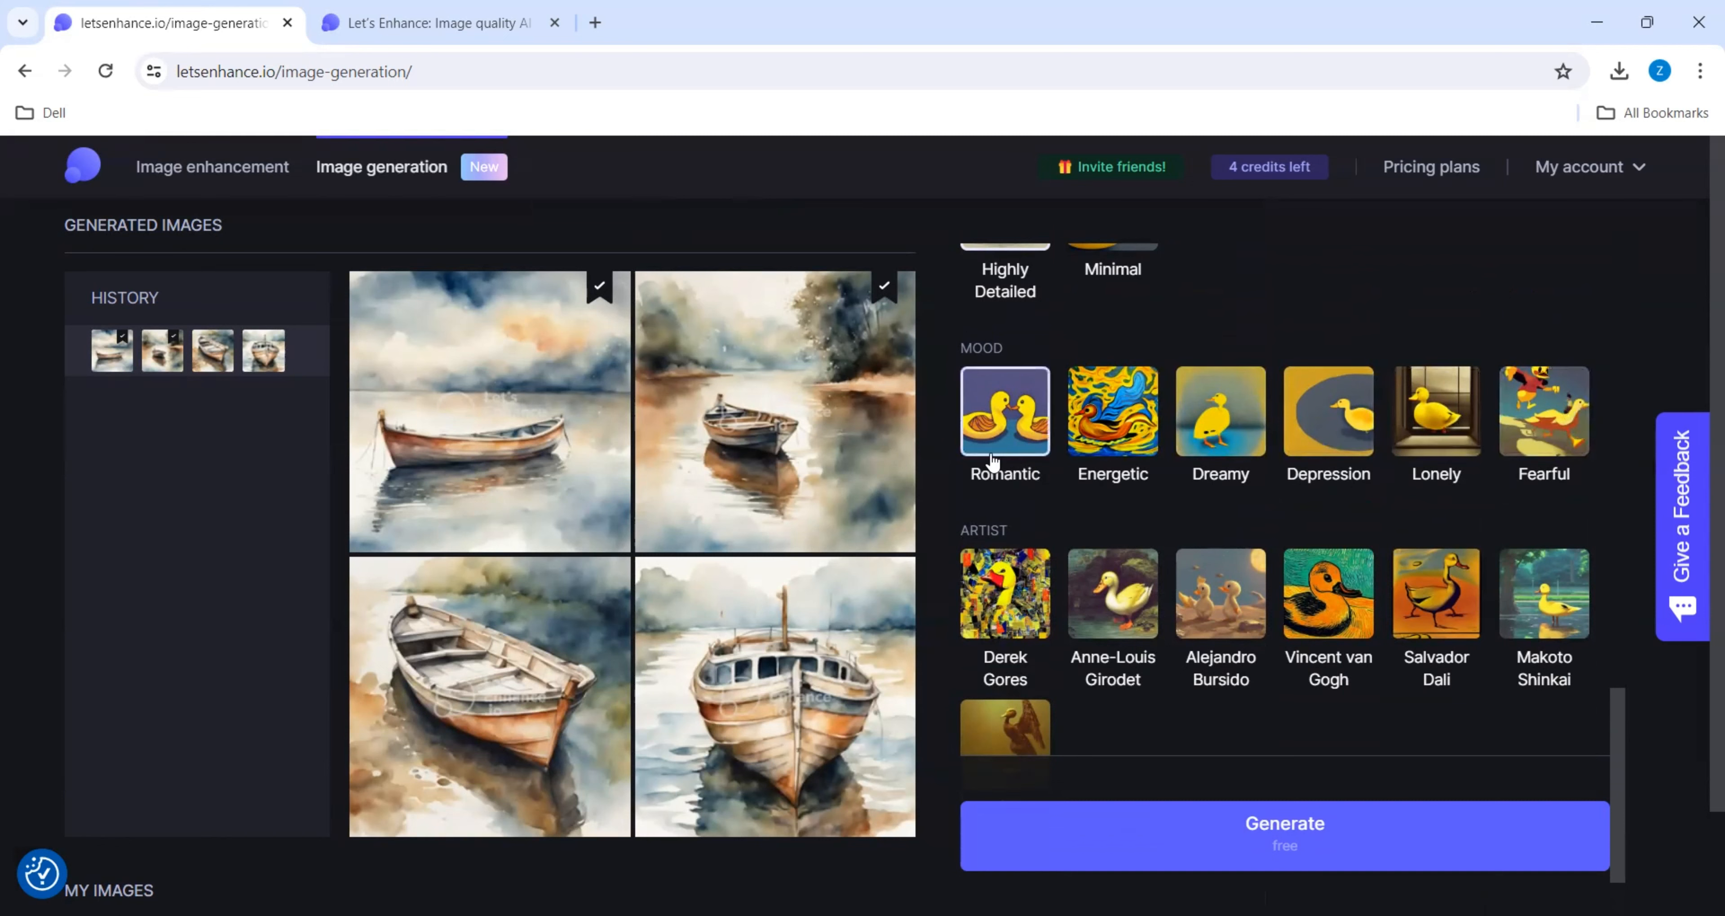
{"action": "left_click", "coordinate": [1135, 432]}
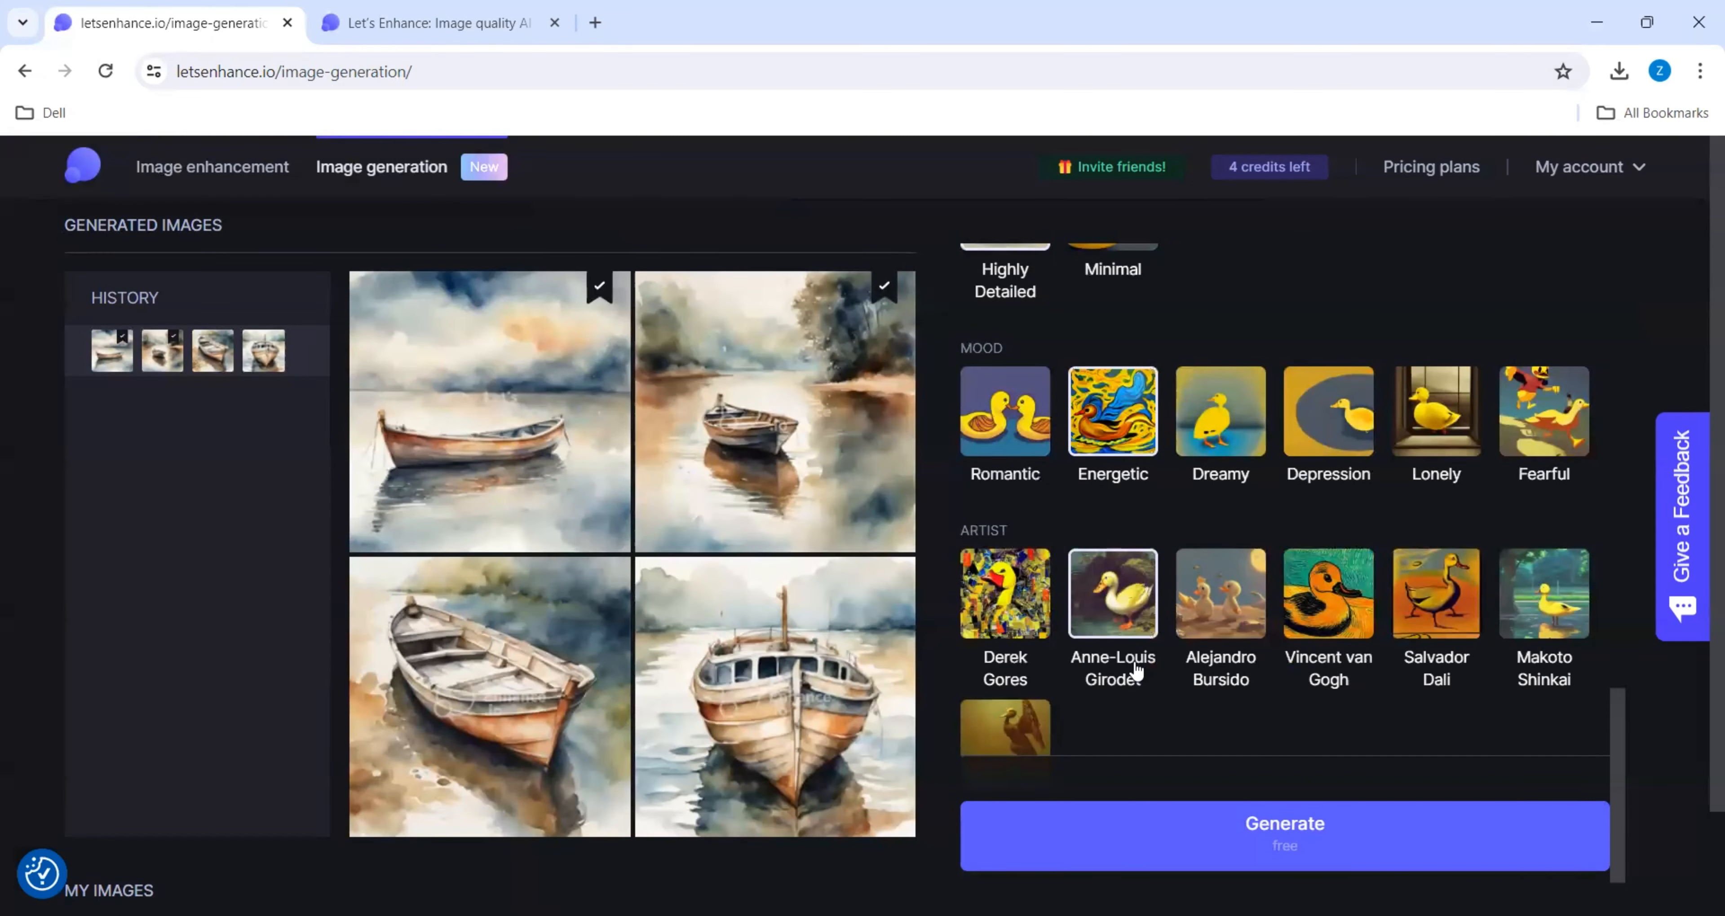
- Choose Zdzislaw Beksinski as the artist and generate the peacock images
{"action": "scroll", "coordinate": [1135, 667], "scroll_direction": "down", "scroll_amount": 2}
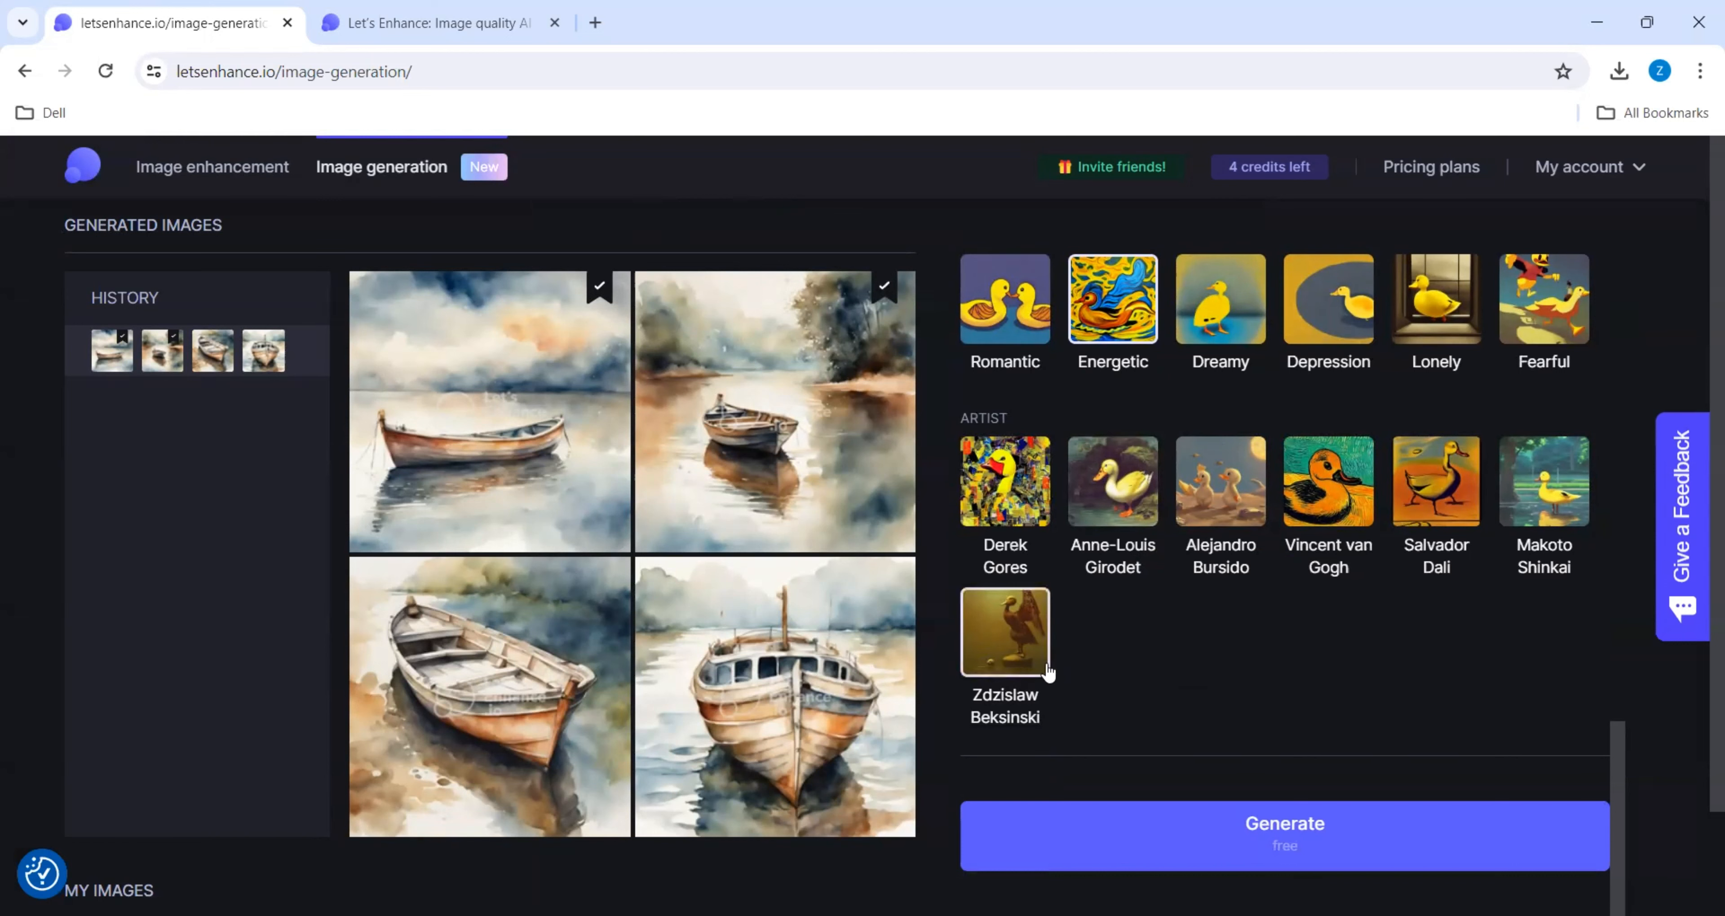
{"action": "scroll", "coordinate": [1317, 771], "scroll_direction": "down", "scroll_amount": 2}
{"action": "left_click", "coordinate": [1287, 830]}
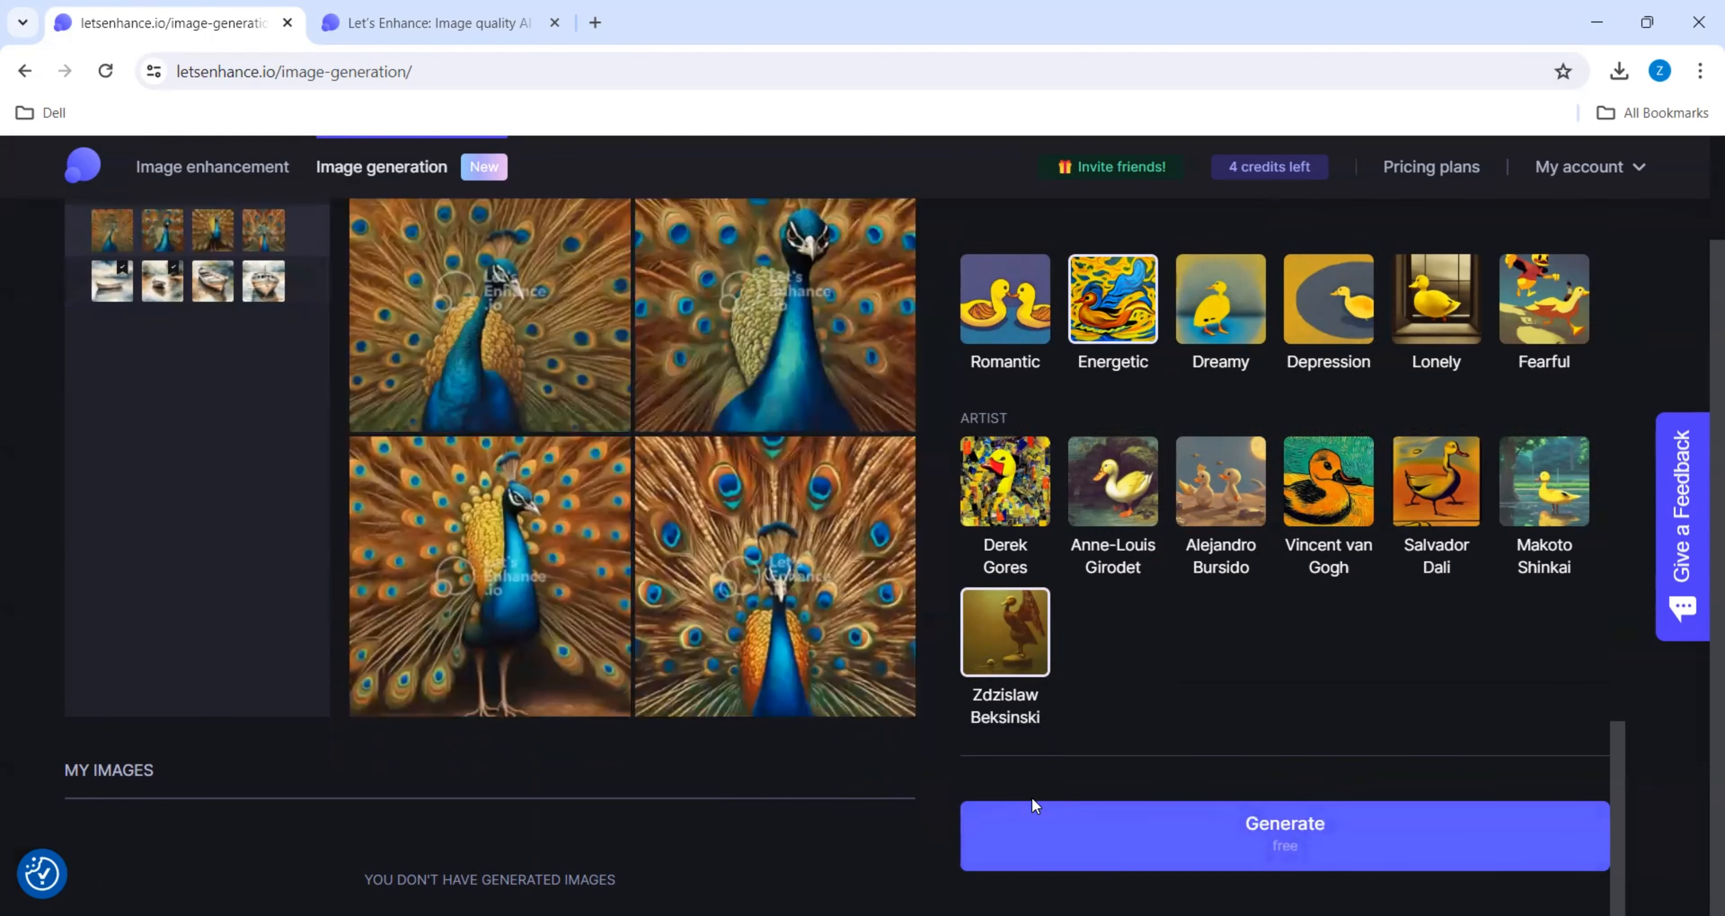
- Preview the generated close-up of the front-facing peacock with its feathers filling the frame, and close the preview
{"action": "left_click", "coordinate": [776, 499]}
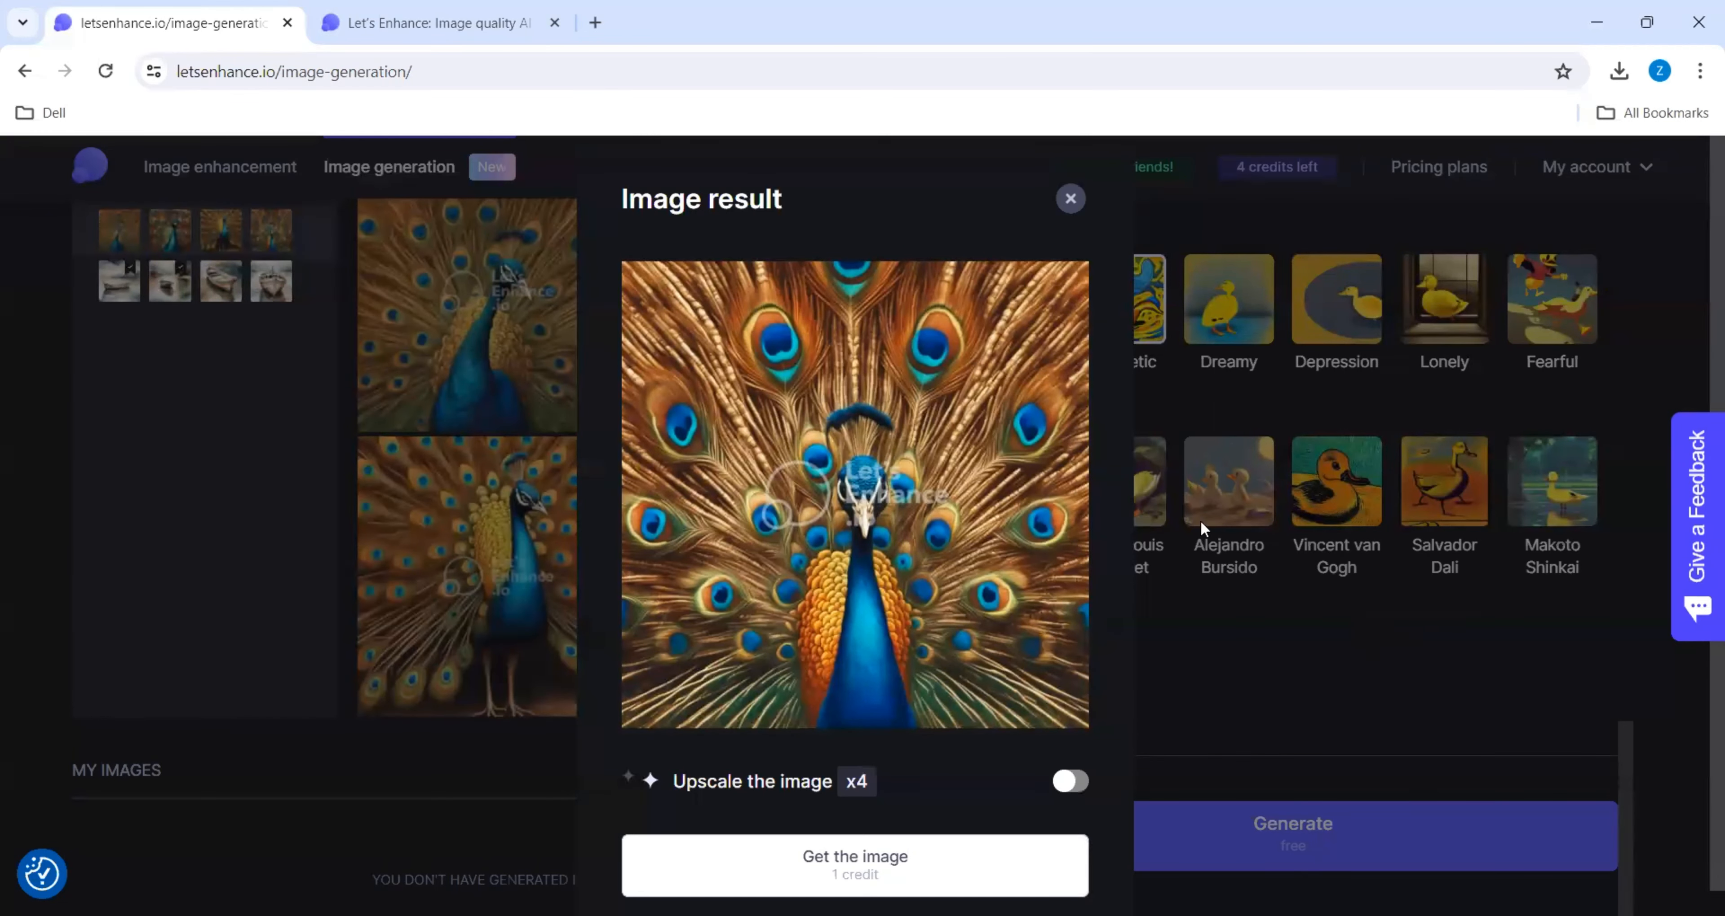
{"action": "left_click", "coordinate": [1070, 199]}
{"action": "scroll", "coordinate": [1418, 689], "scroll_direction": "up", "scroll_amount": 6}
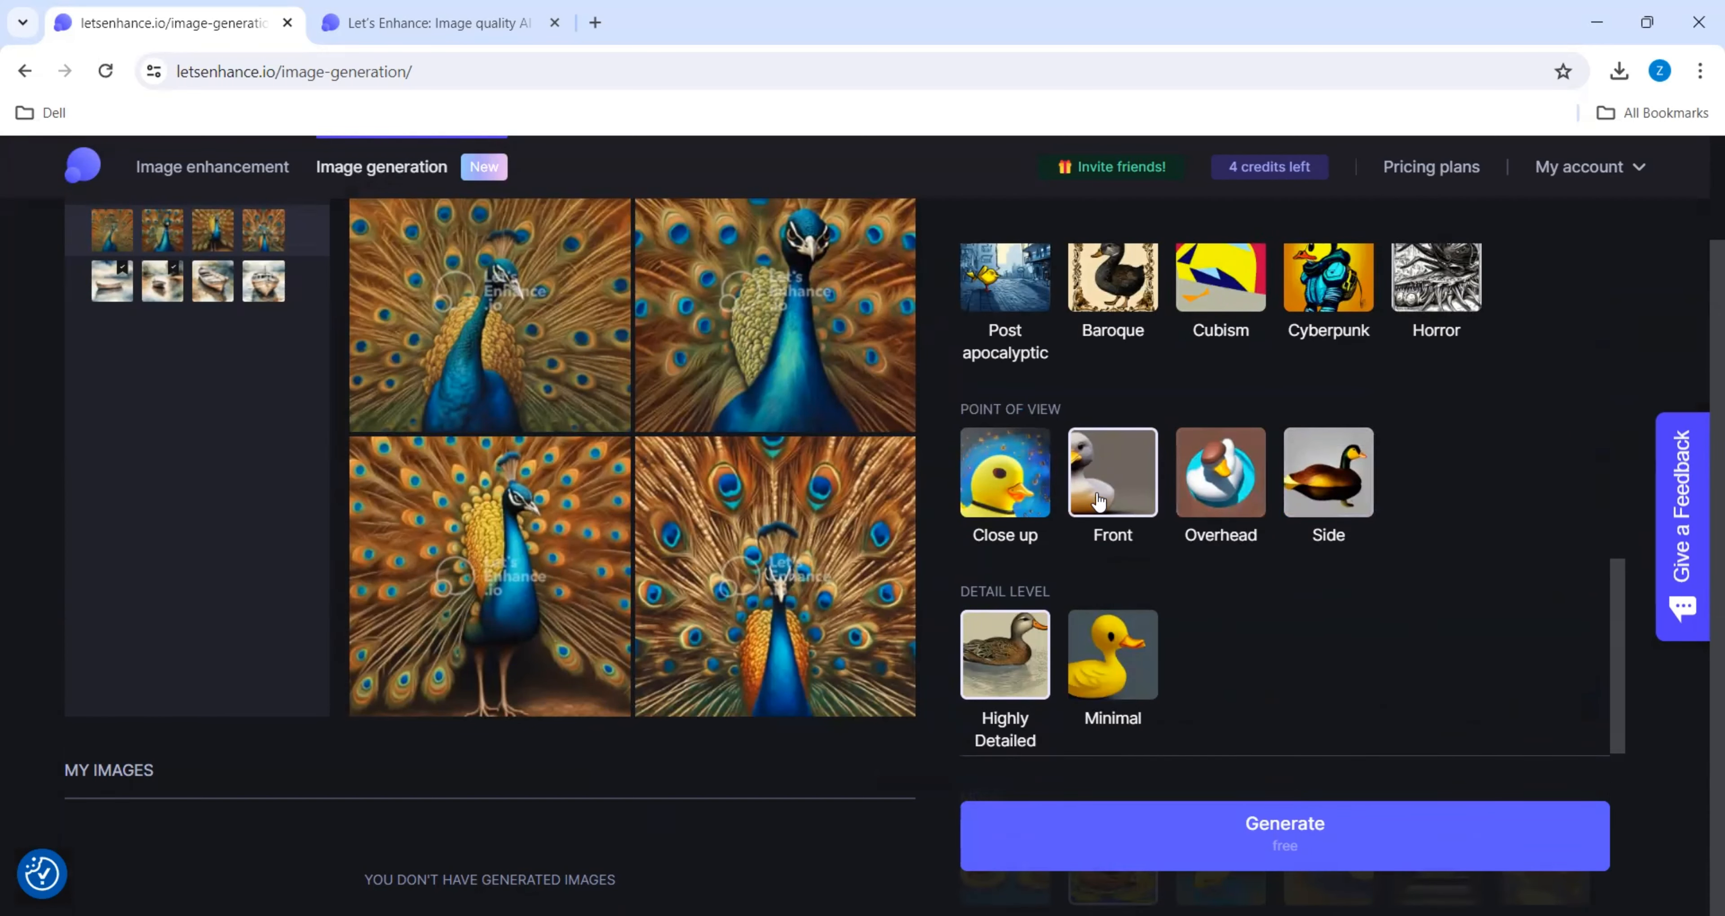
- Get the generated full-body standing peacock image with the x4 upscale enabled
{"action": "left_click", "coordinate": [536, 585]}
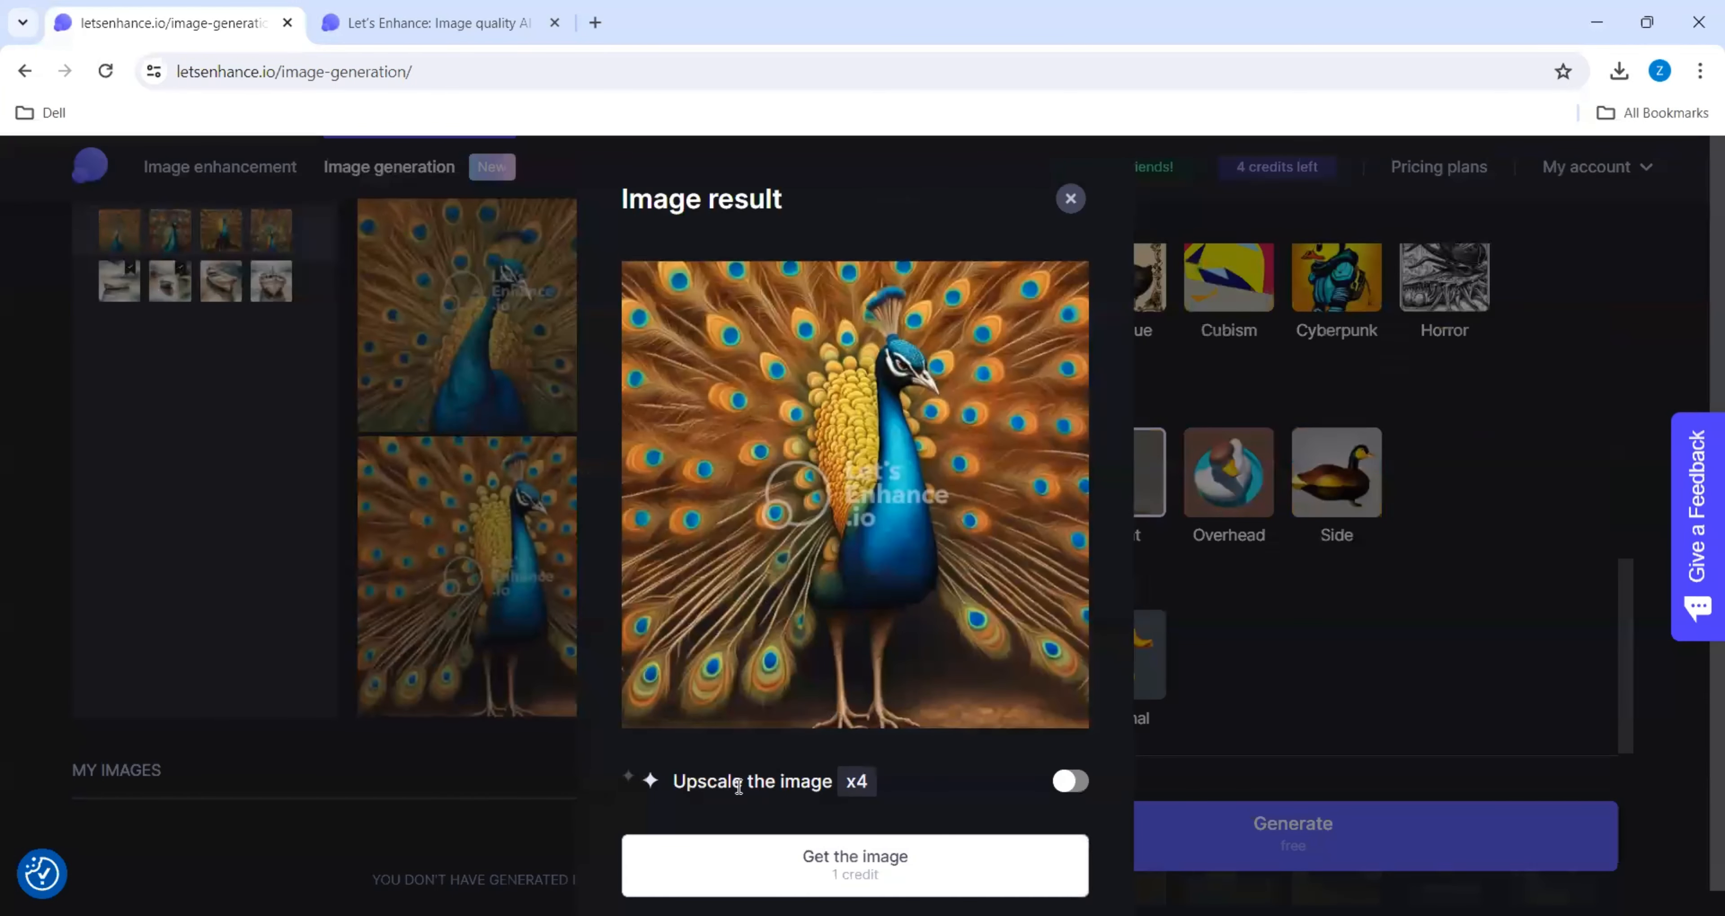
{"action": "left_click", "coordinate": [1068, 782]}
{"action": "left_click", "coordinate": [918, 877]}
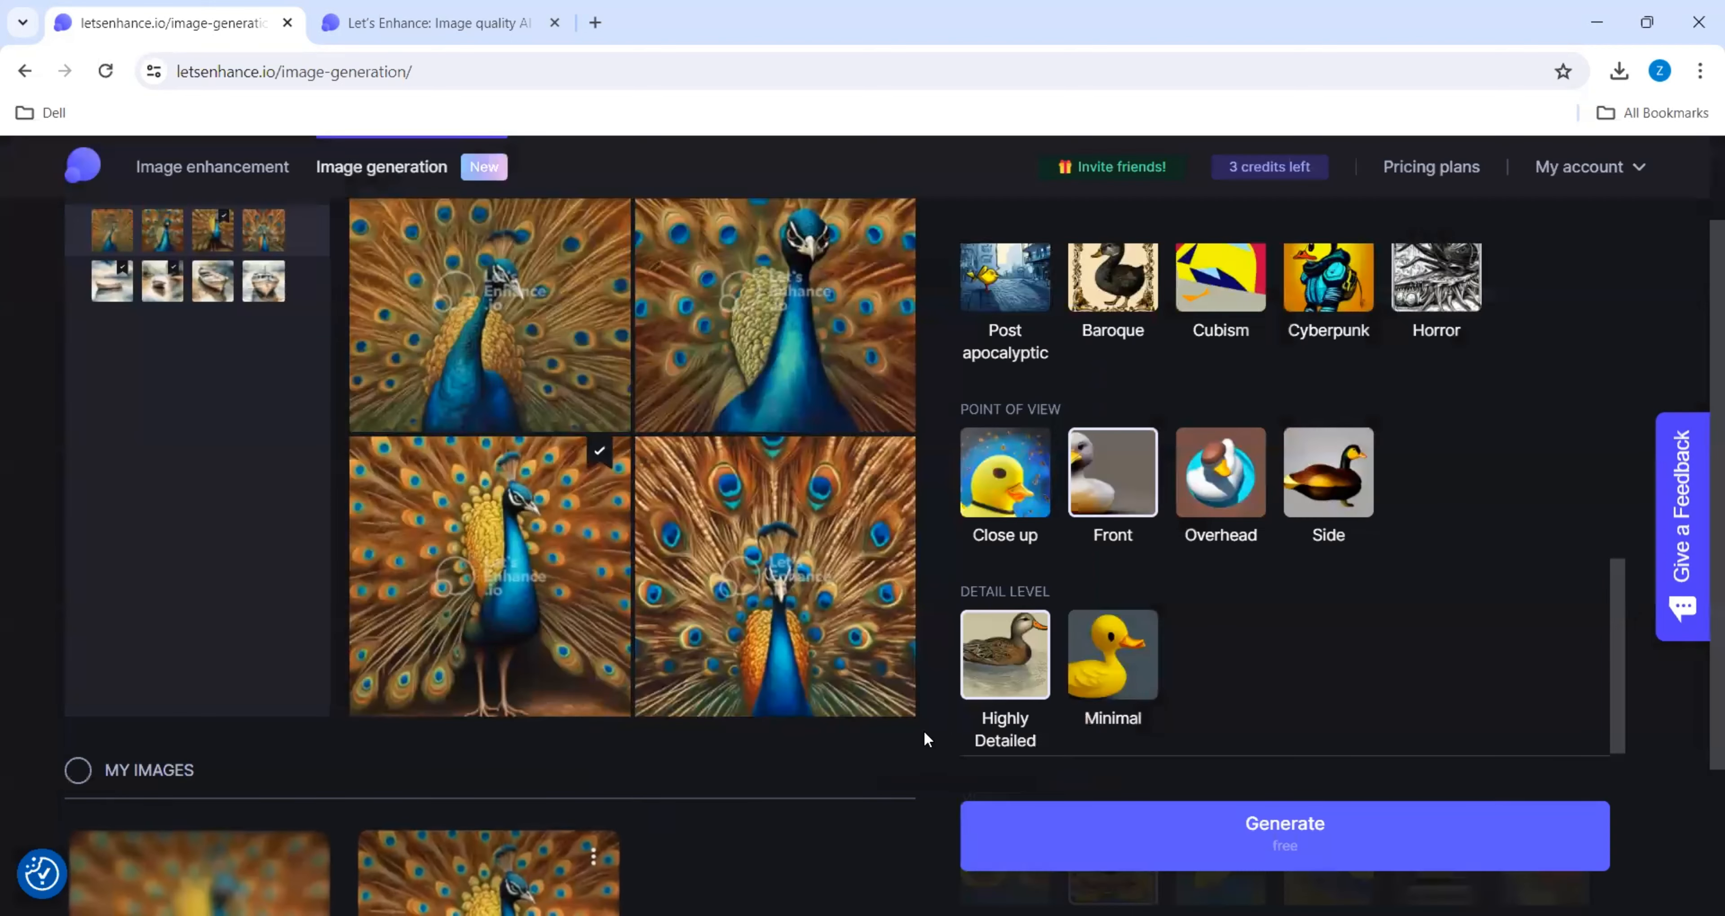
- Review the upscaled peacock image's available actions and its enlarged before-and-after comparison, and close the comparison
{"action": "scroll", "coordinate": [924, 732], "scroll_direction": "down", "scroll_amount": 3}
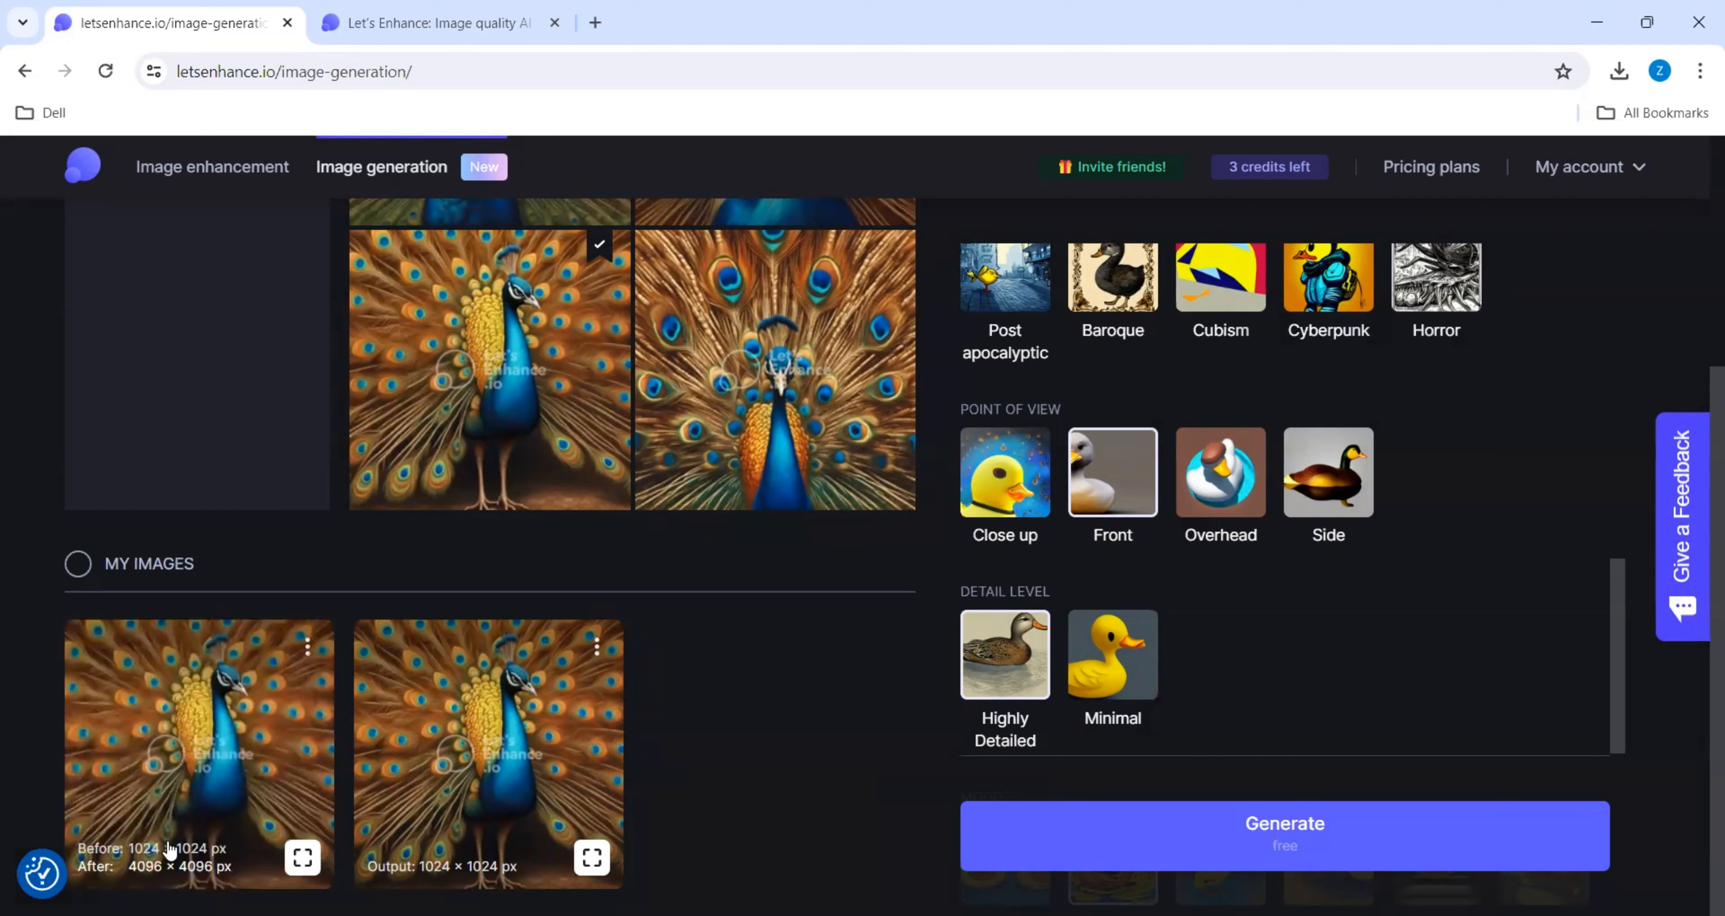
{"action": "left_click", "coordinate": [306, 649]}
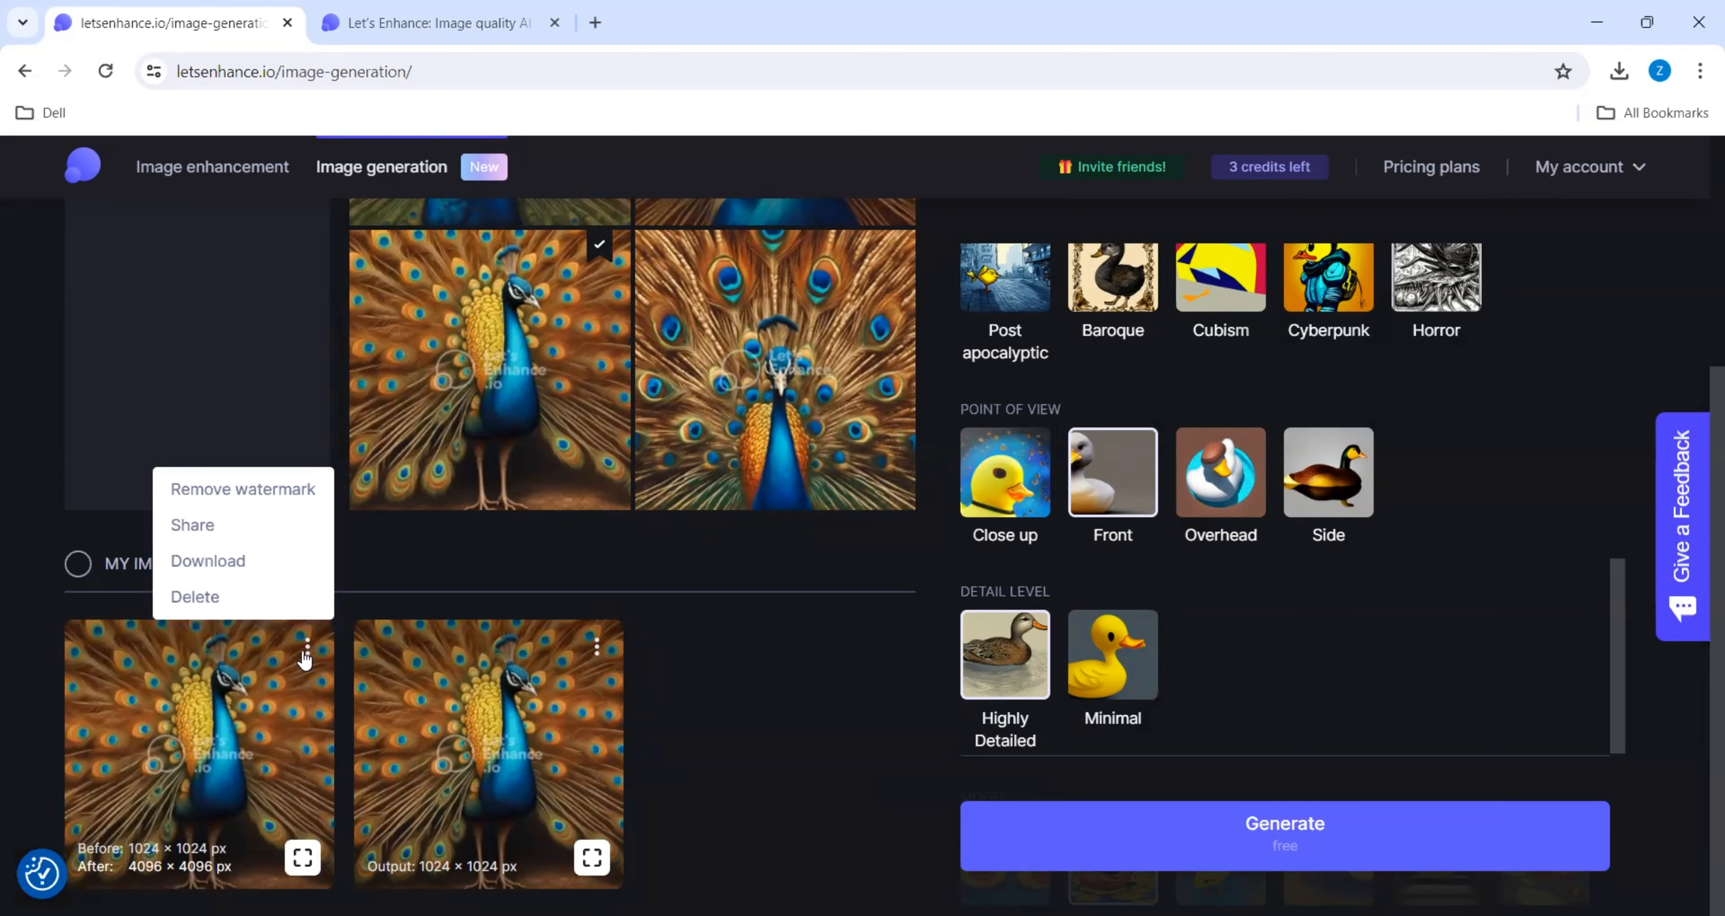
{"action": "left_click", "coordinate": [211, 729]}
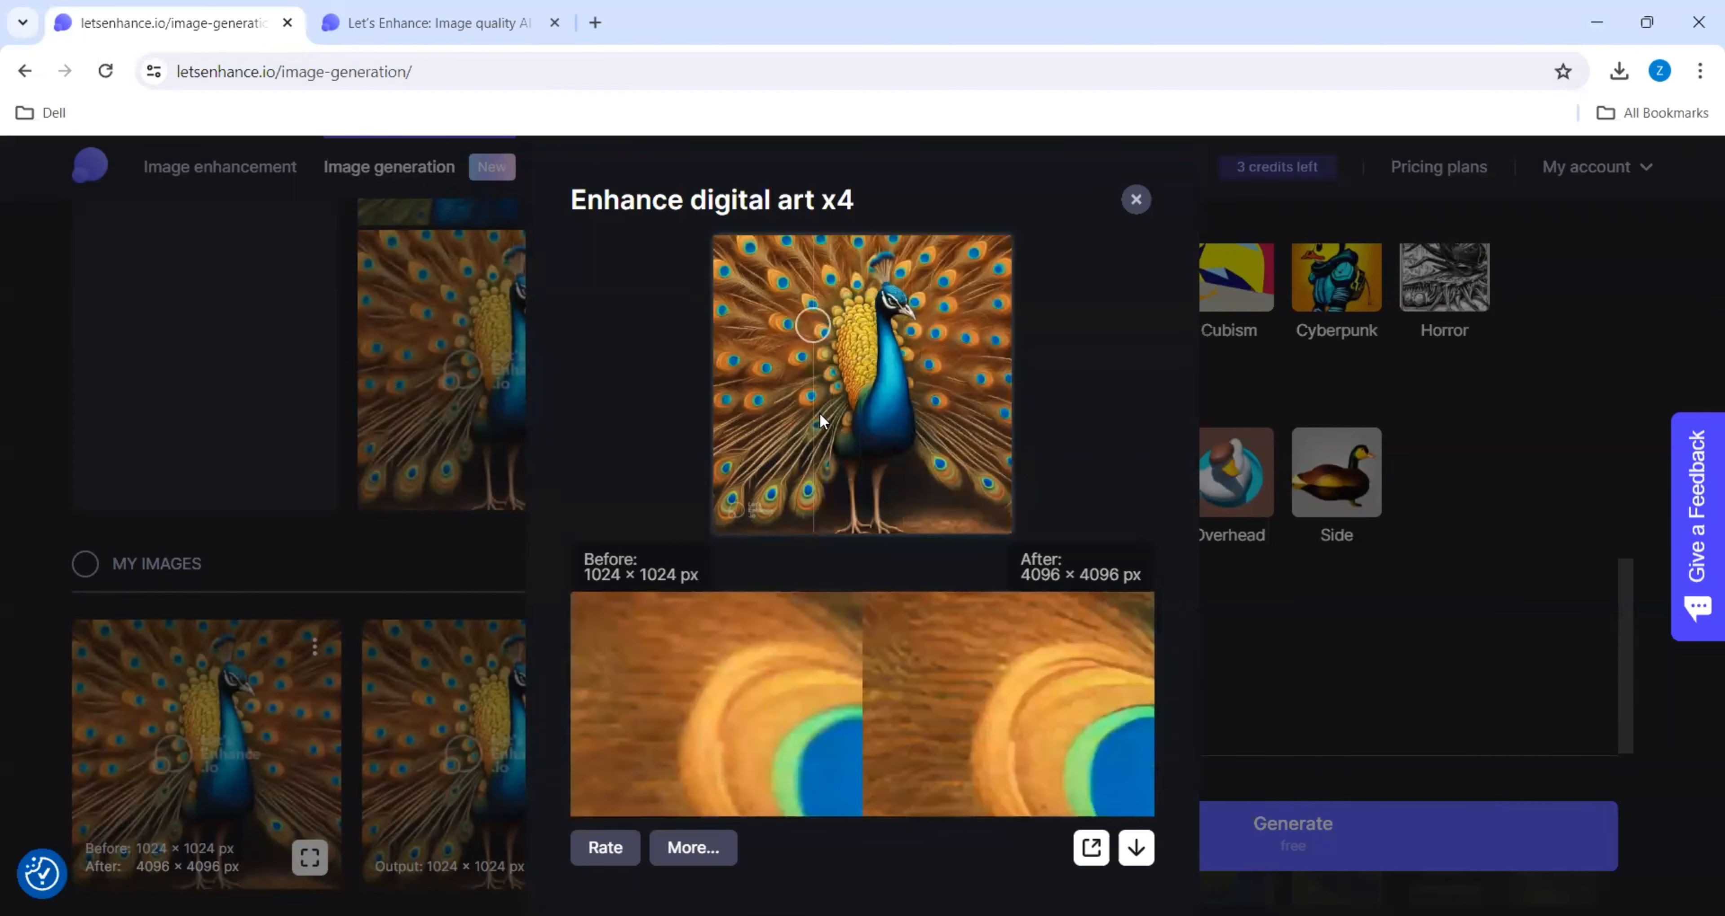
{"action": "left_click", "coordinate": [1136, 199]}
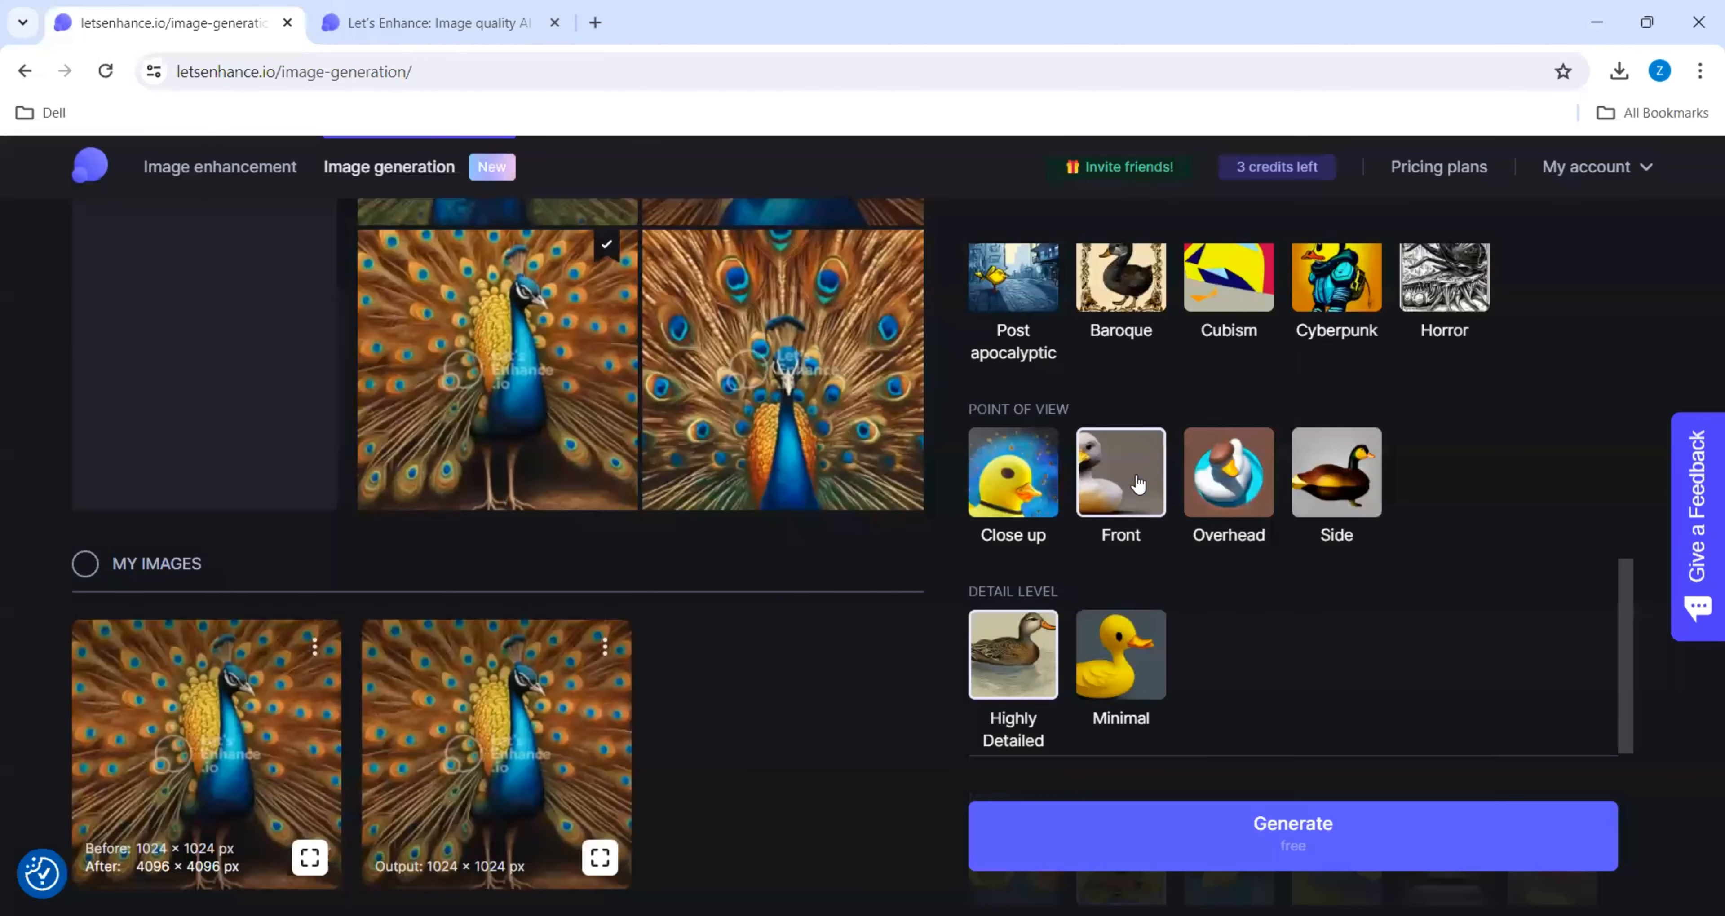